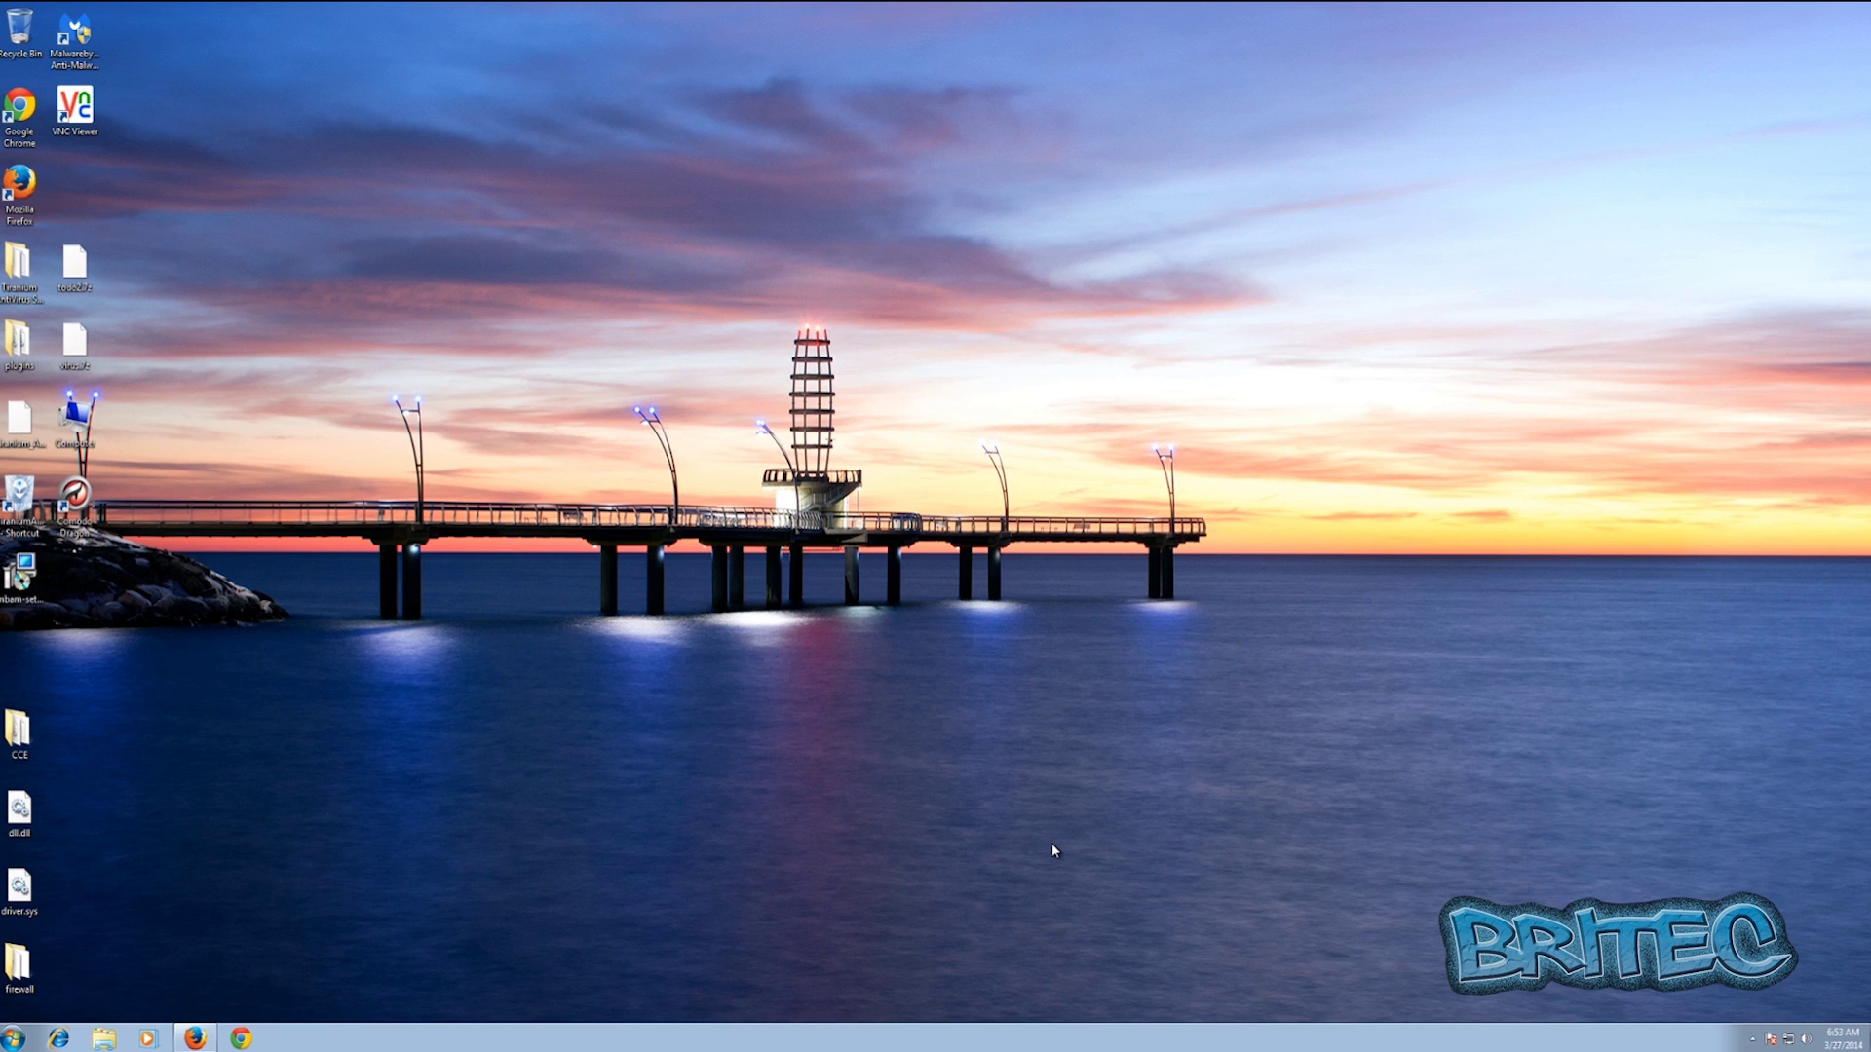
- Open the Privatefirewall 7.0 main window from the hidden system tray icons
left_click(1753, 1043)
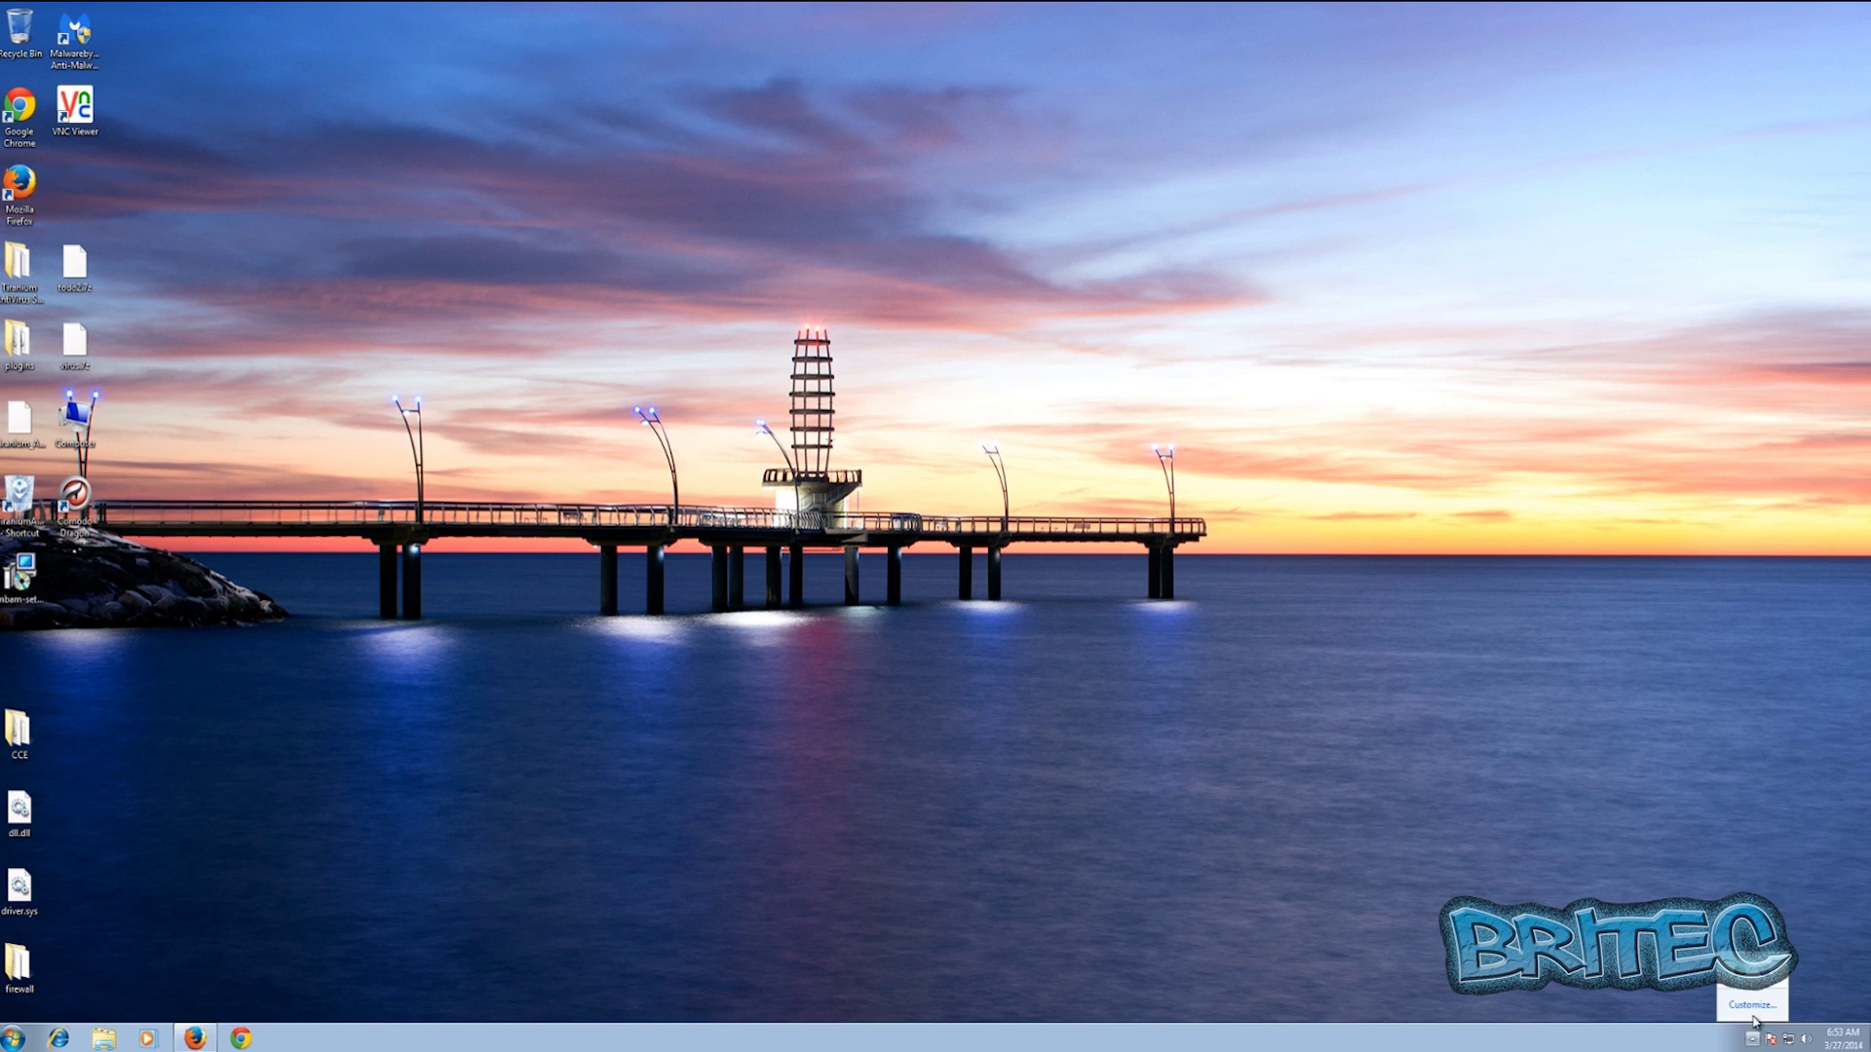
left_click(1764, 982)
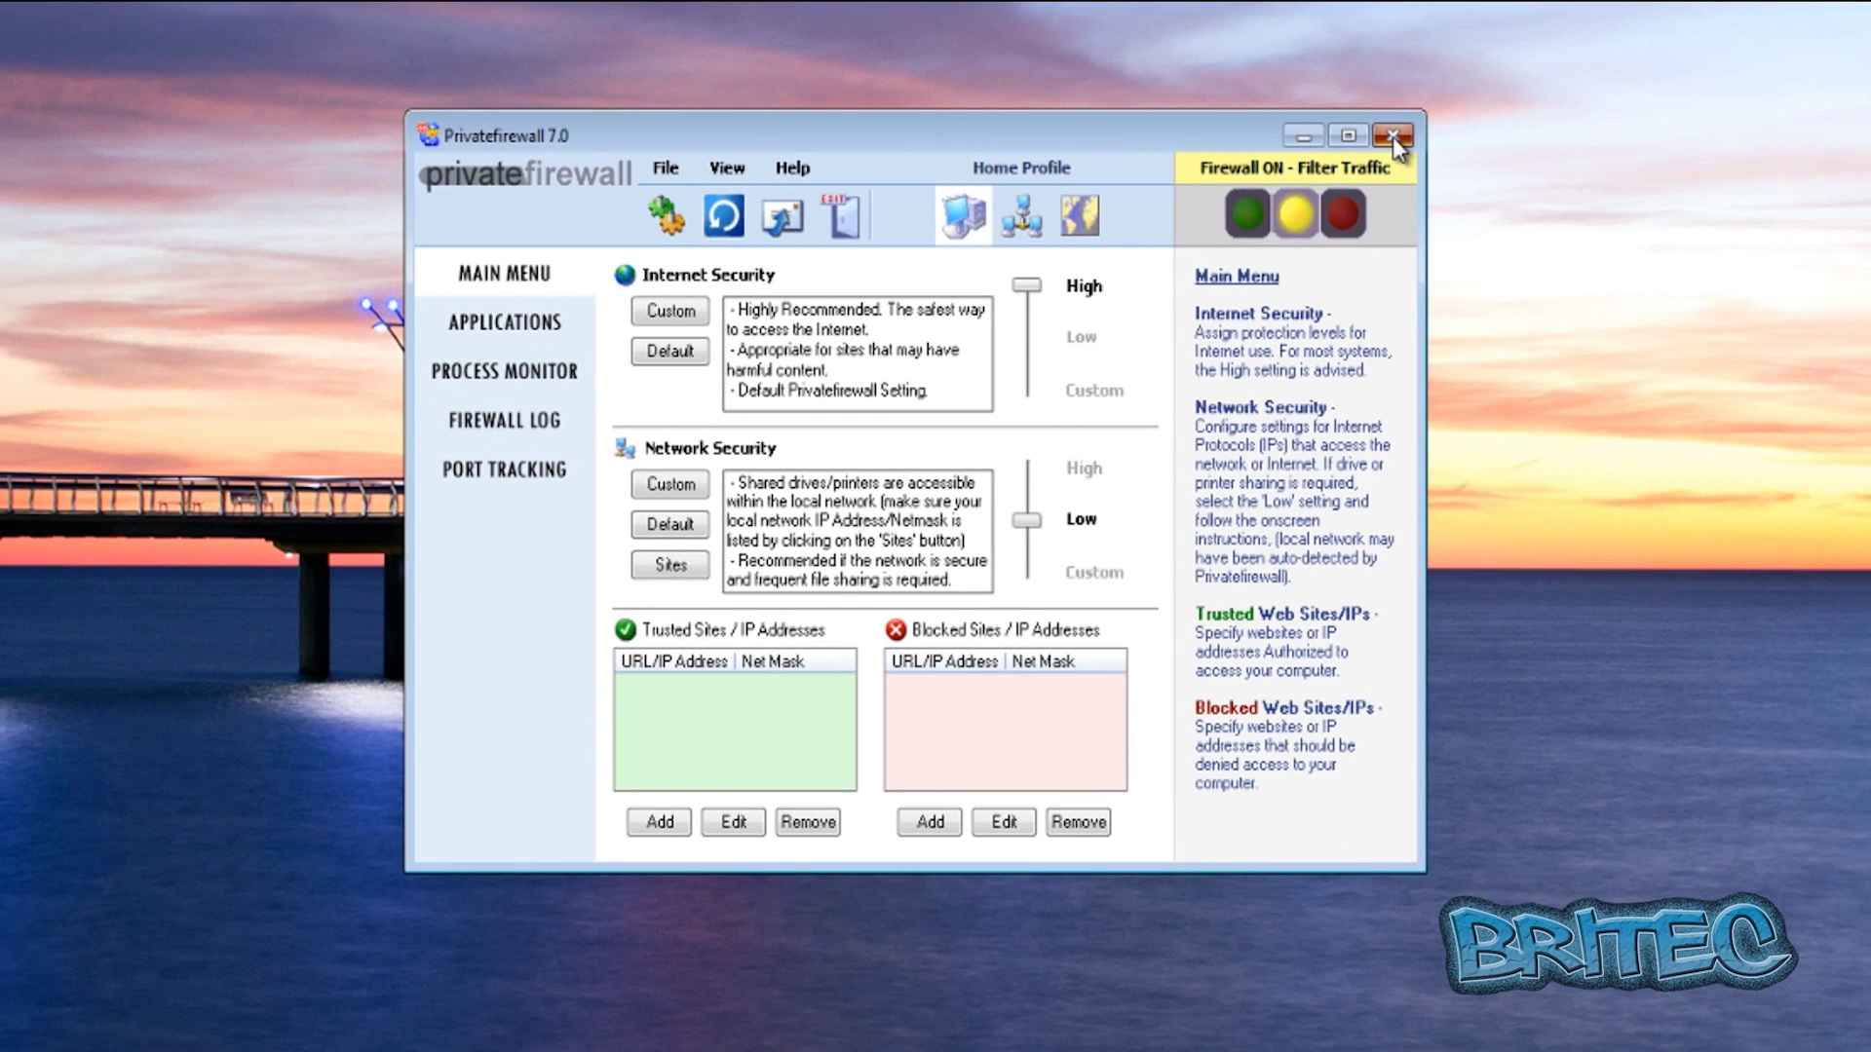
- Reset Privatefirewall to defaults, cycle it through Allow, Block and Filter Traffic, then reset again
left_click(723, 215)
left_click(989, 572)
left_click(1246, 216)
left_click(1315, 213)
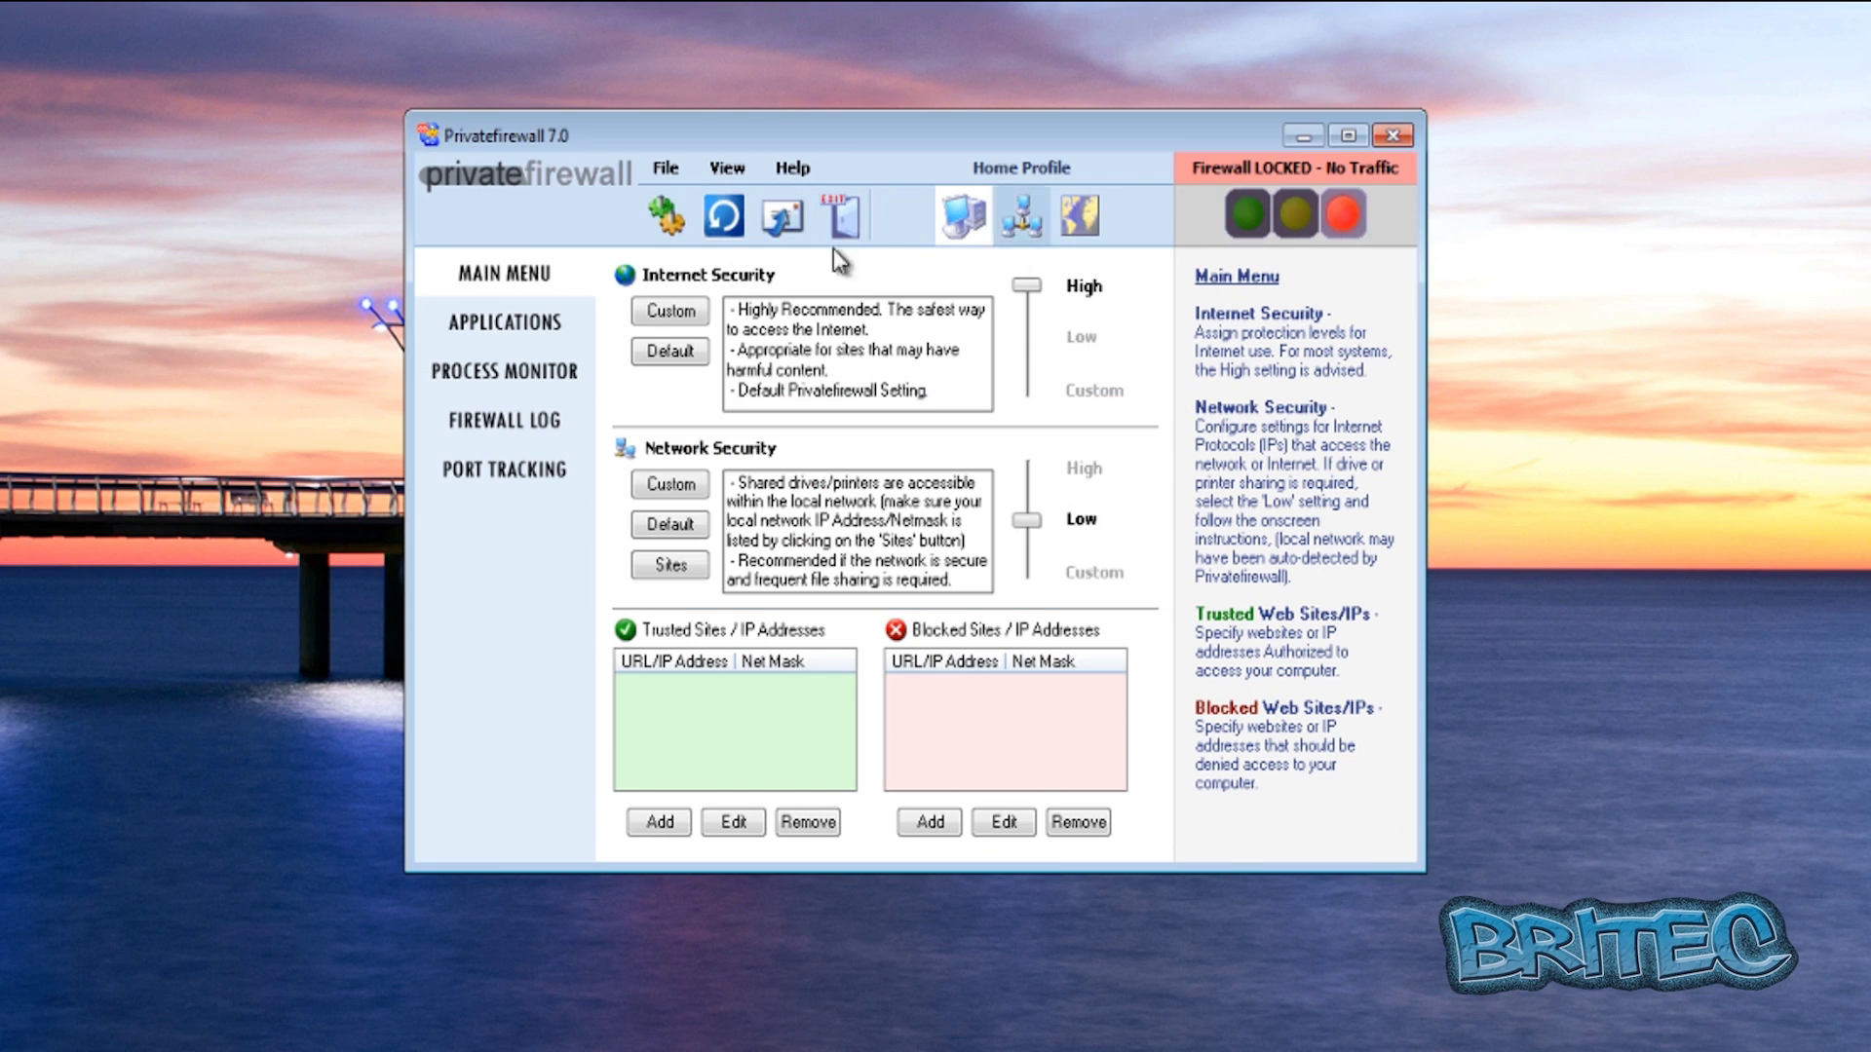
left_click(1304, 208)
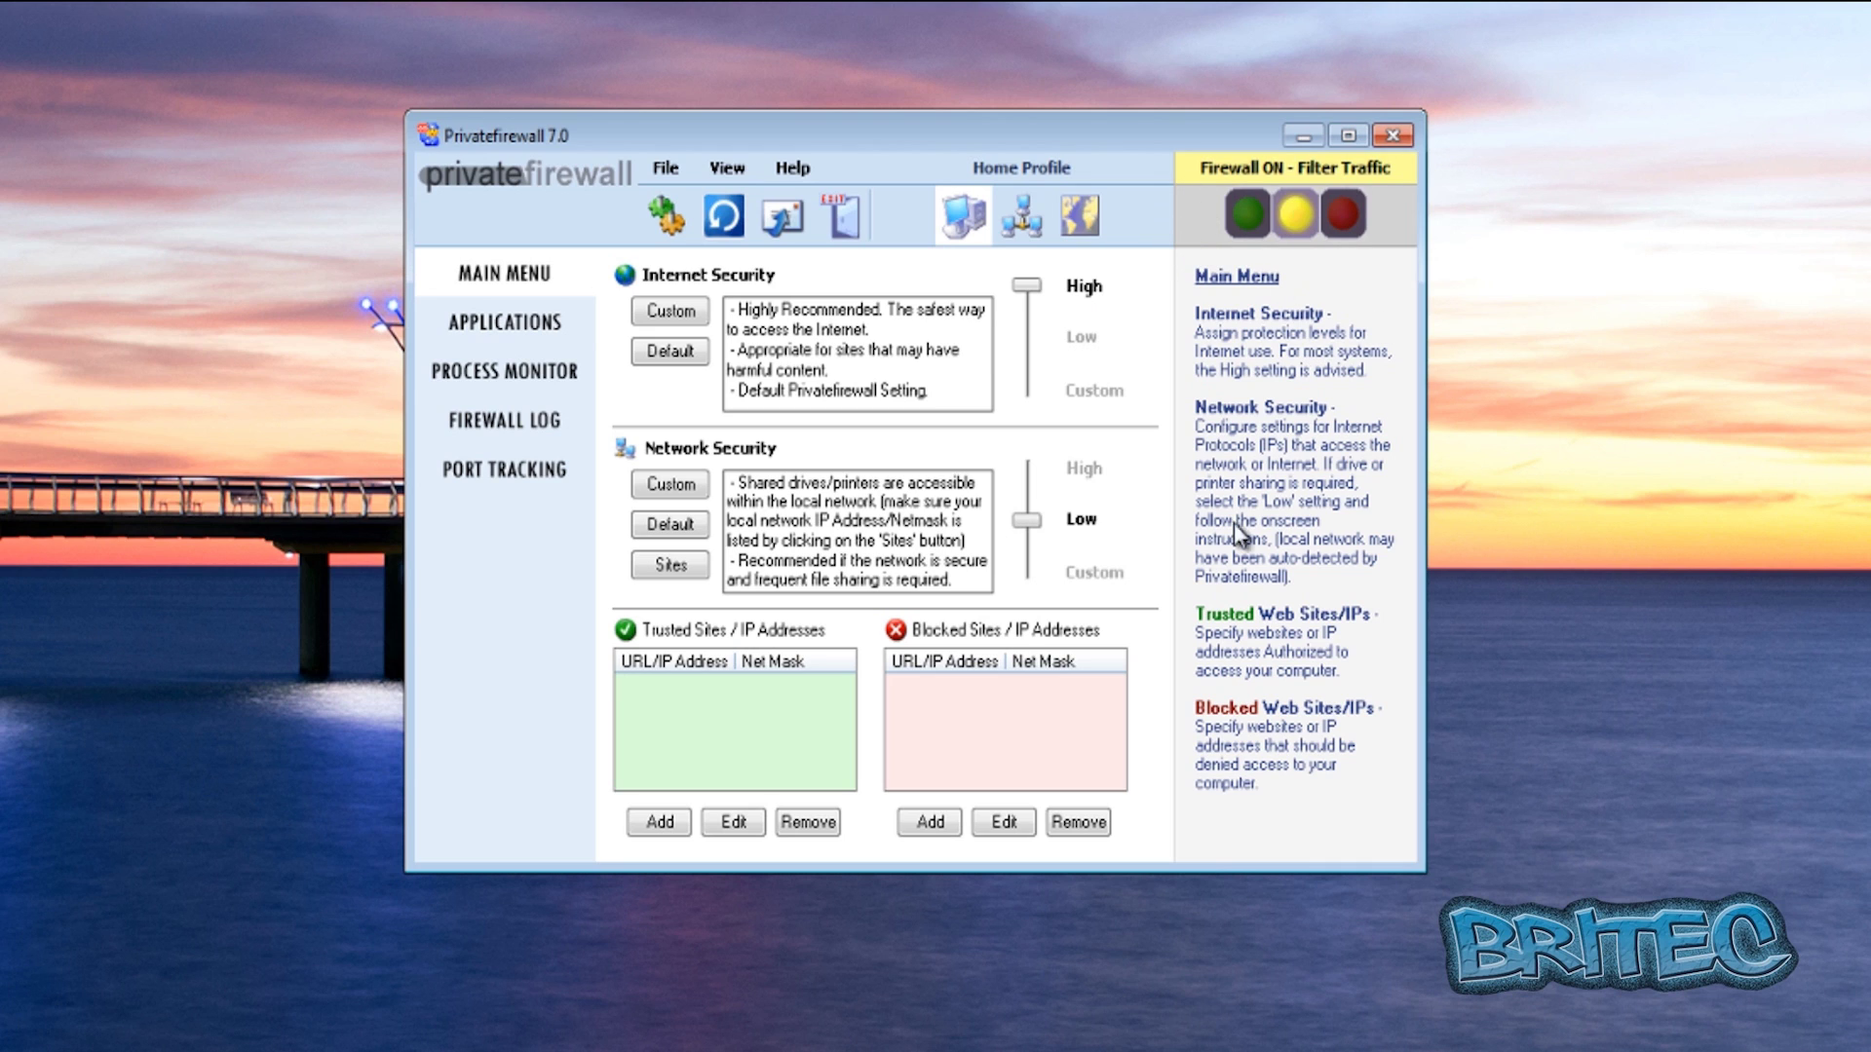
left_click(723, 217)
left_click(983, 568)
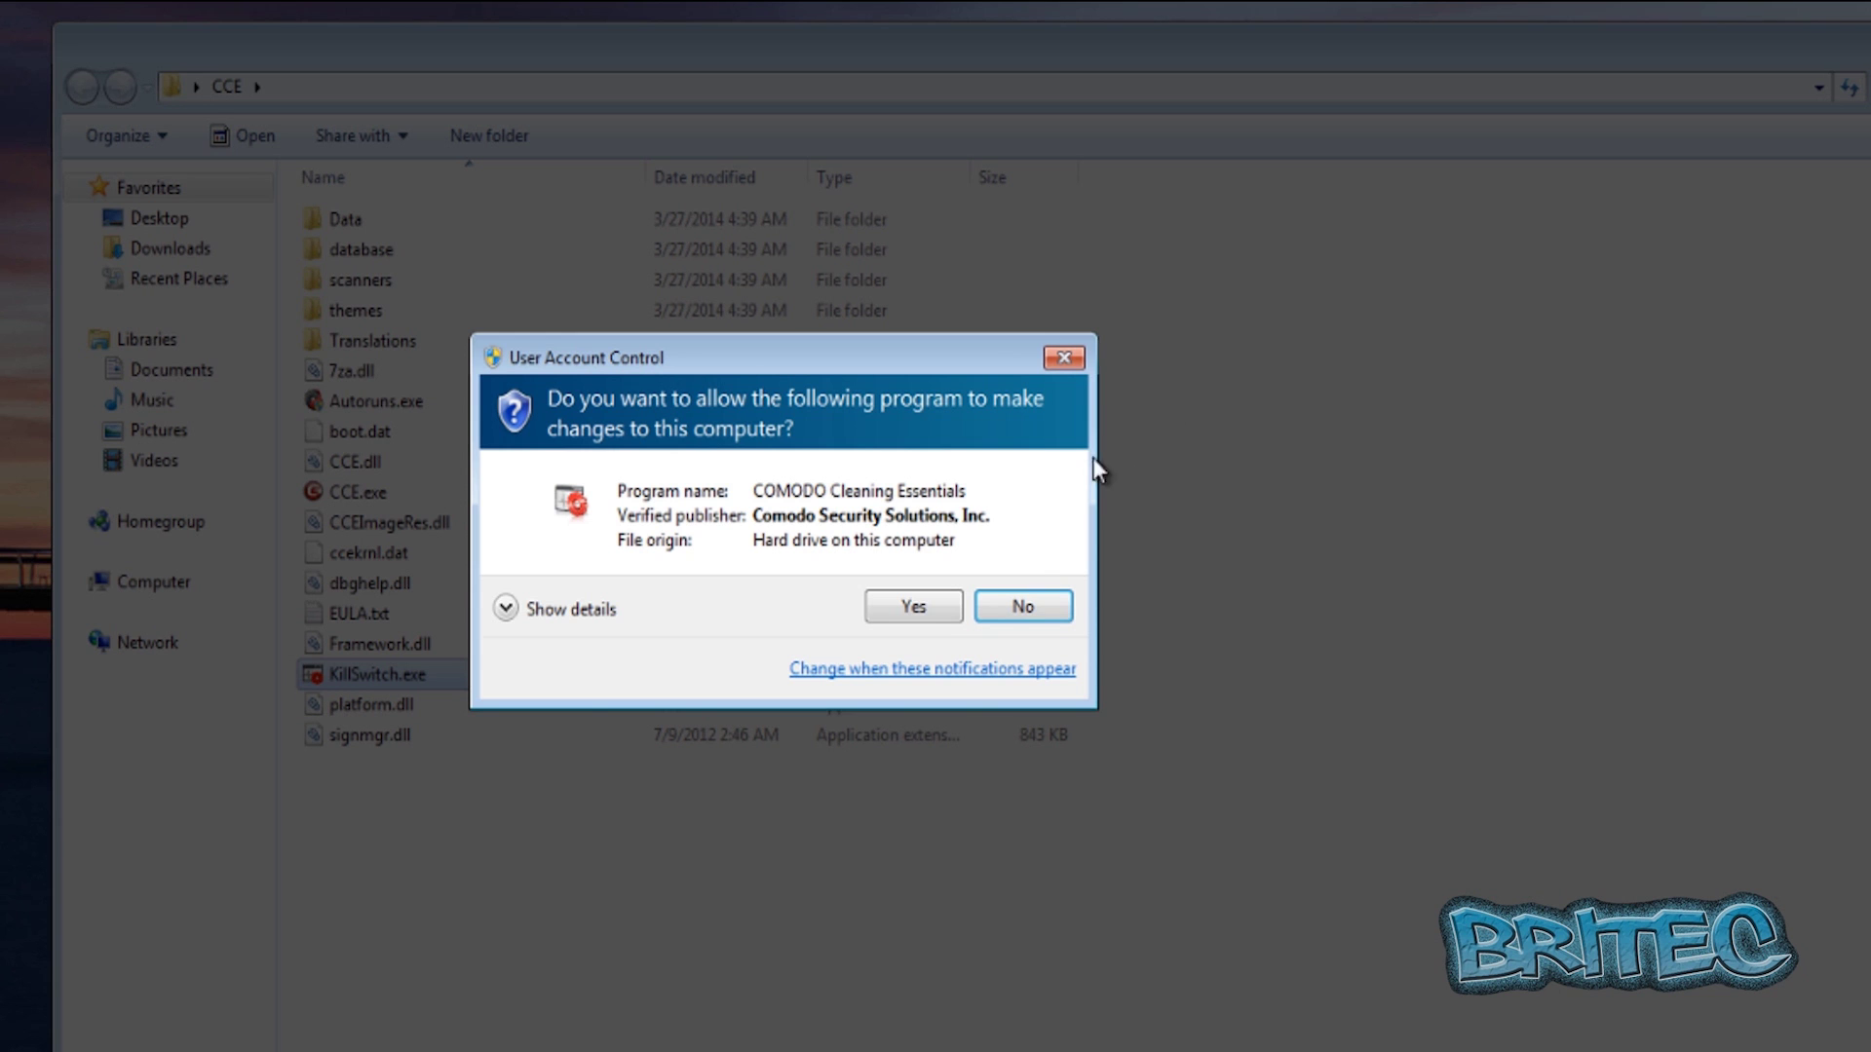
- Run KillSwitch with administrator rights and hide safe processes via View > Hide Safe Processes
left_click(921, 613)
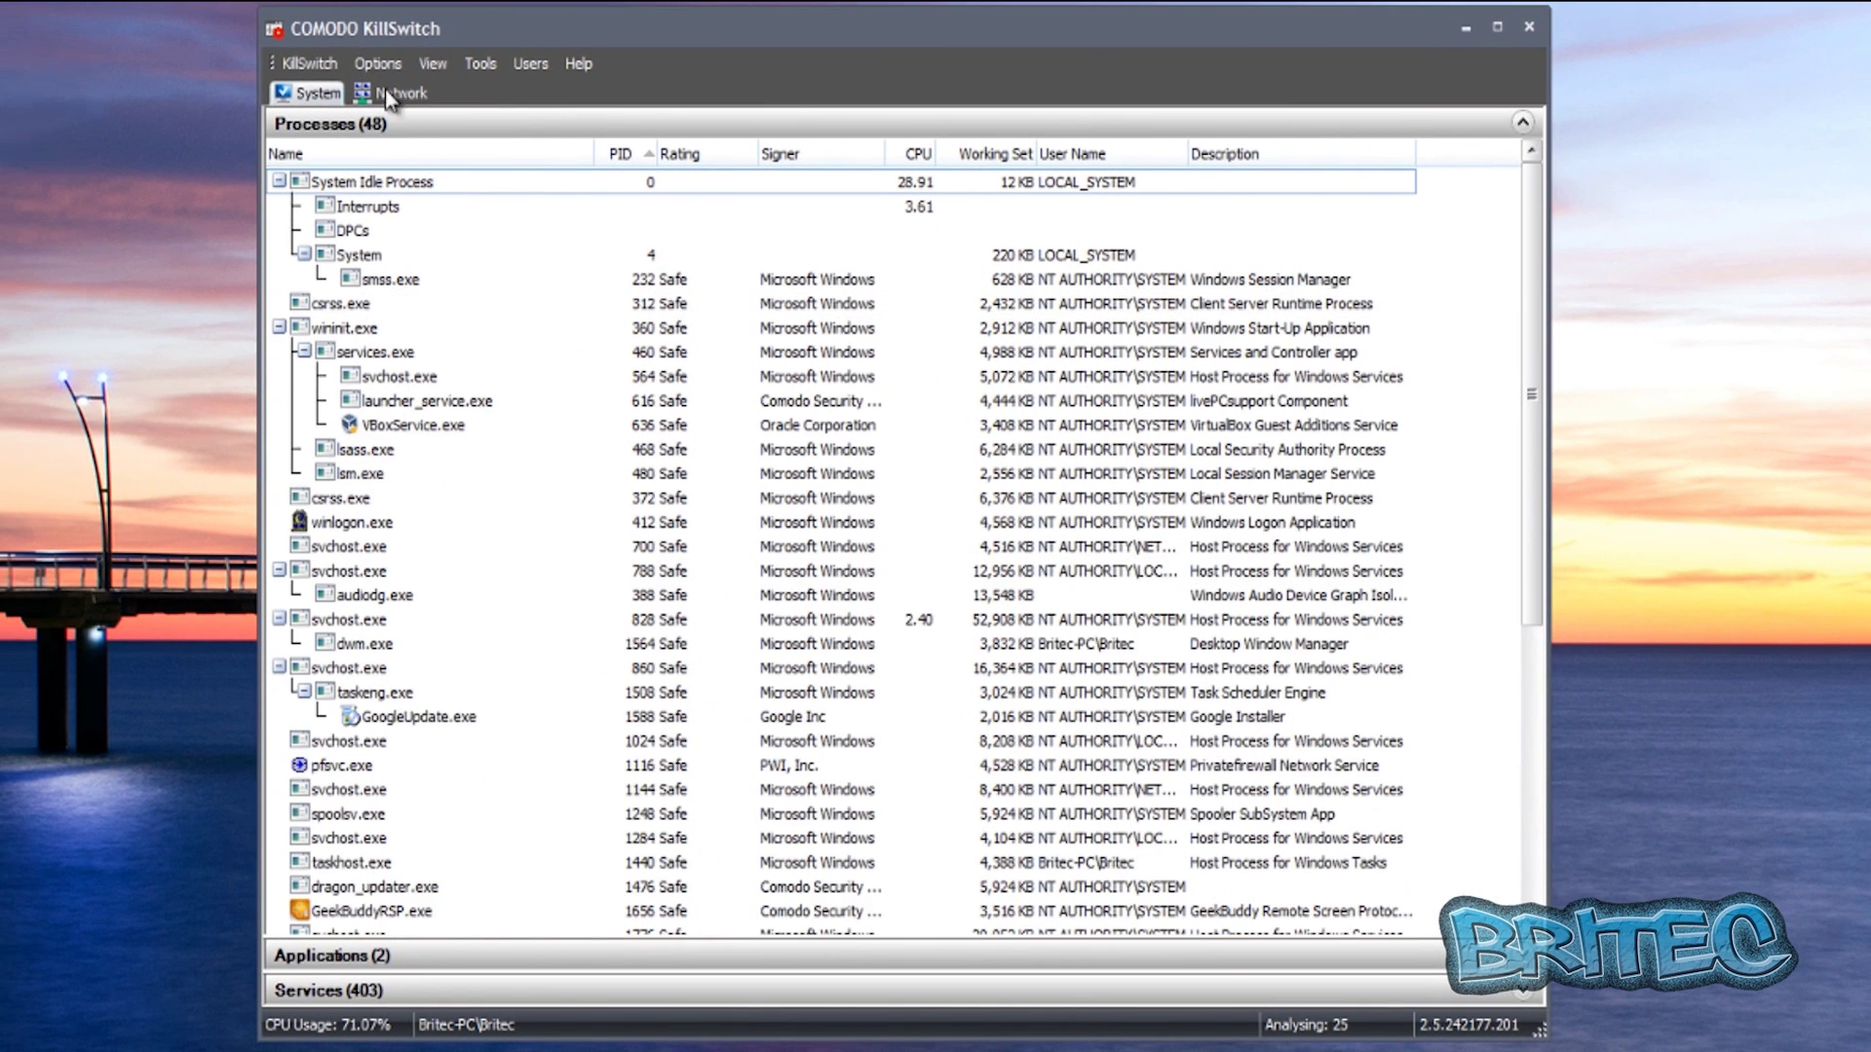
left_click(378, 64)
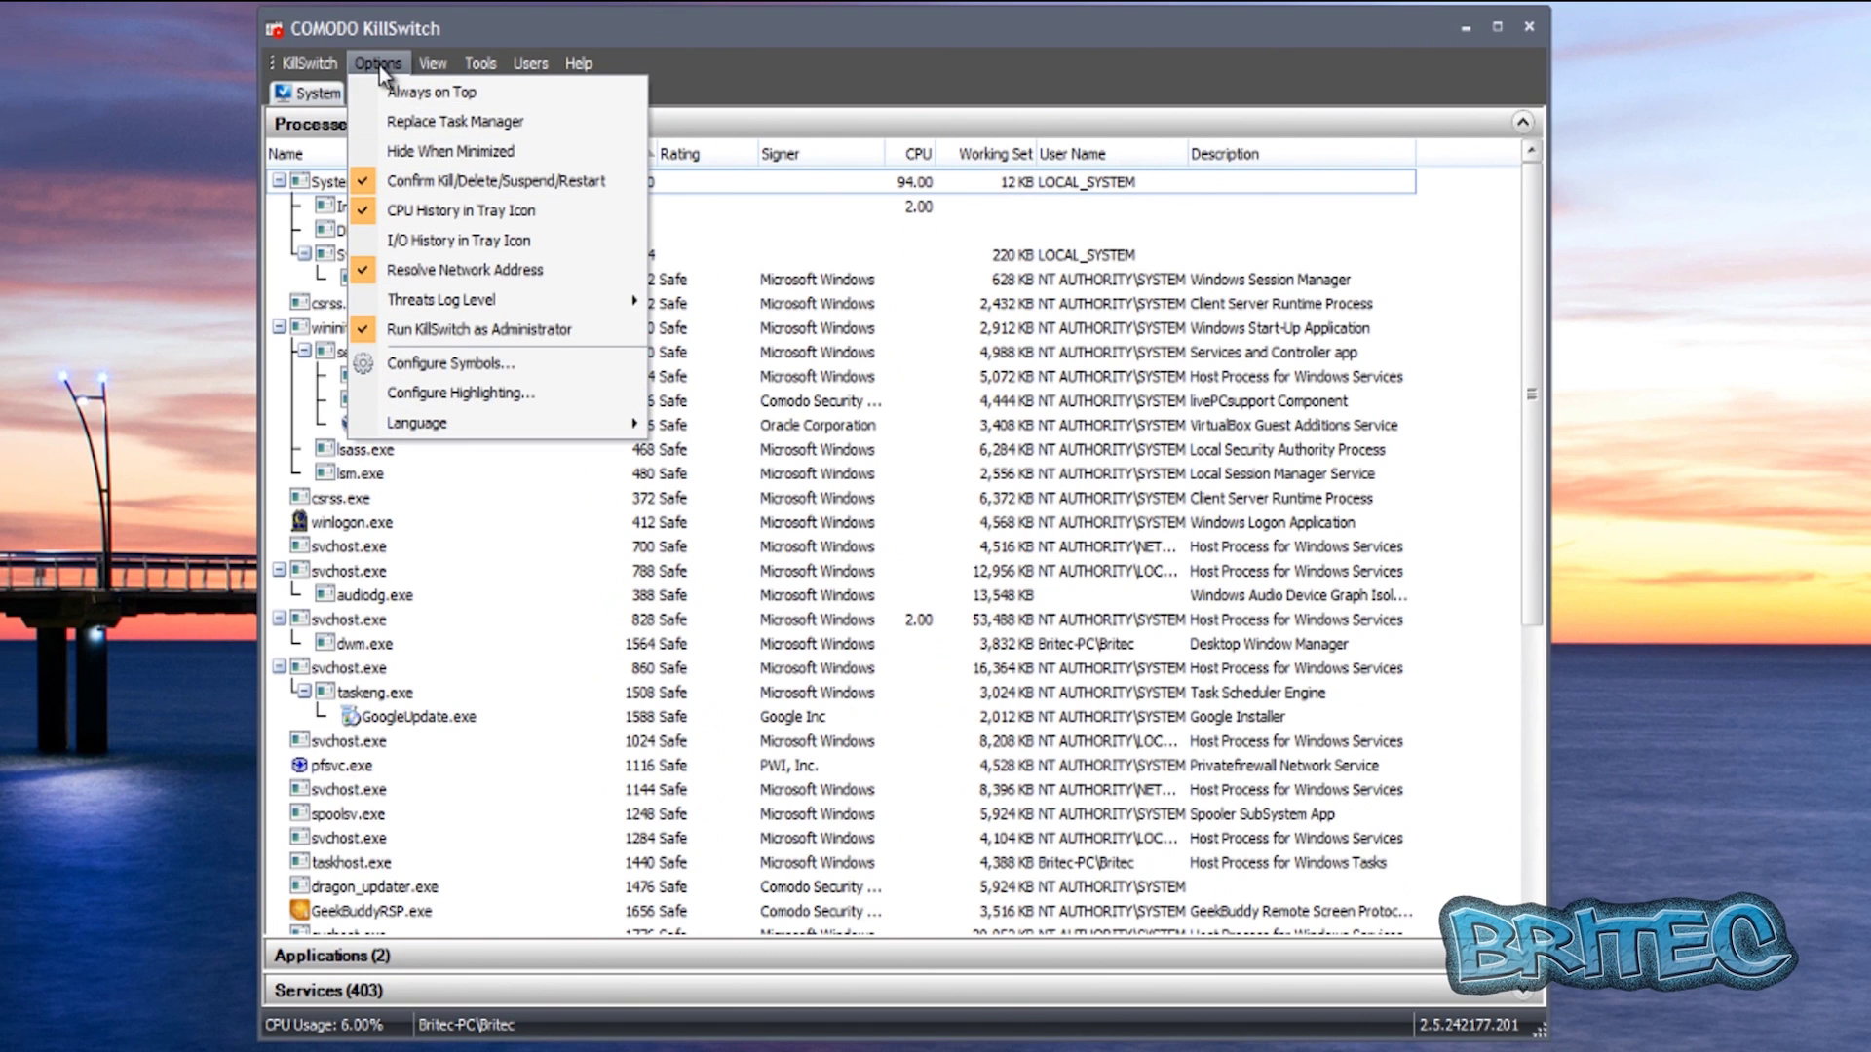
mouse_move(431, 60)
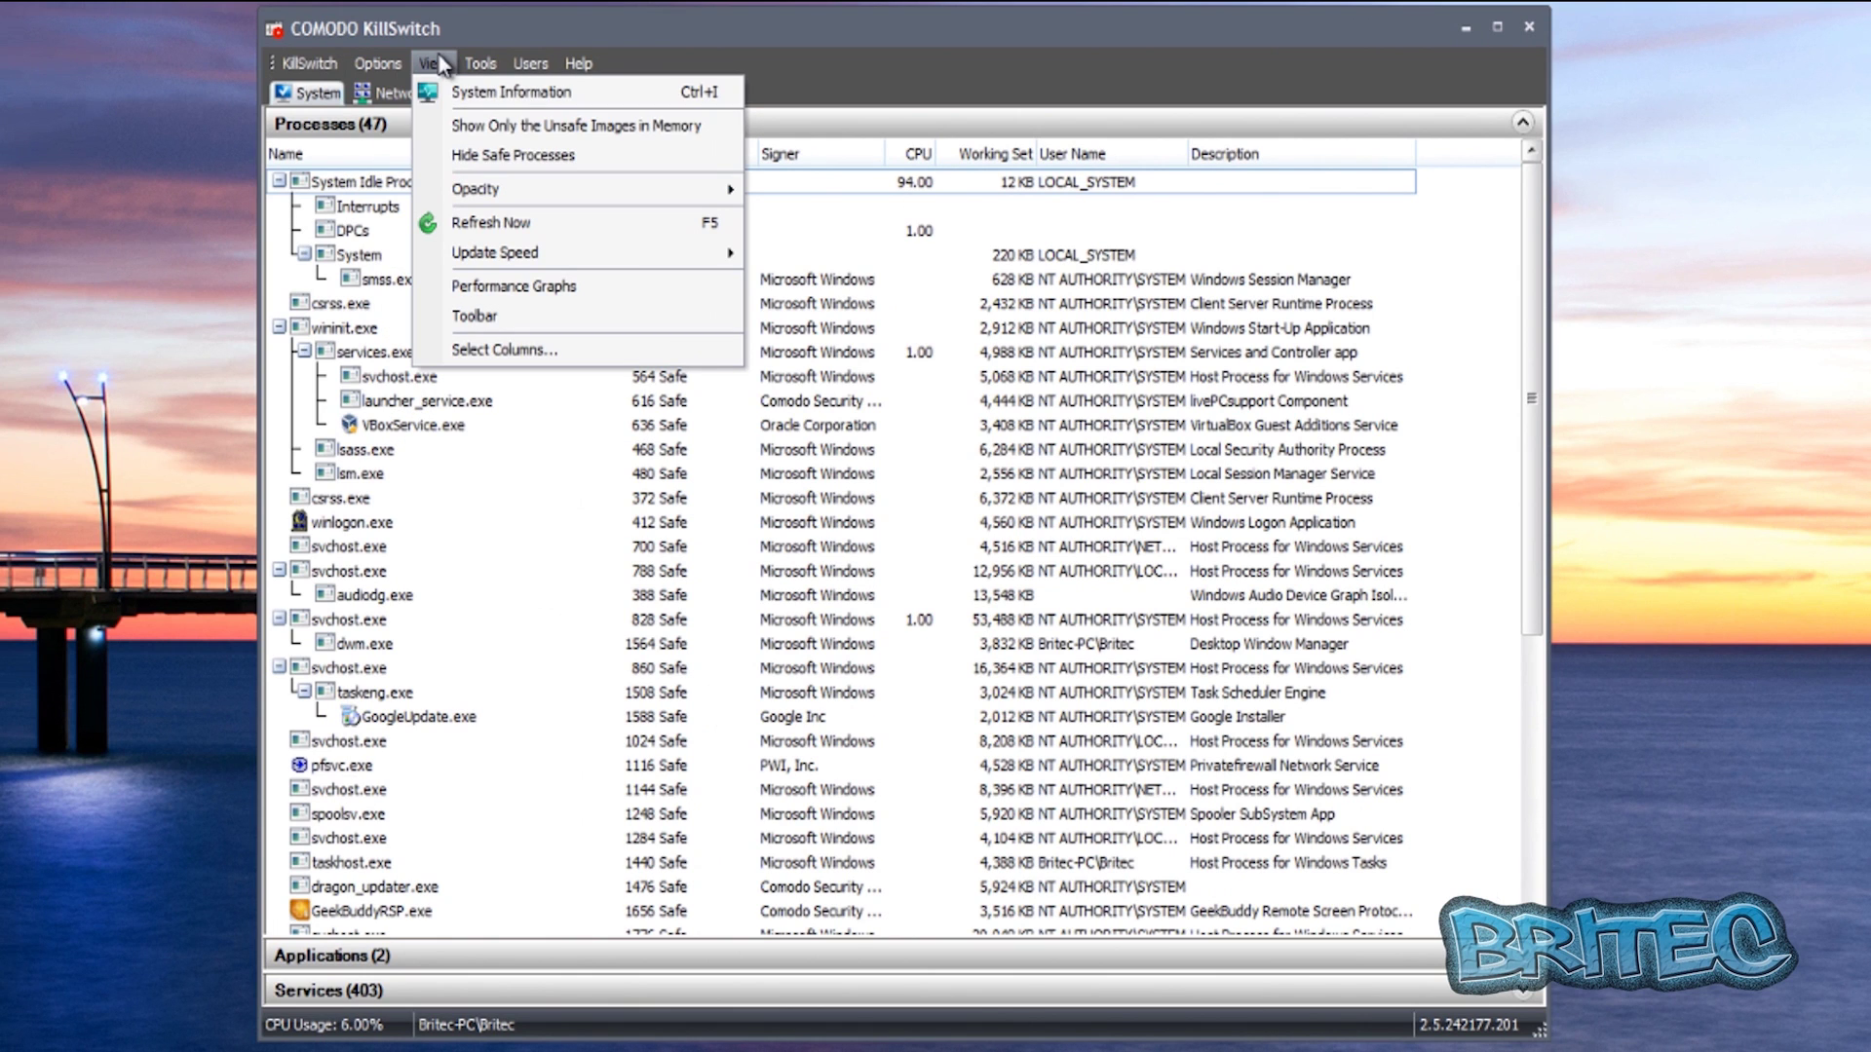
left_click(458, 158)
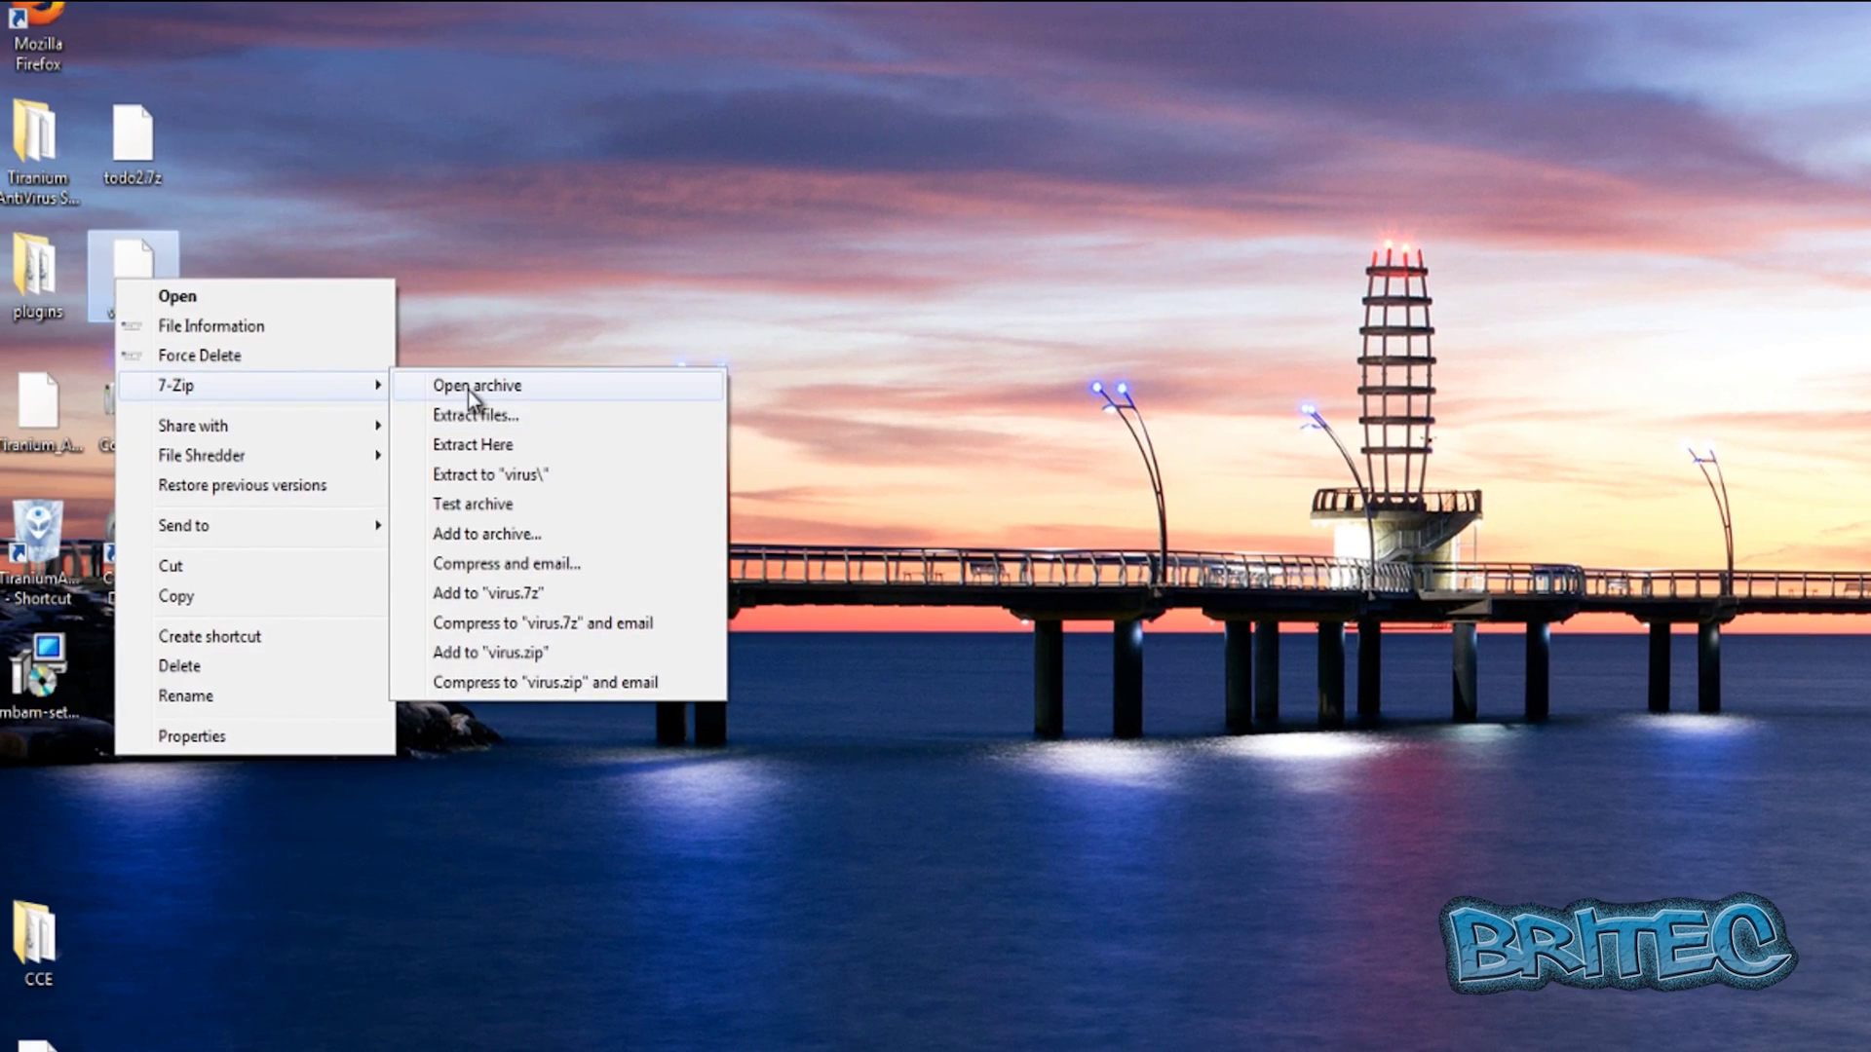
- Extract the virus folder from virus.7z onto the desktop, allowing the flagged 7-Zip activity
left_click(471, 390)
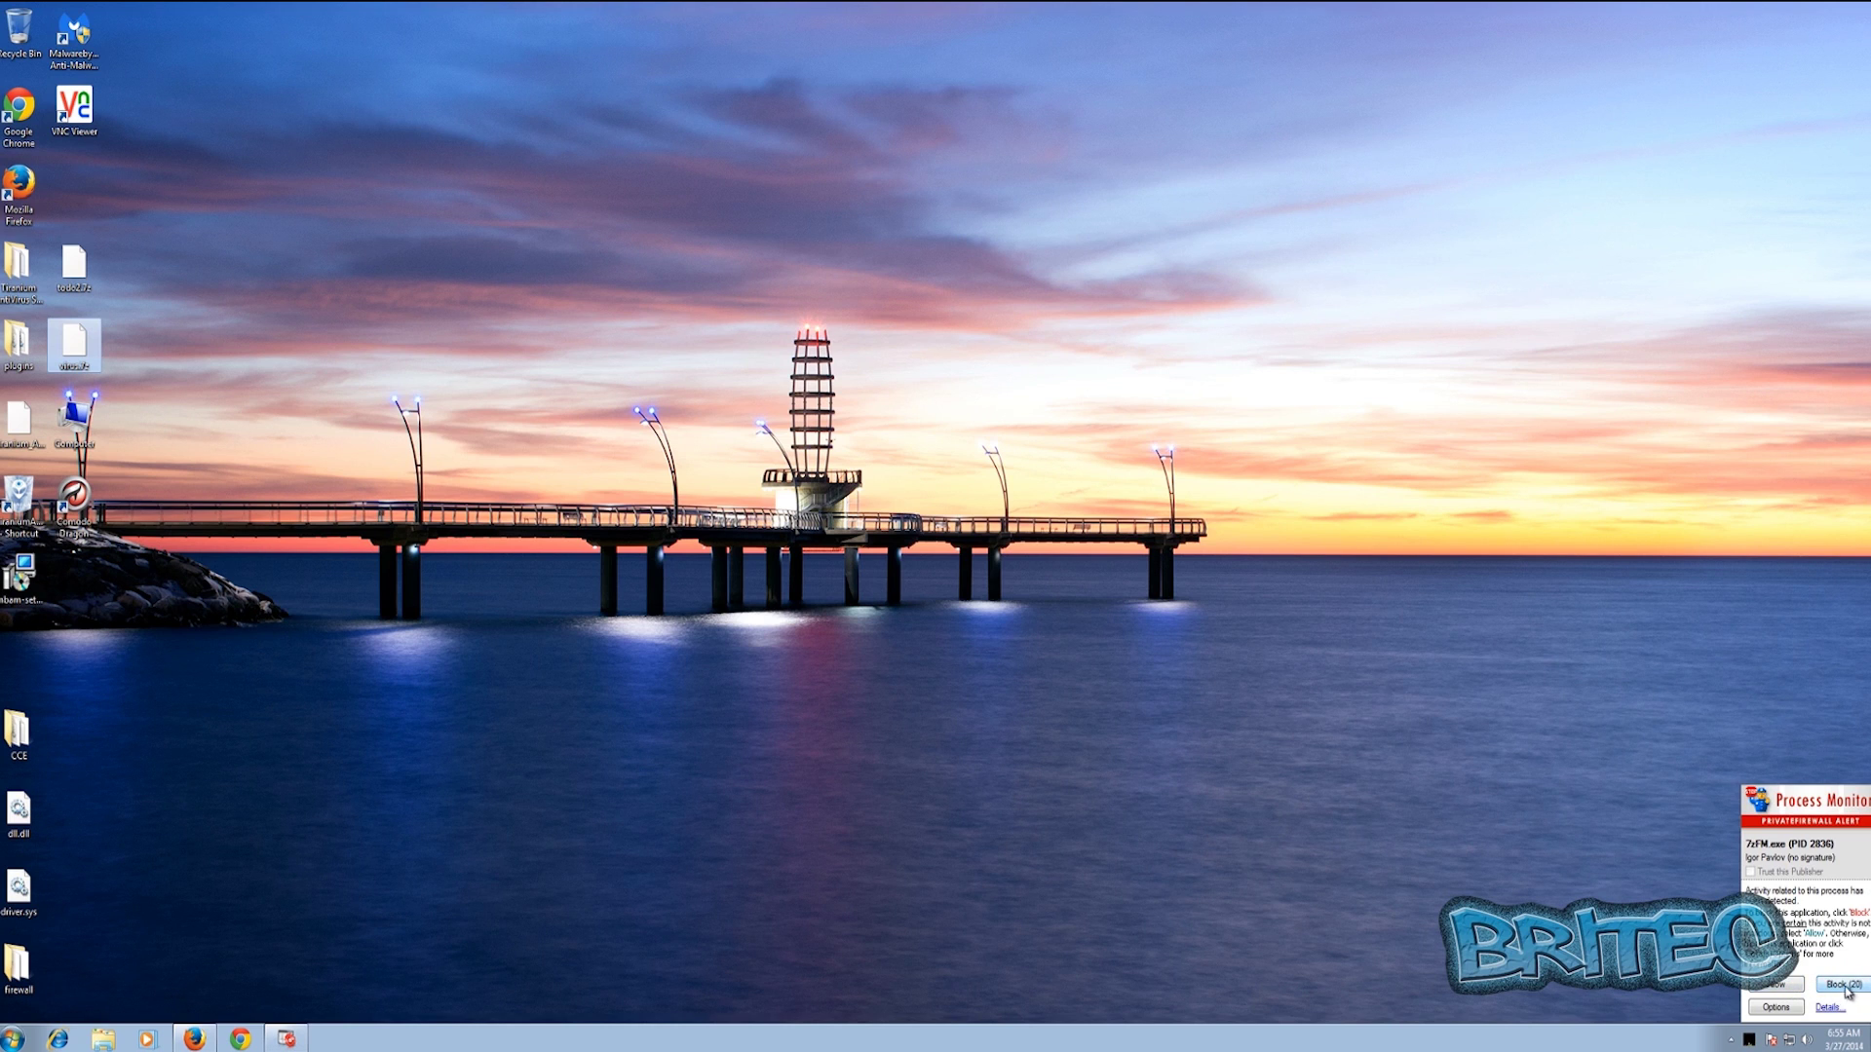
left_click(1785, 986)
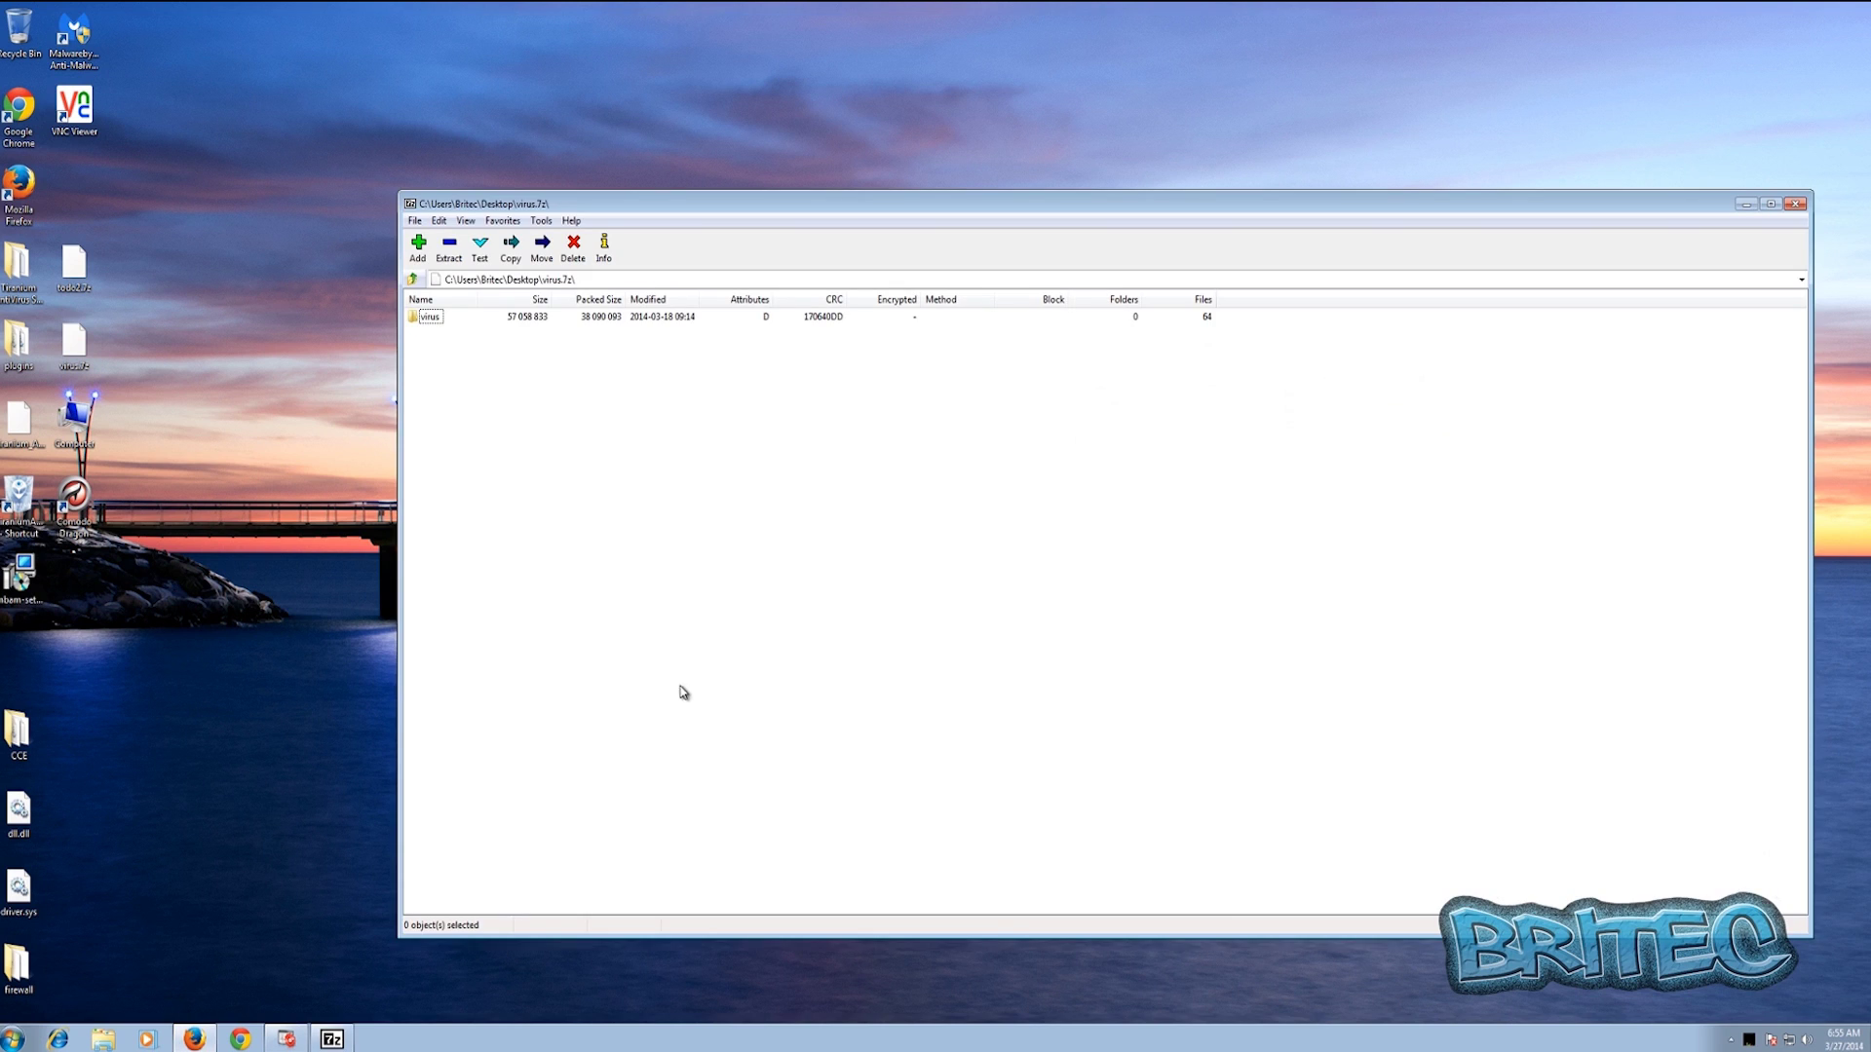
left_click_drag(427, 318, 342, 349)
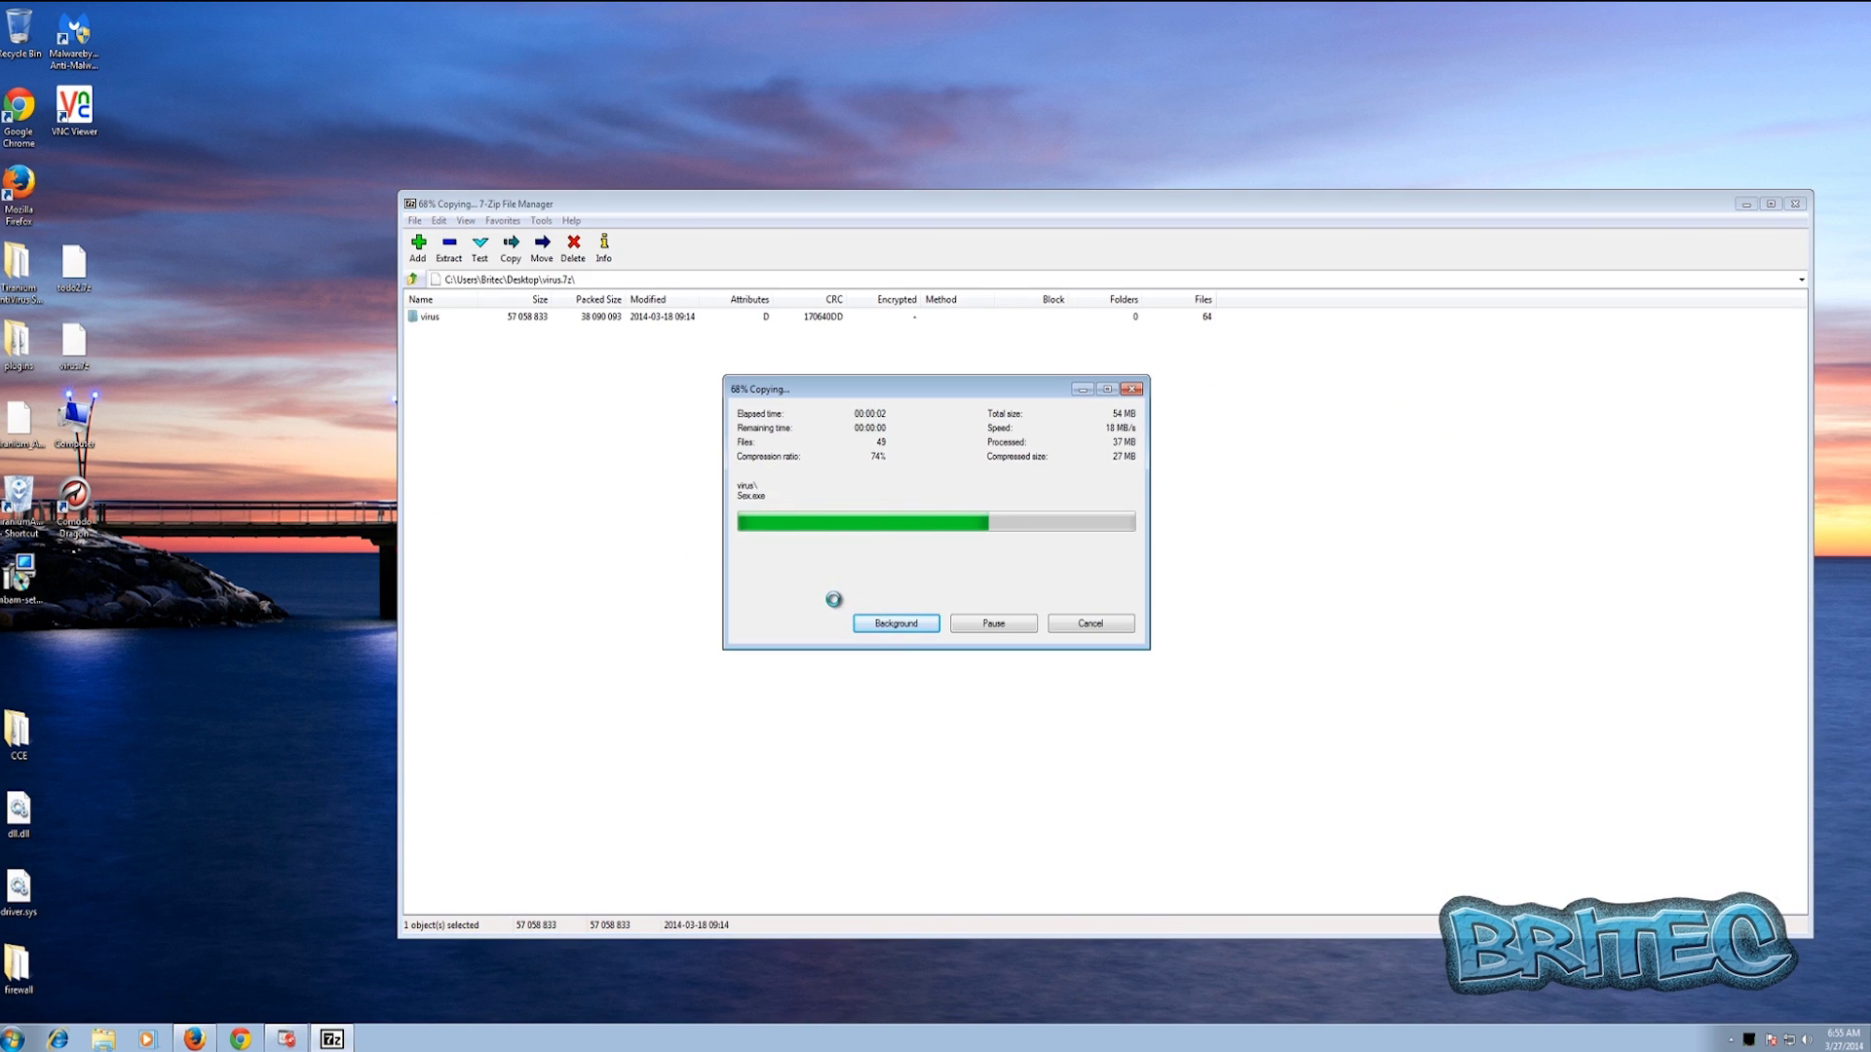
left_click(1795, 203)
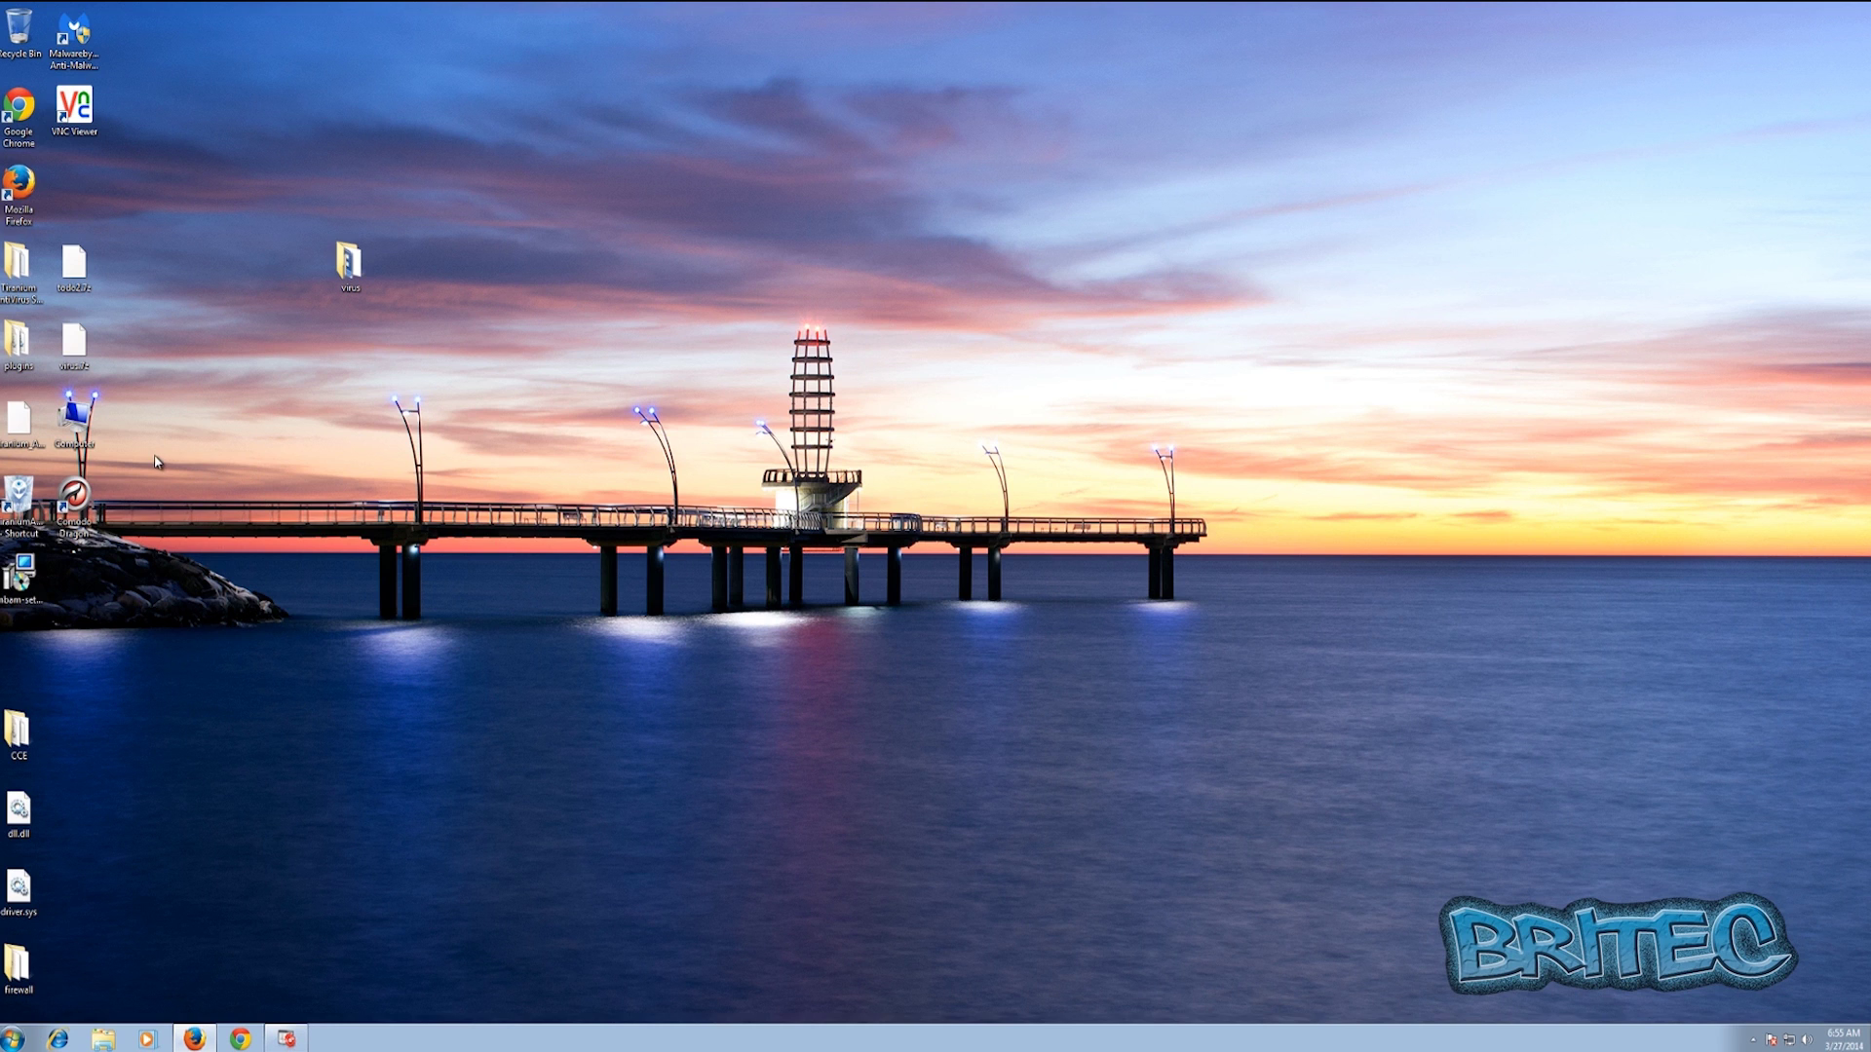
- Extract the todo folder from password-protected todo2.7z onto the desktop
right_click(81, 269)
mouse_move(164, 337)
left_click(302, 330)
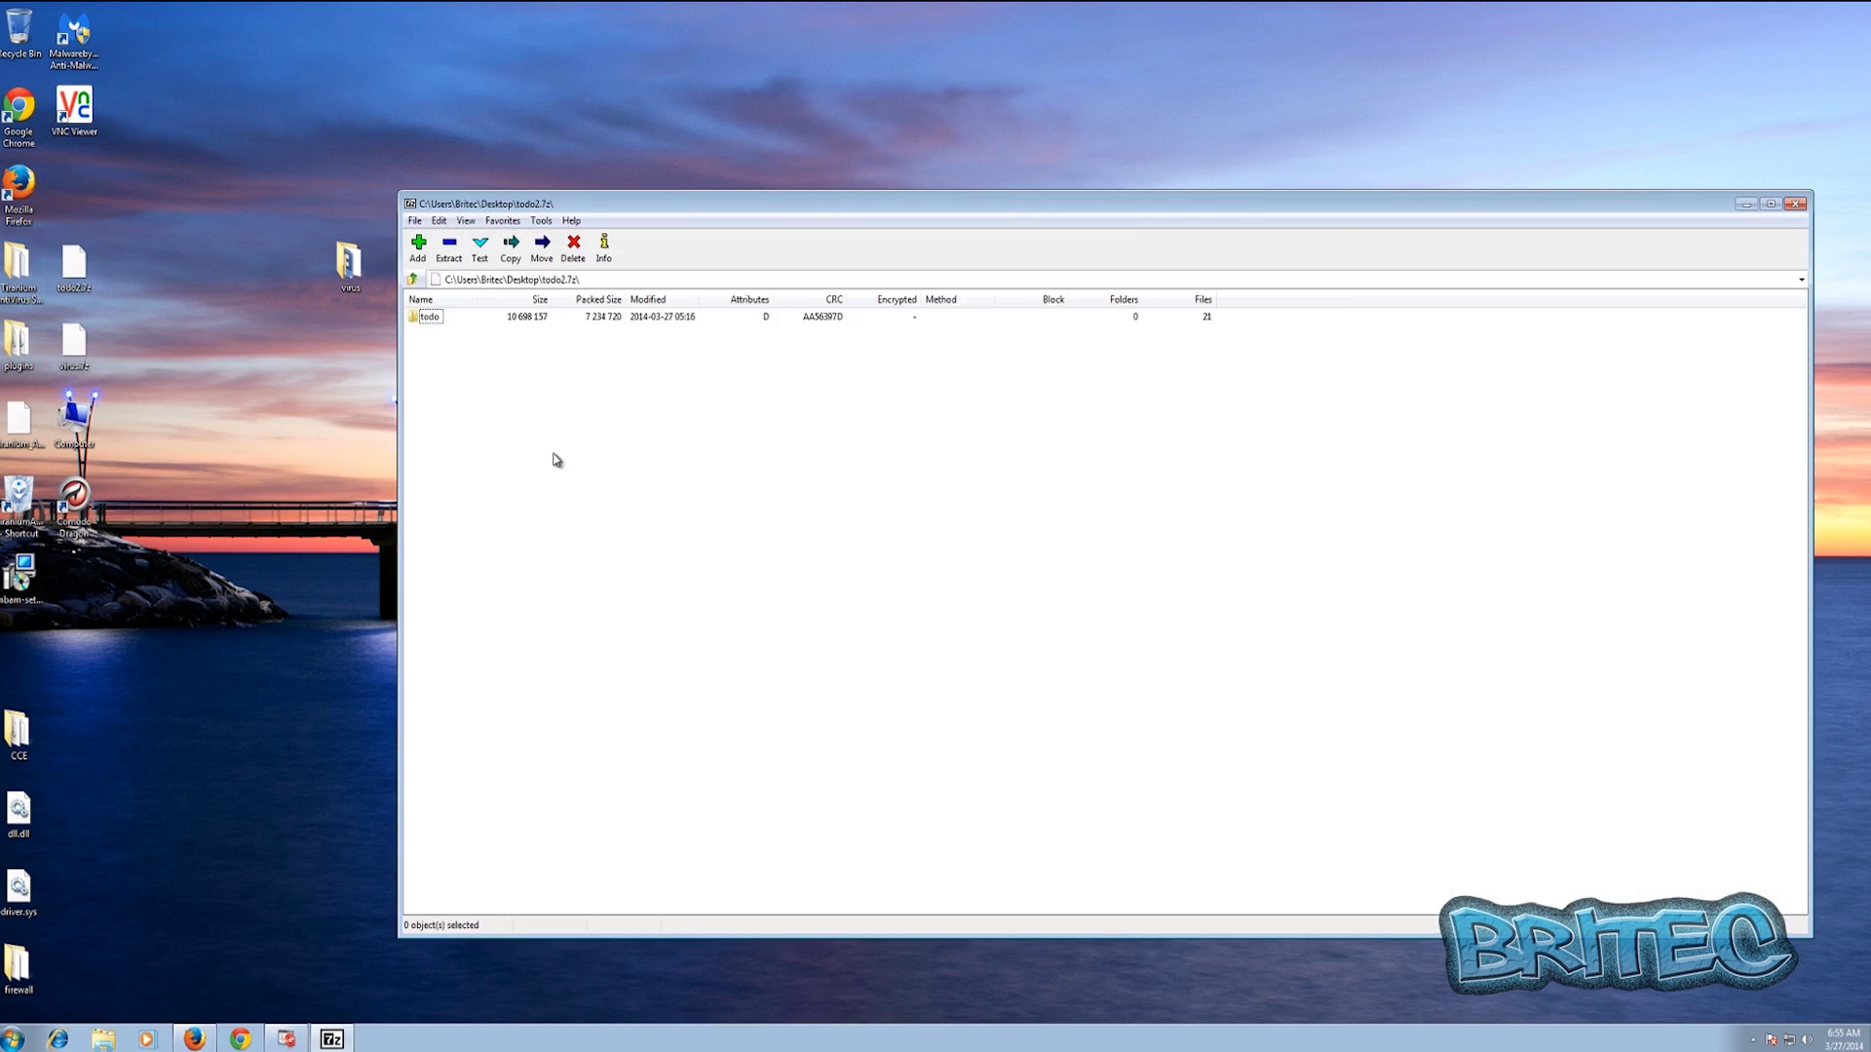
left_click_drag(434, 317, 341, 392)
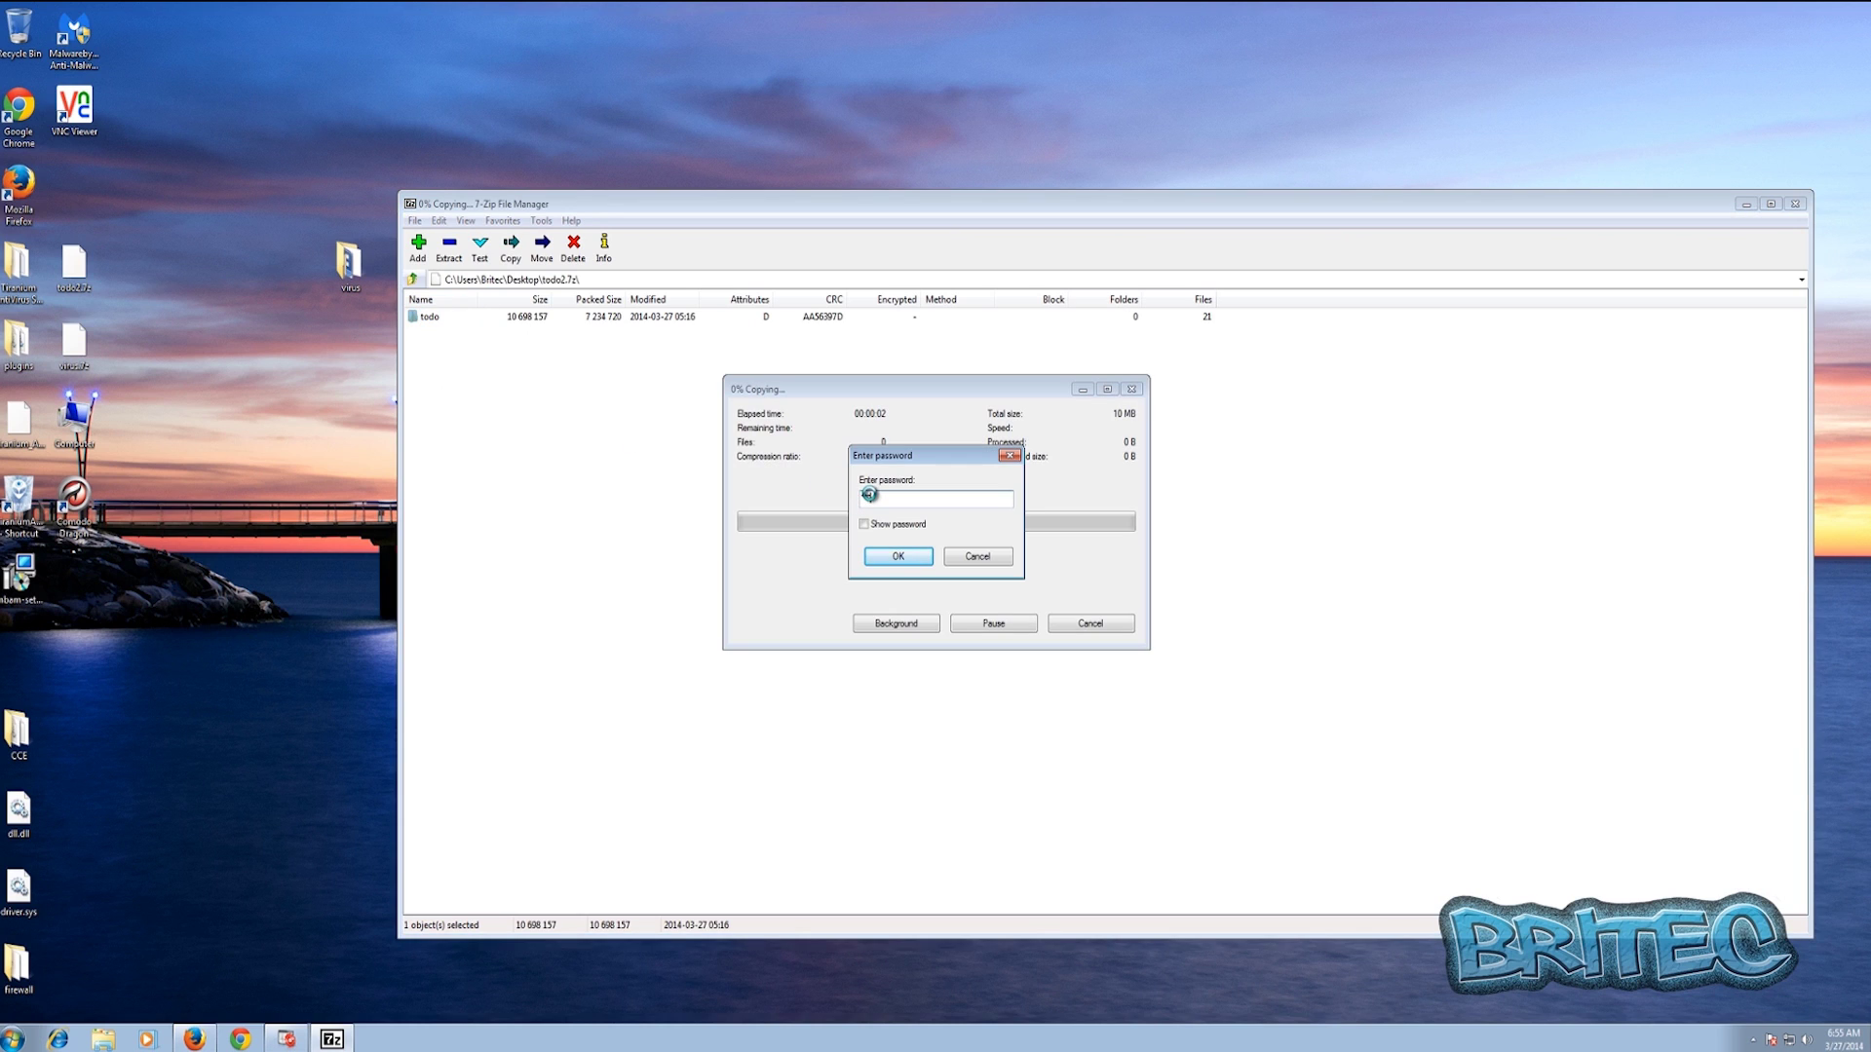
key("Return")
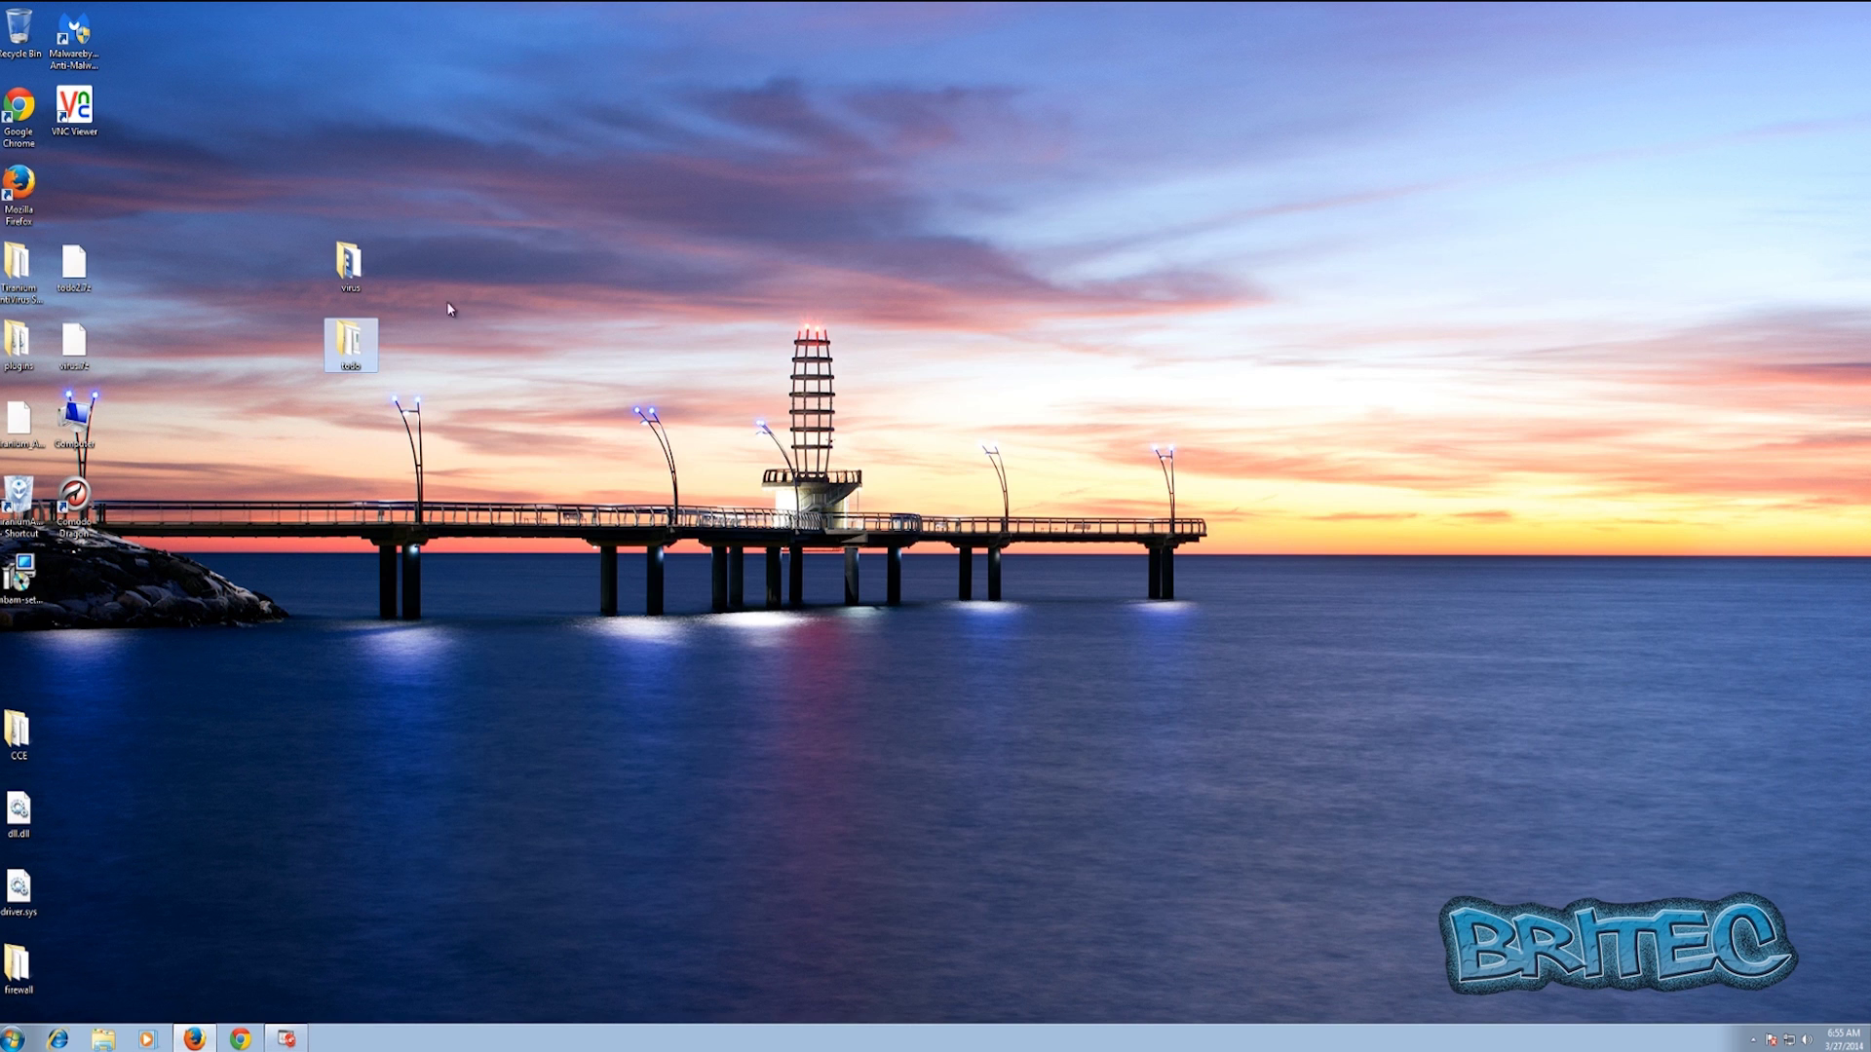
- Open the virus folder snapped to the left half, with KillSwitch docked on the right
double_click(345, 261)
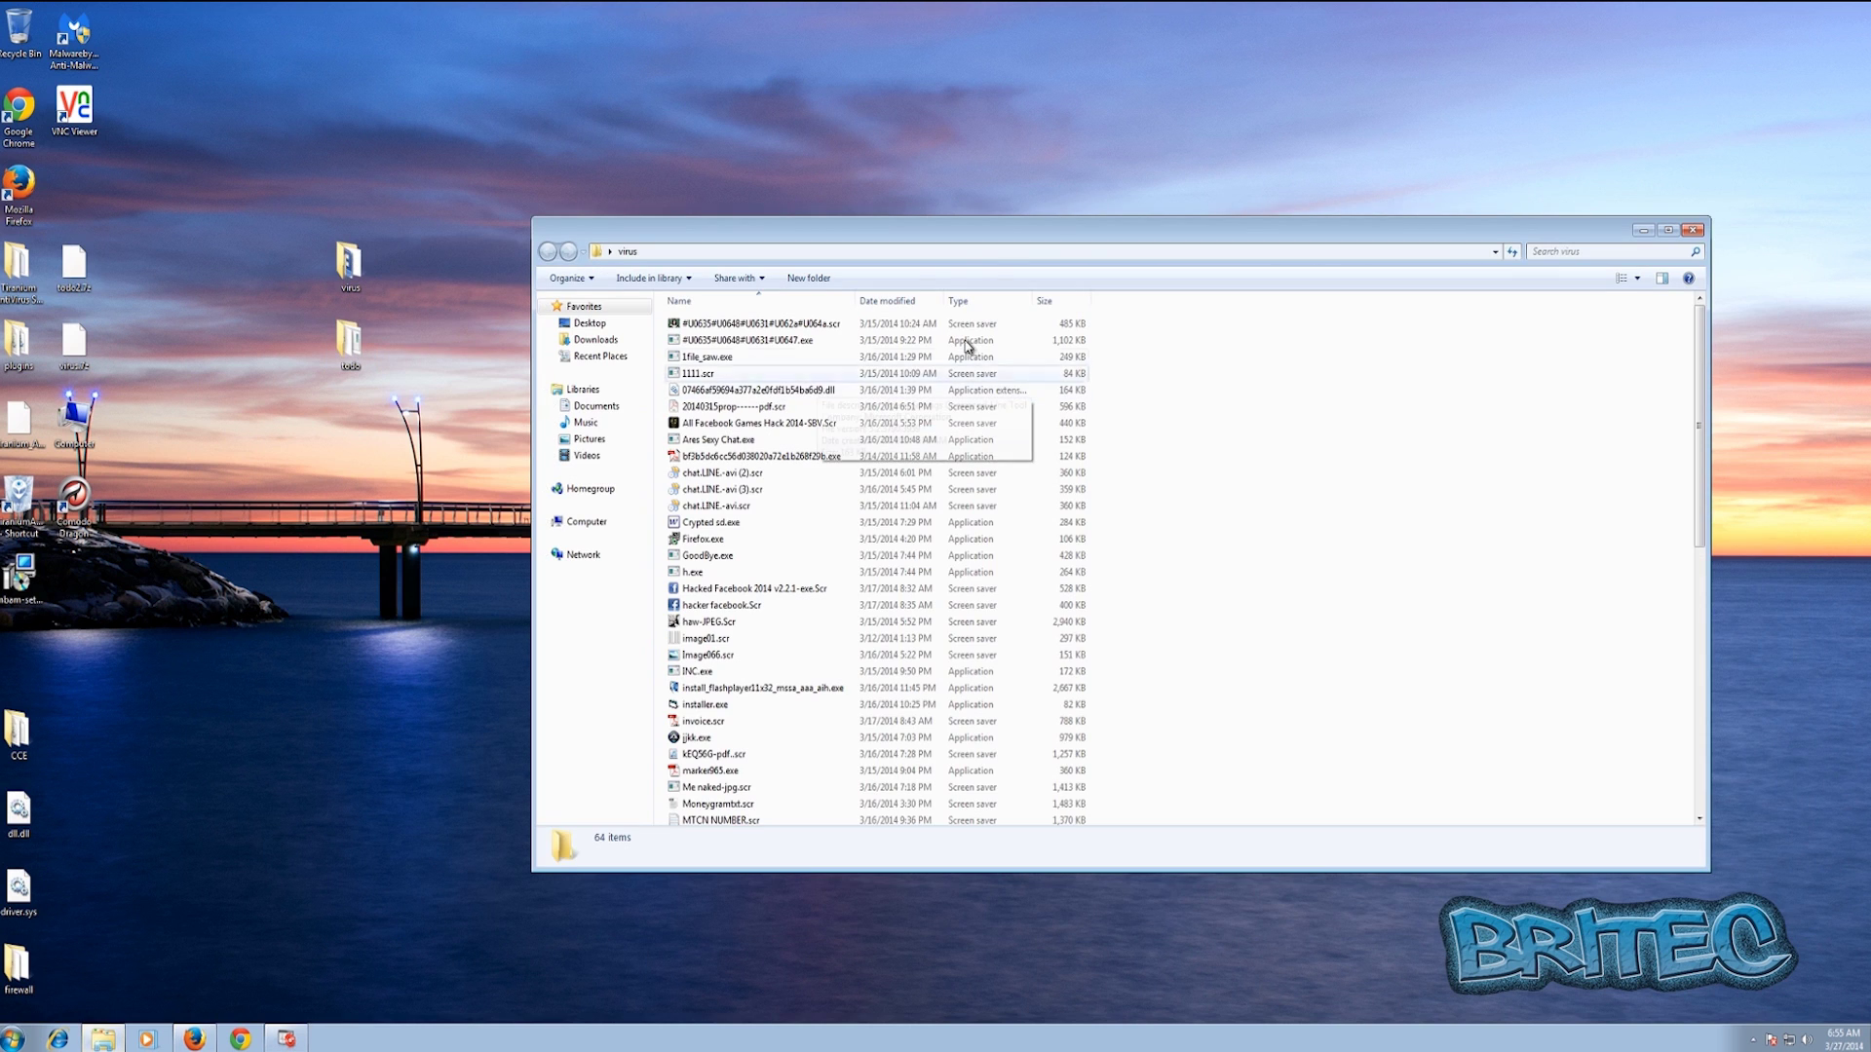
left_click_drag(1018, 239, 624, 226)
left_click_drag(264, 200, 3, 156)
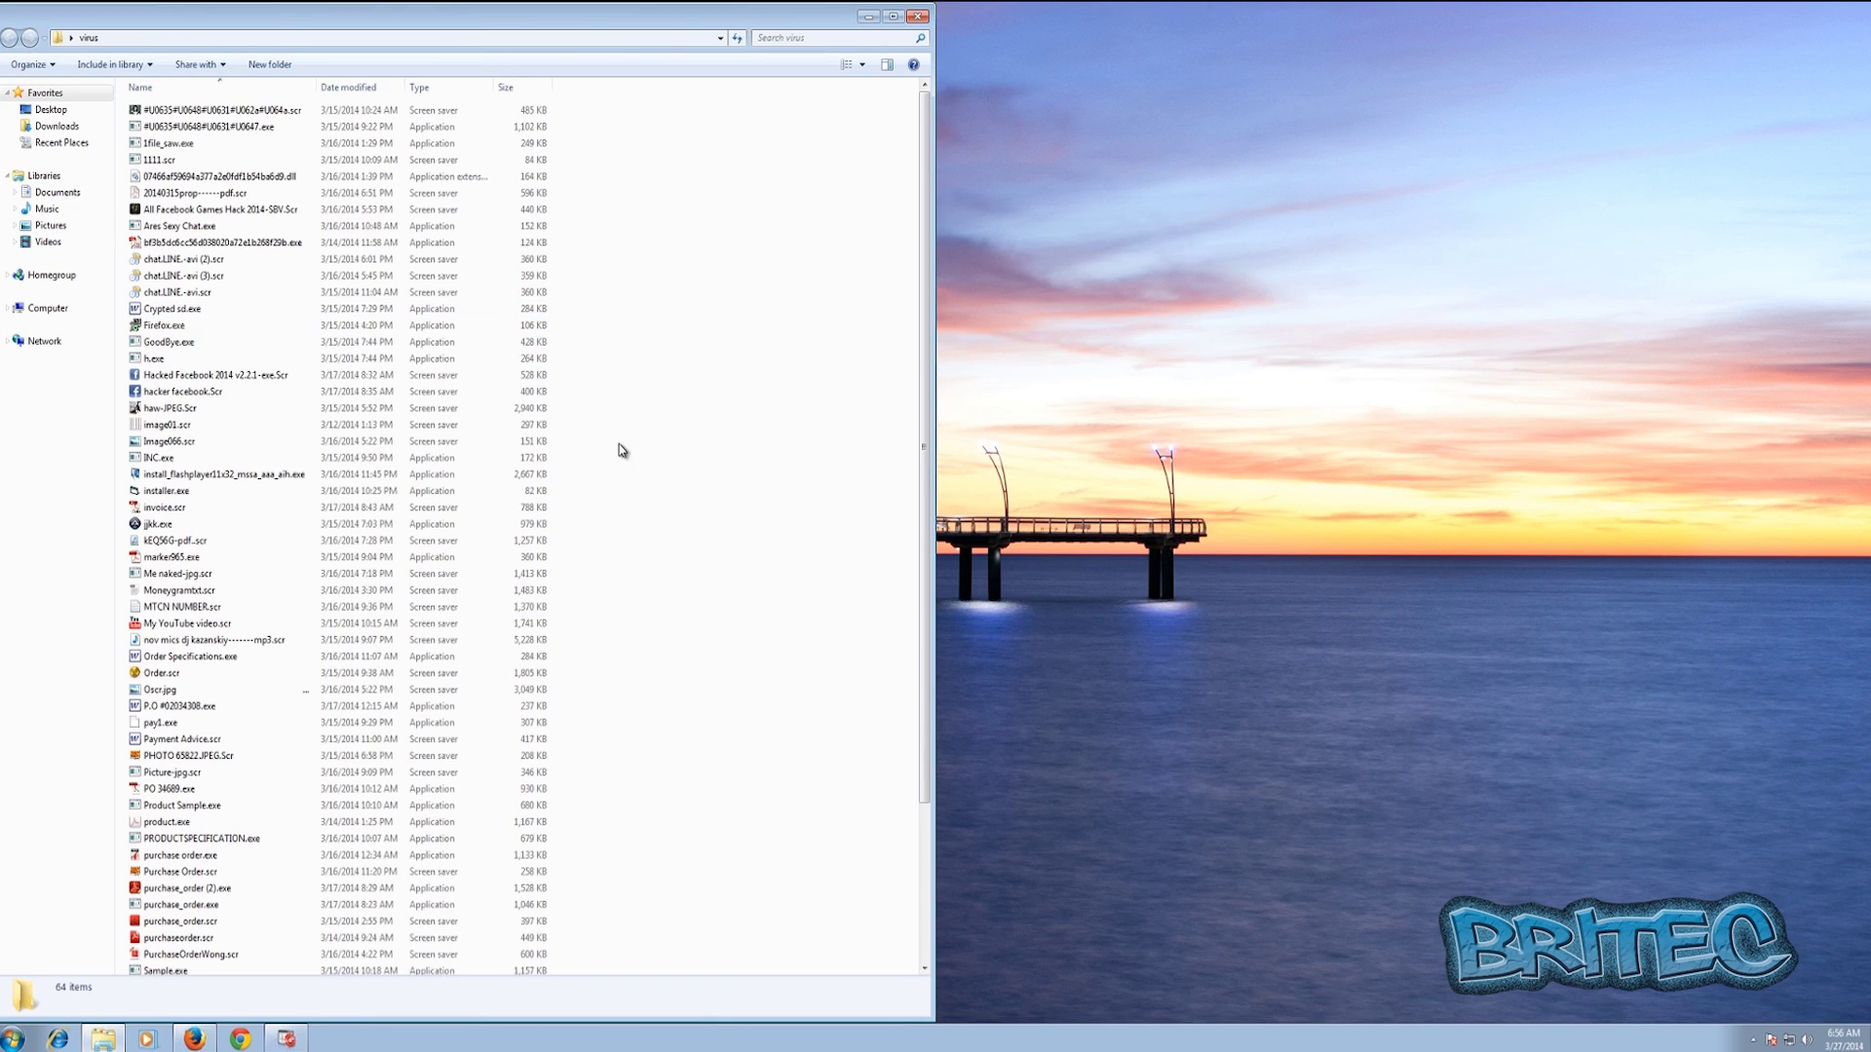
left_click(295, 1043)
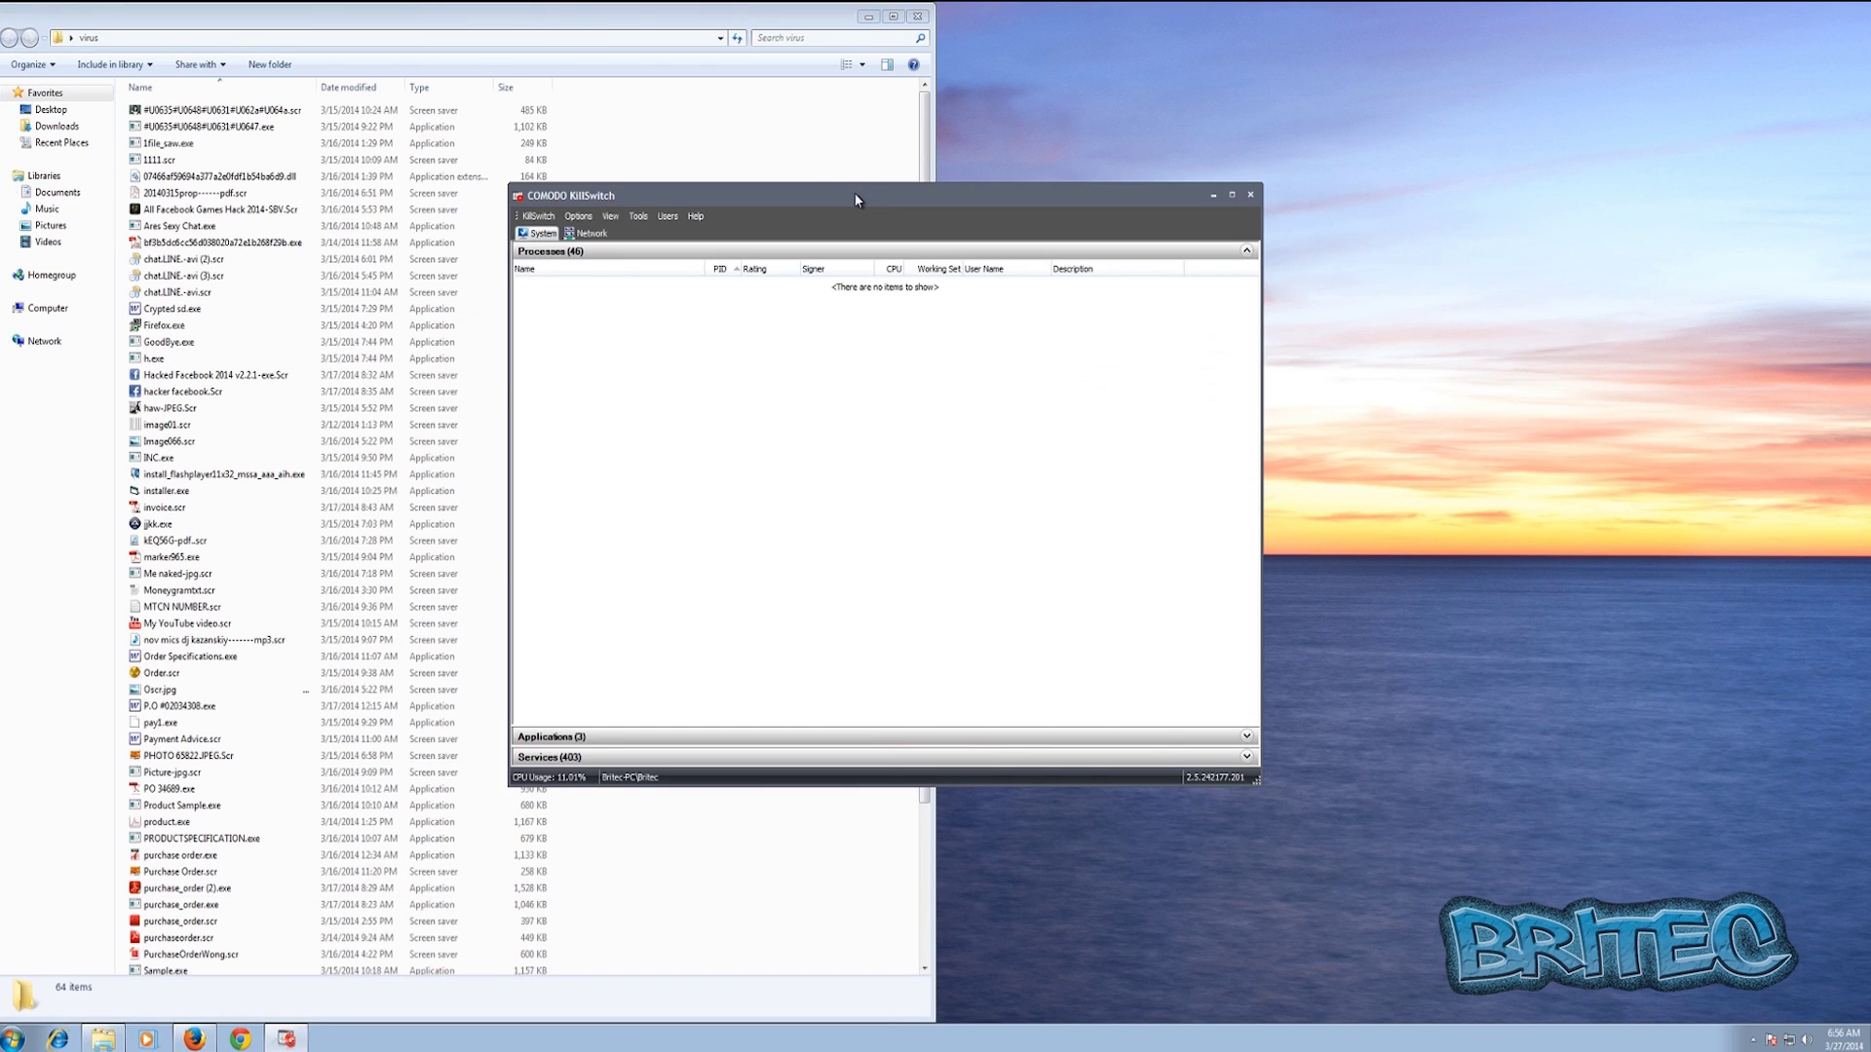
left_click_drag(853, 191, 1870, 122)
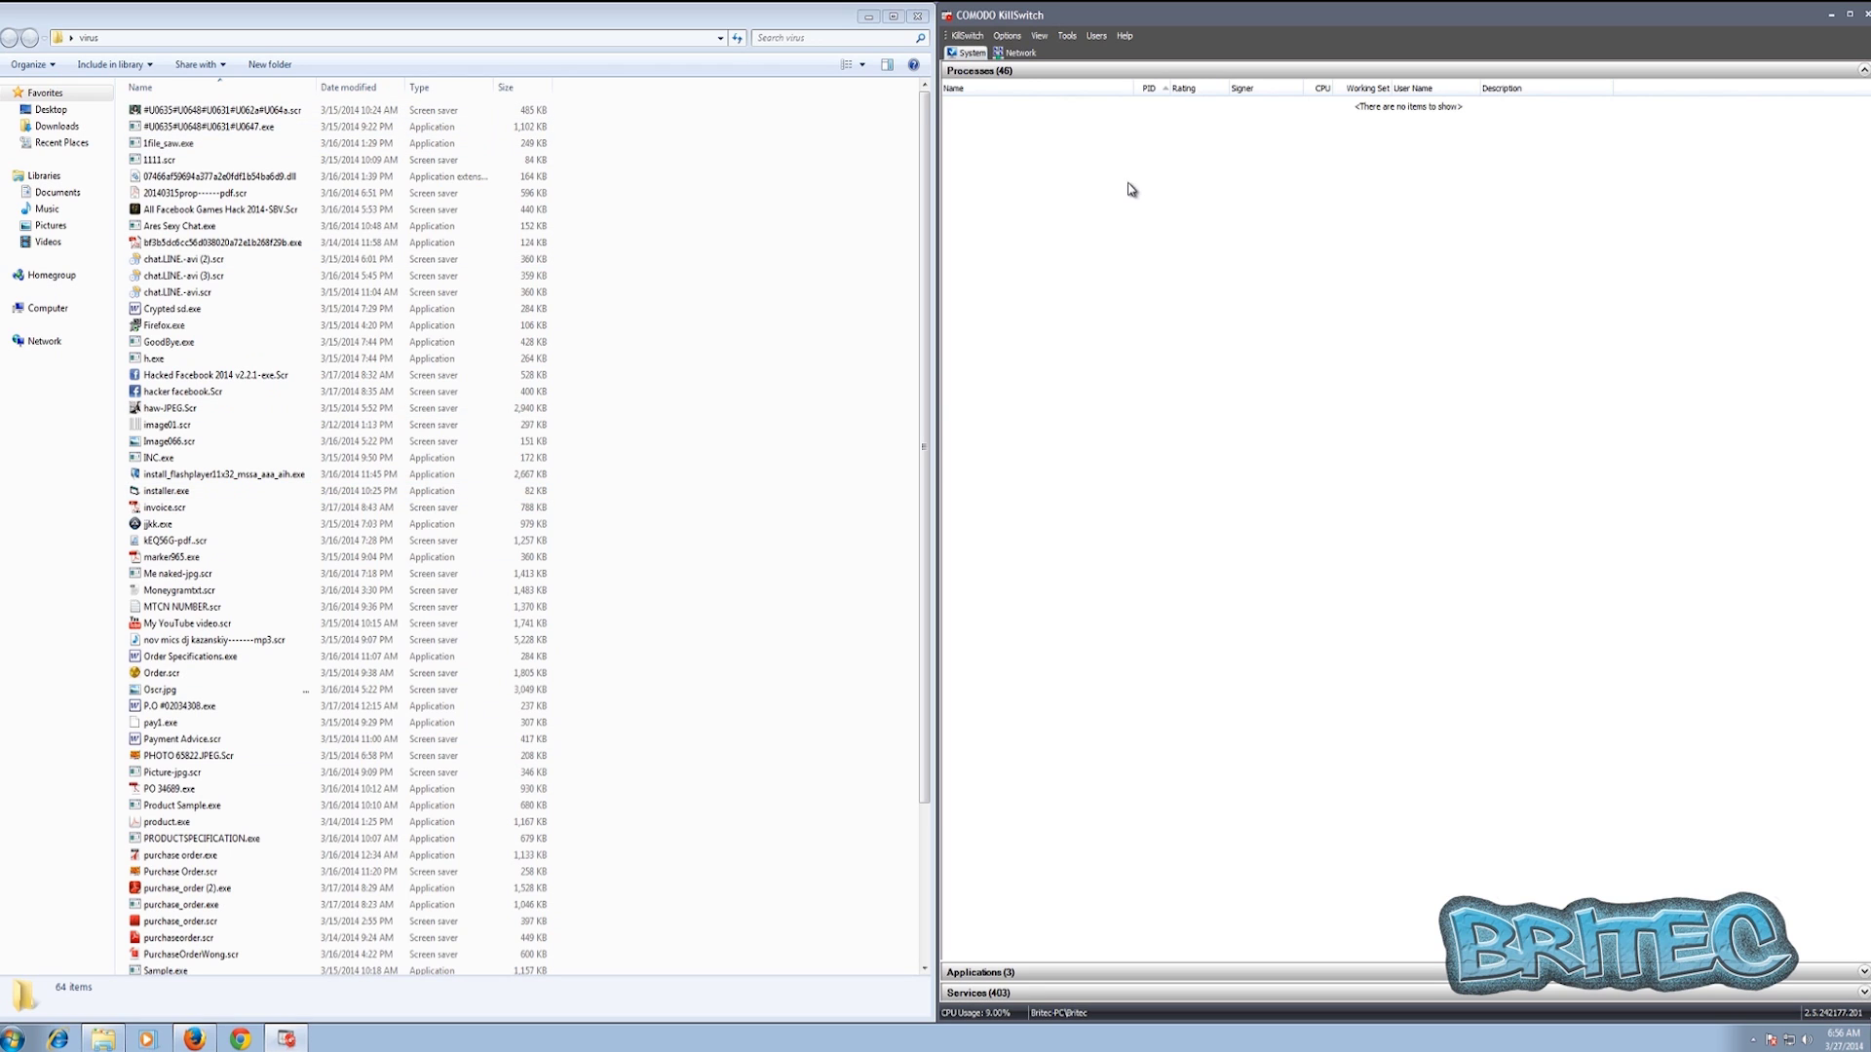
- Run the top .scr sample and 1file_saw.exe, blocking both and closing the crash dialog
double_click(196, 111)
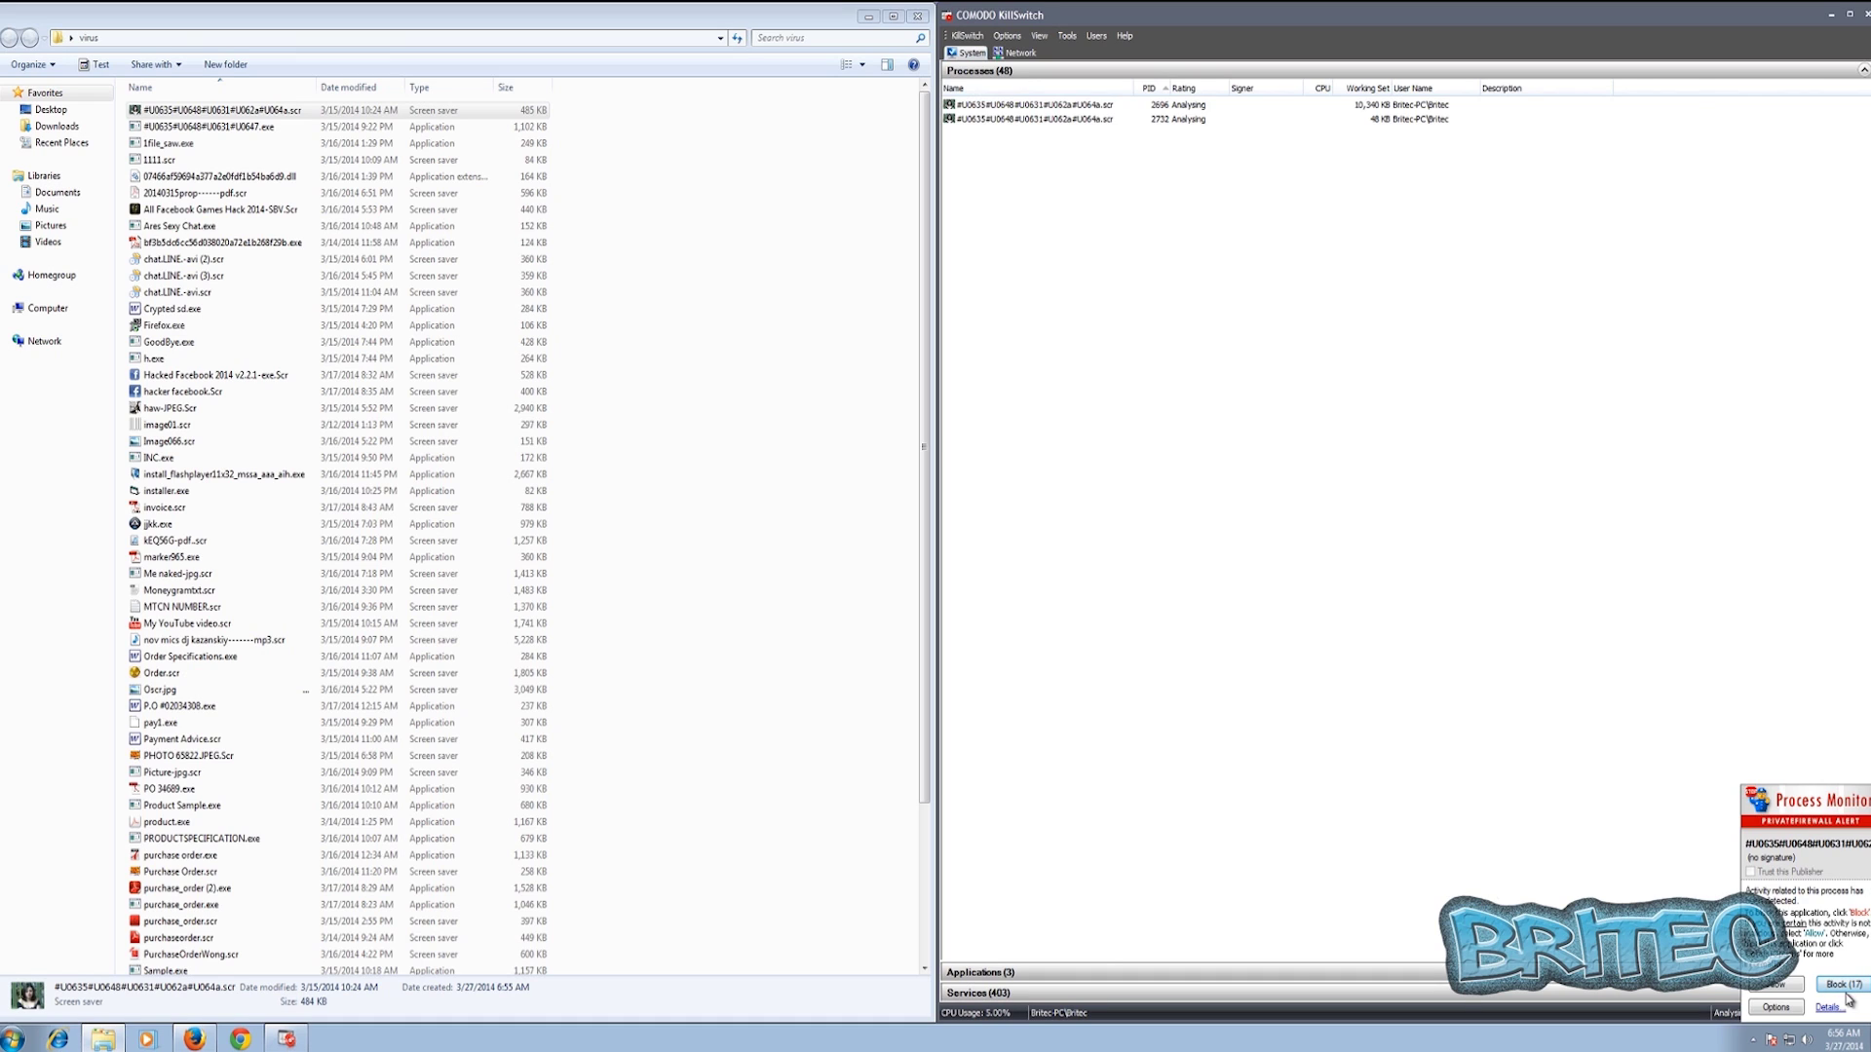
left_click(1840, 985)
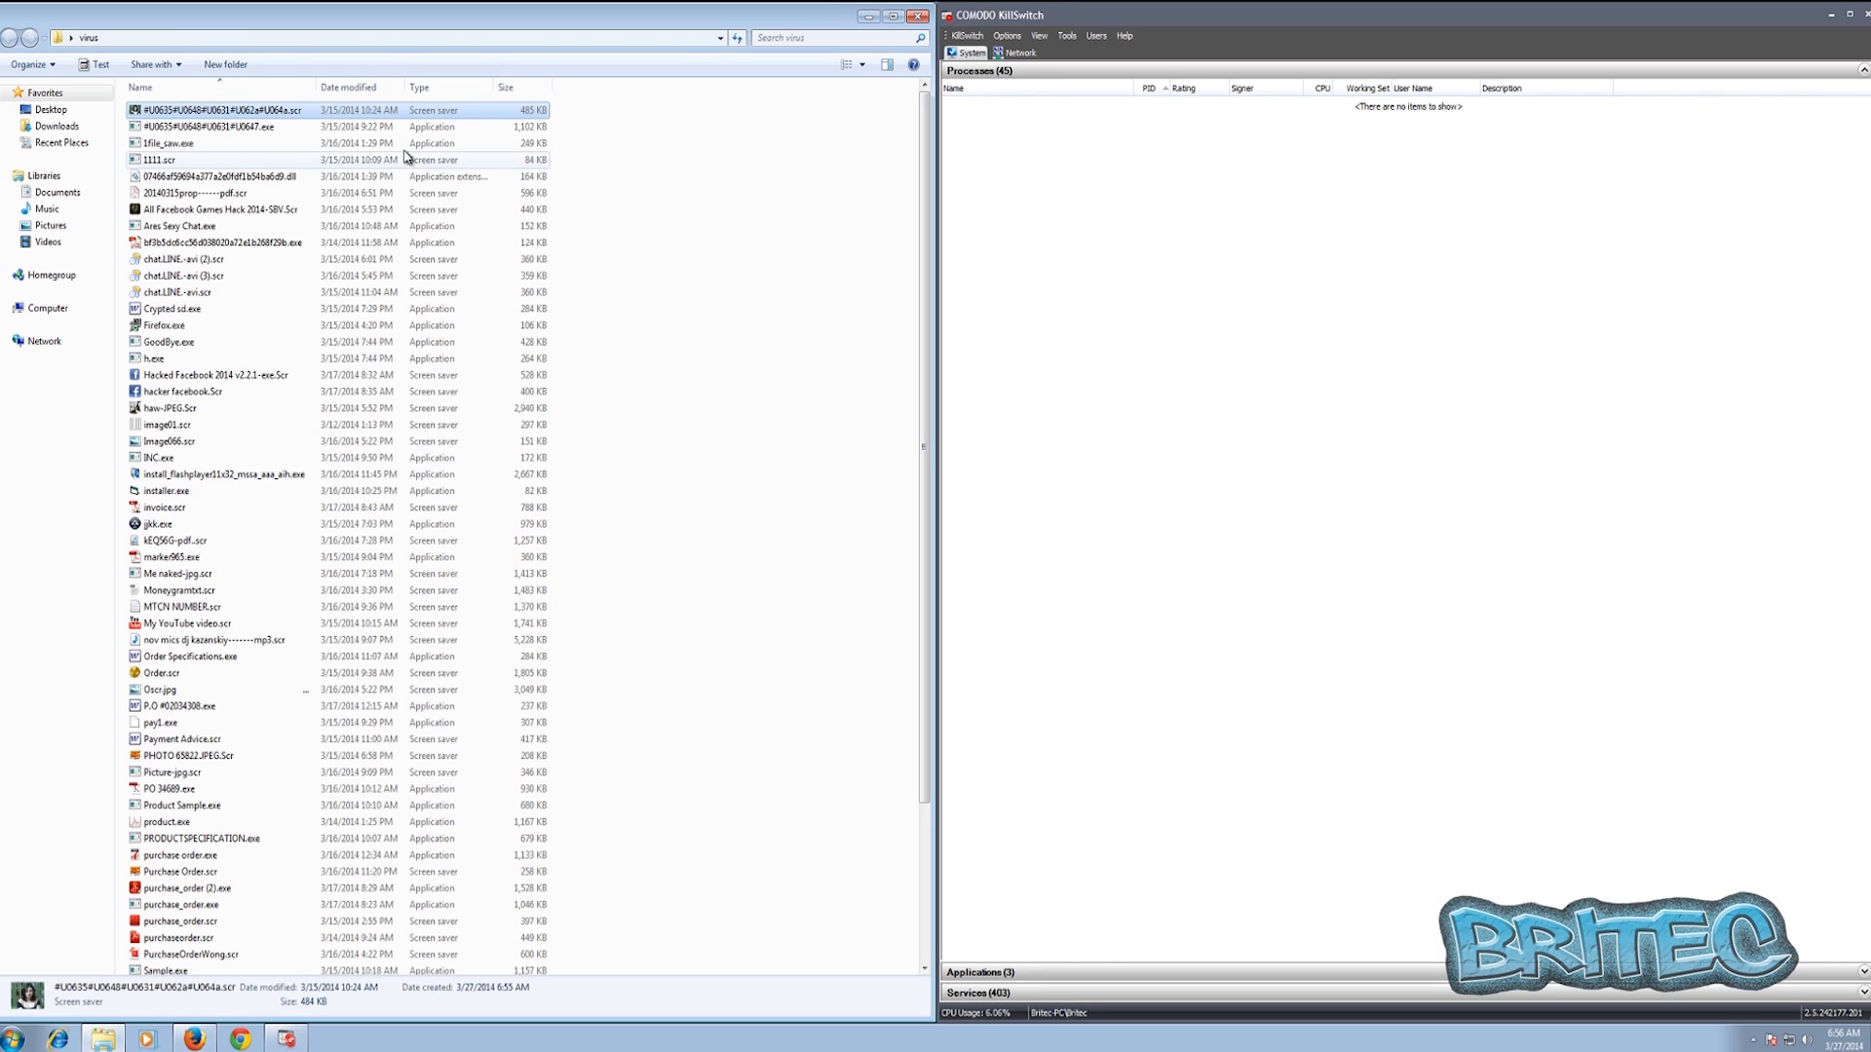
double_click(172, 146)
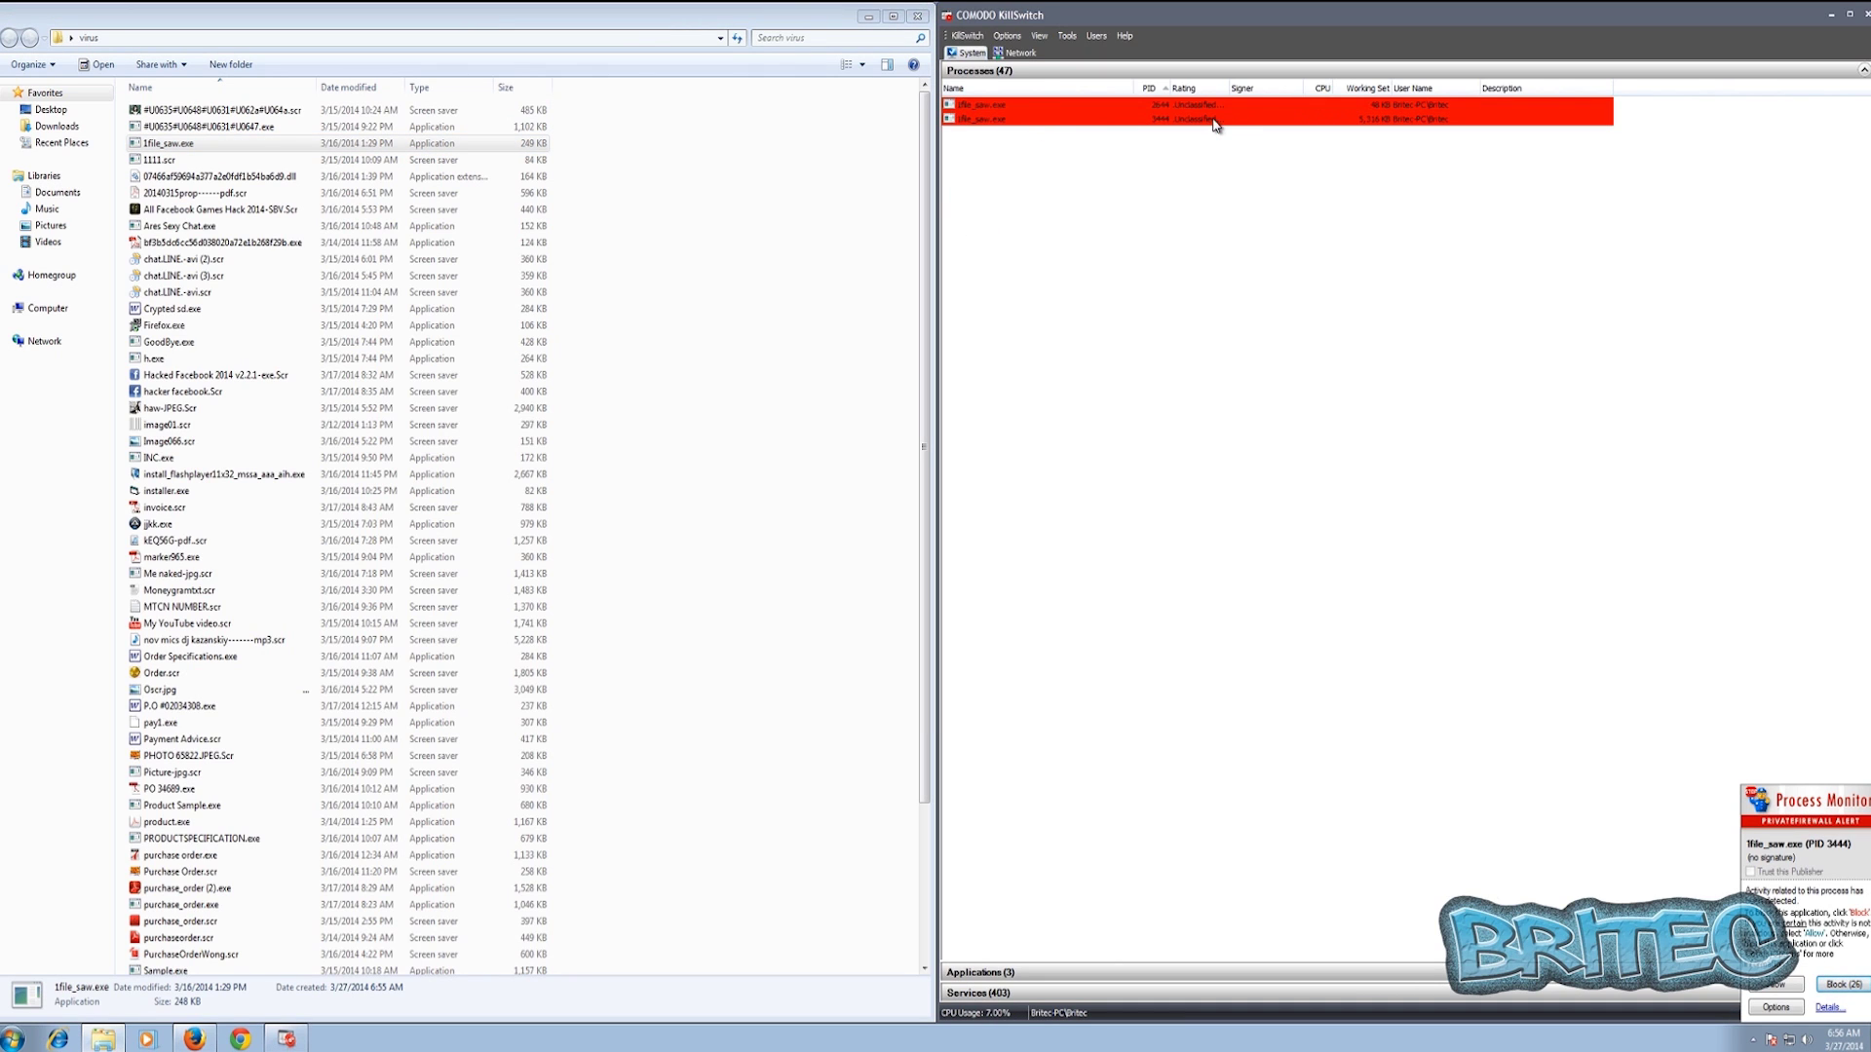
left_click(1850, 986)
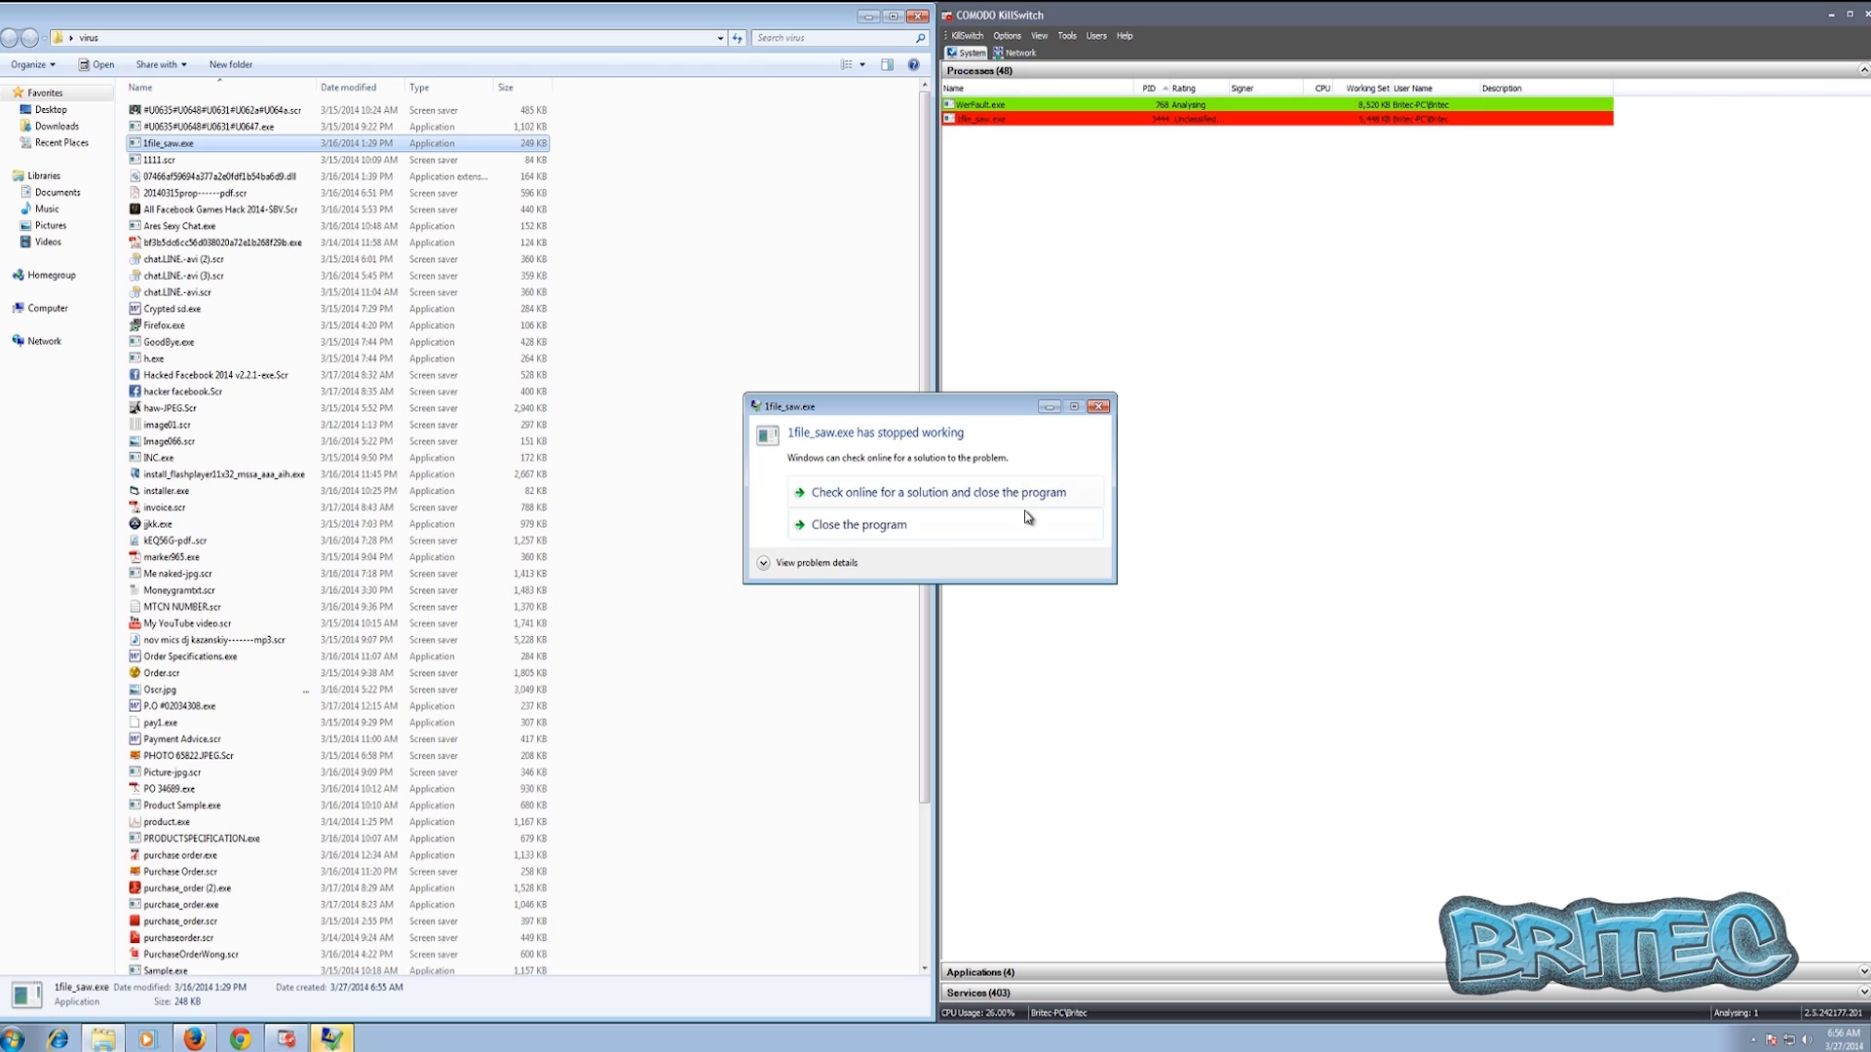
left_click(895, 538)
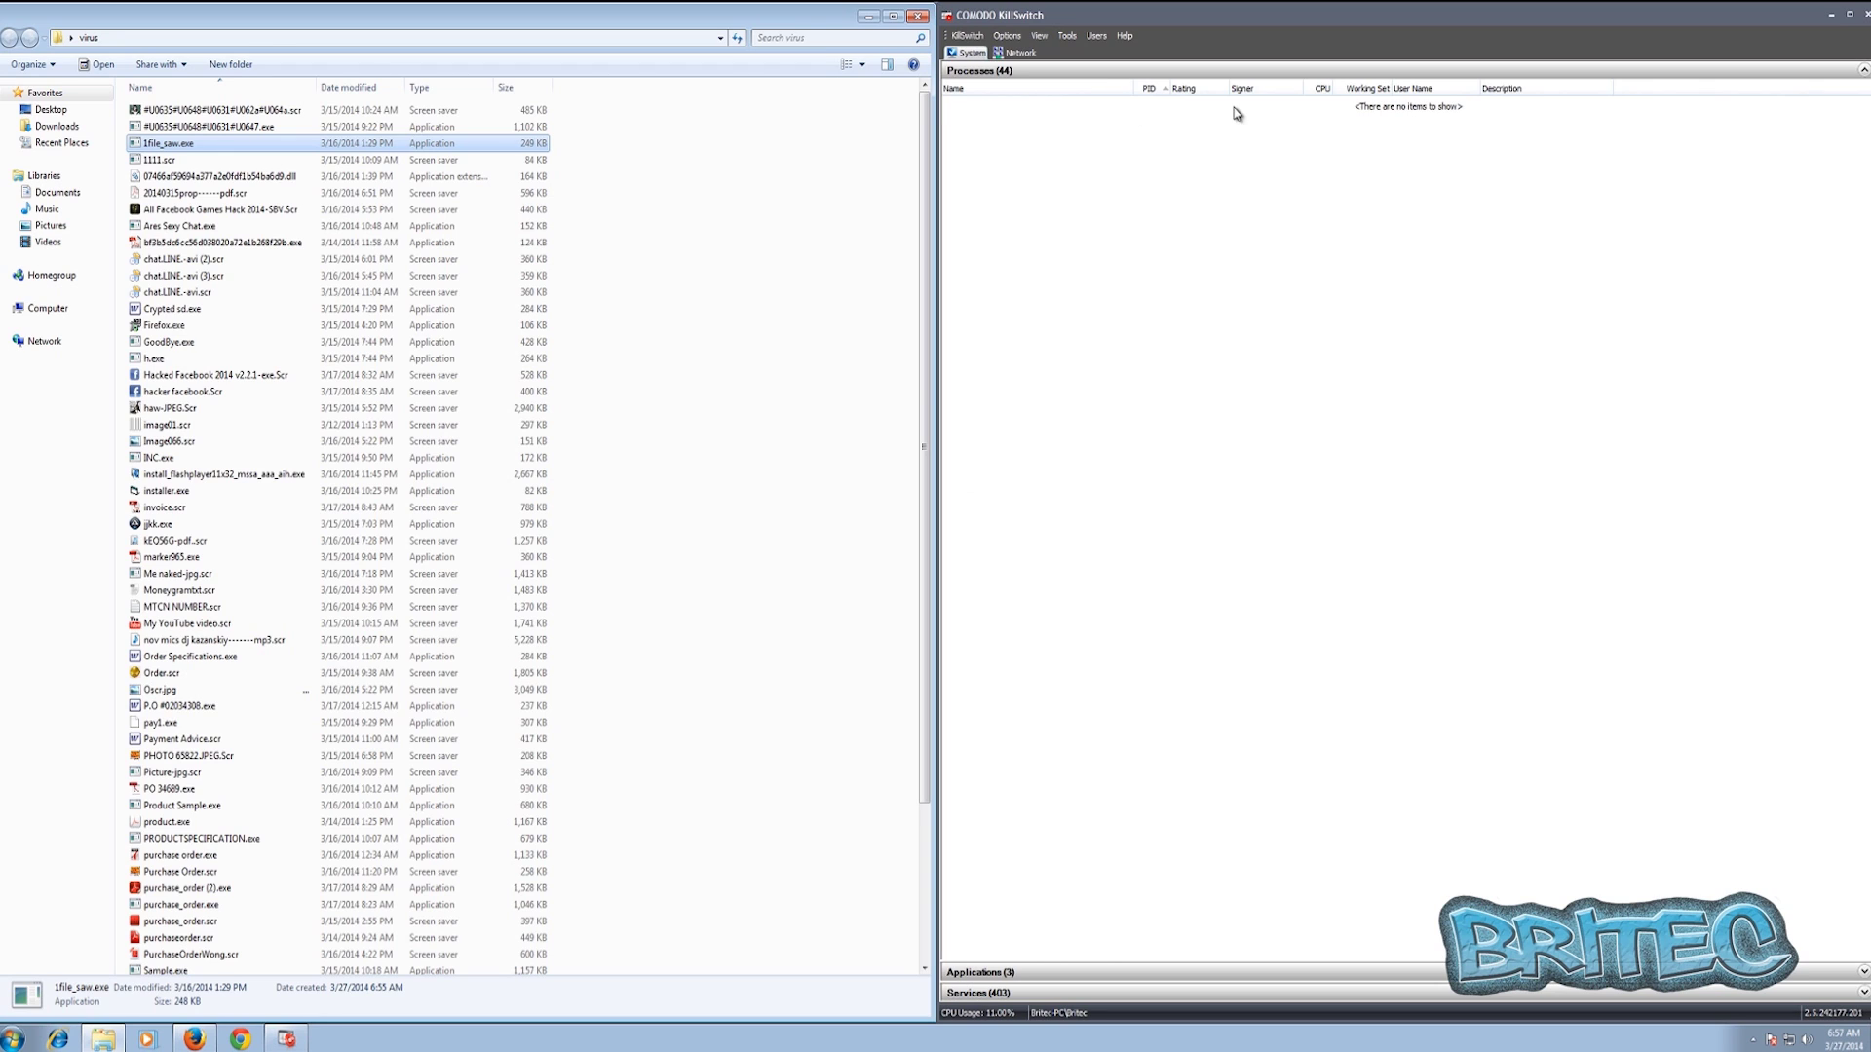
- Run 1111.scr and Ares Sexy Chat.exe, blocking the process and dismissing their crash errors
double_click(159, 161)
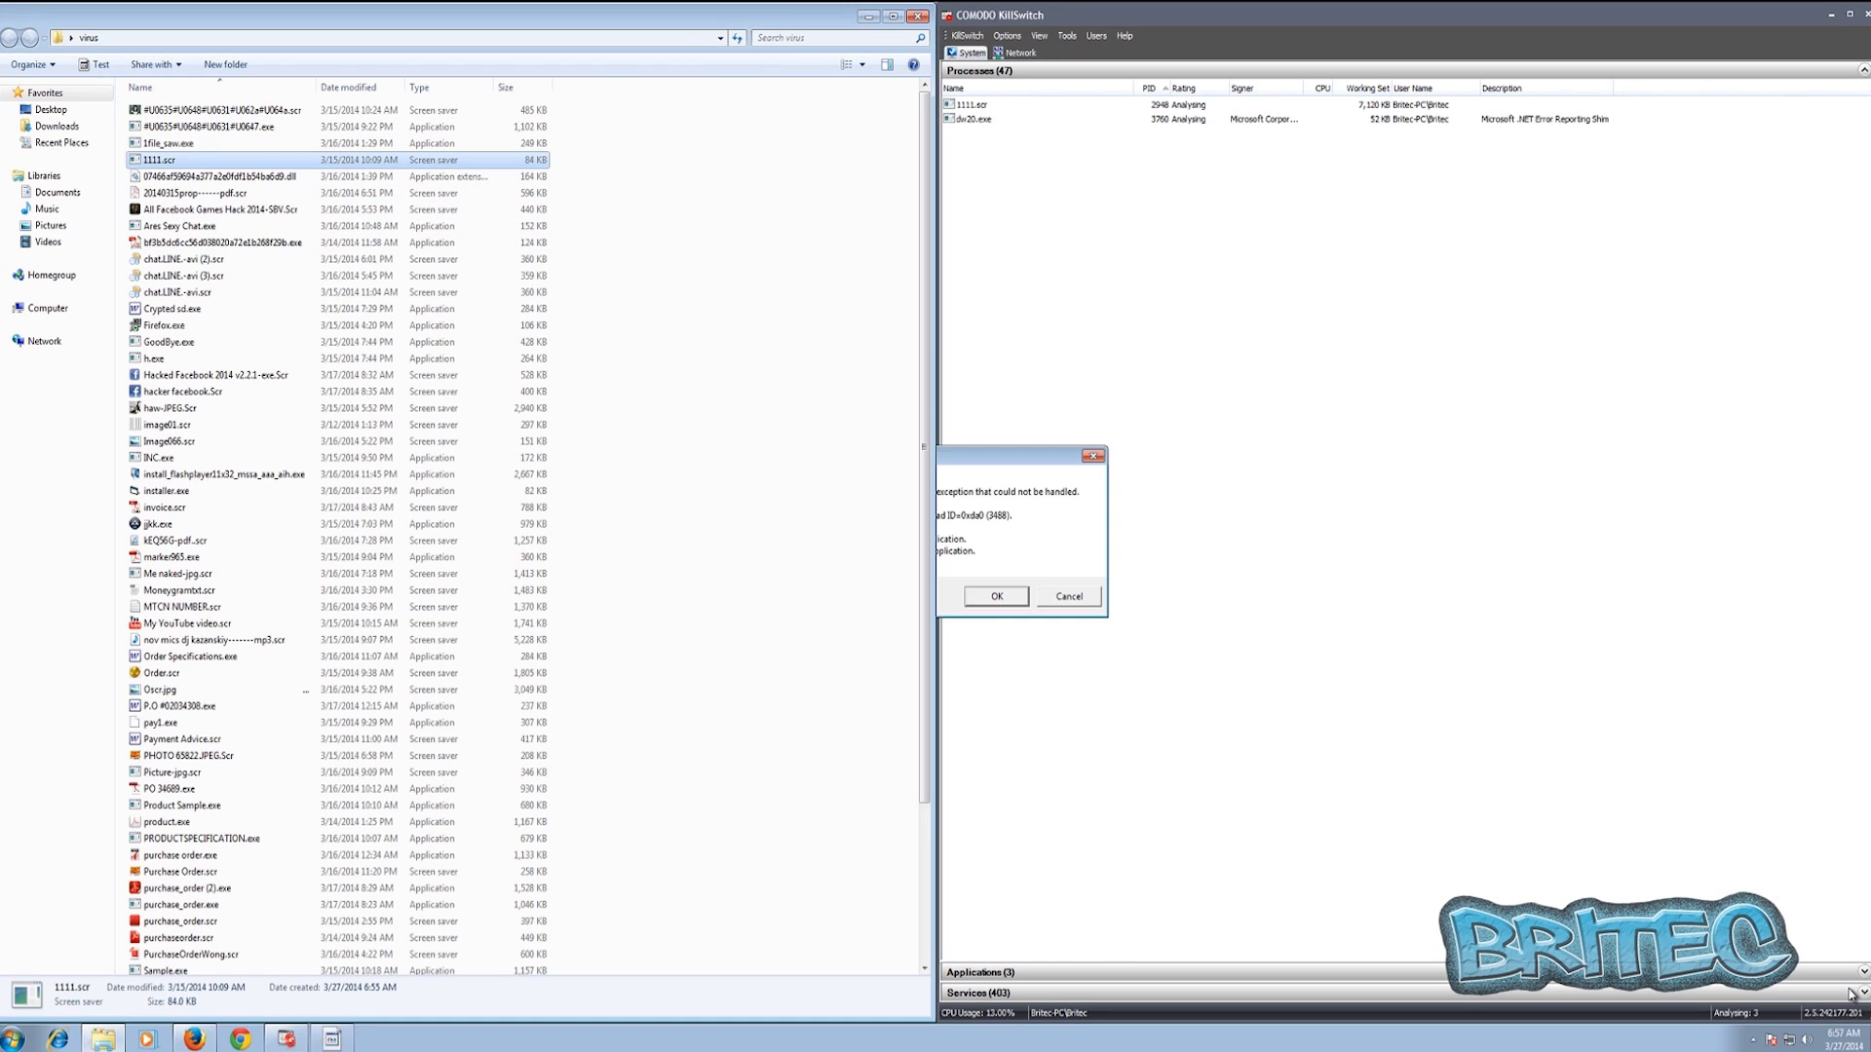
left_click(997, 596)
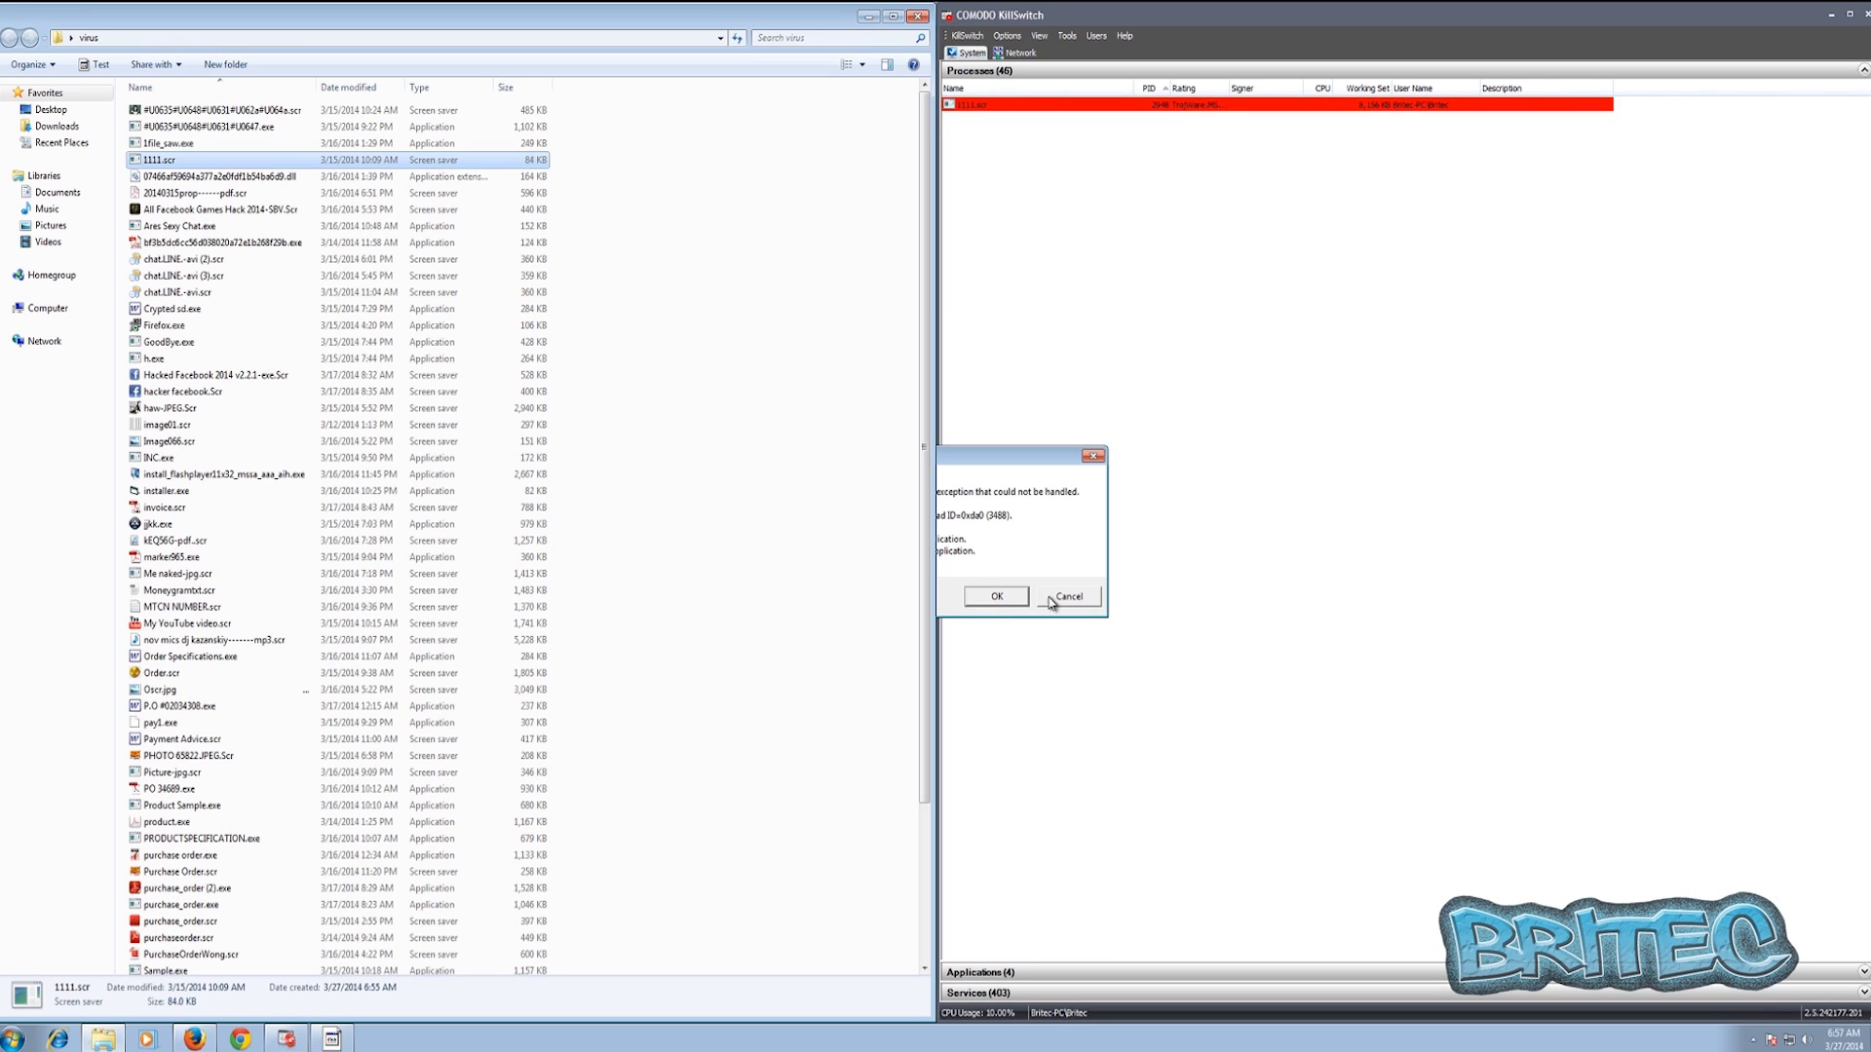
left_click(1066, 602)
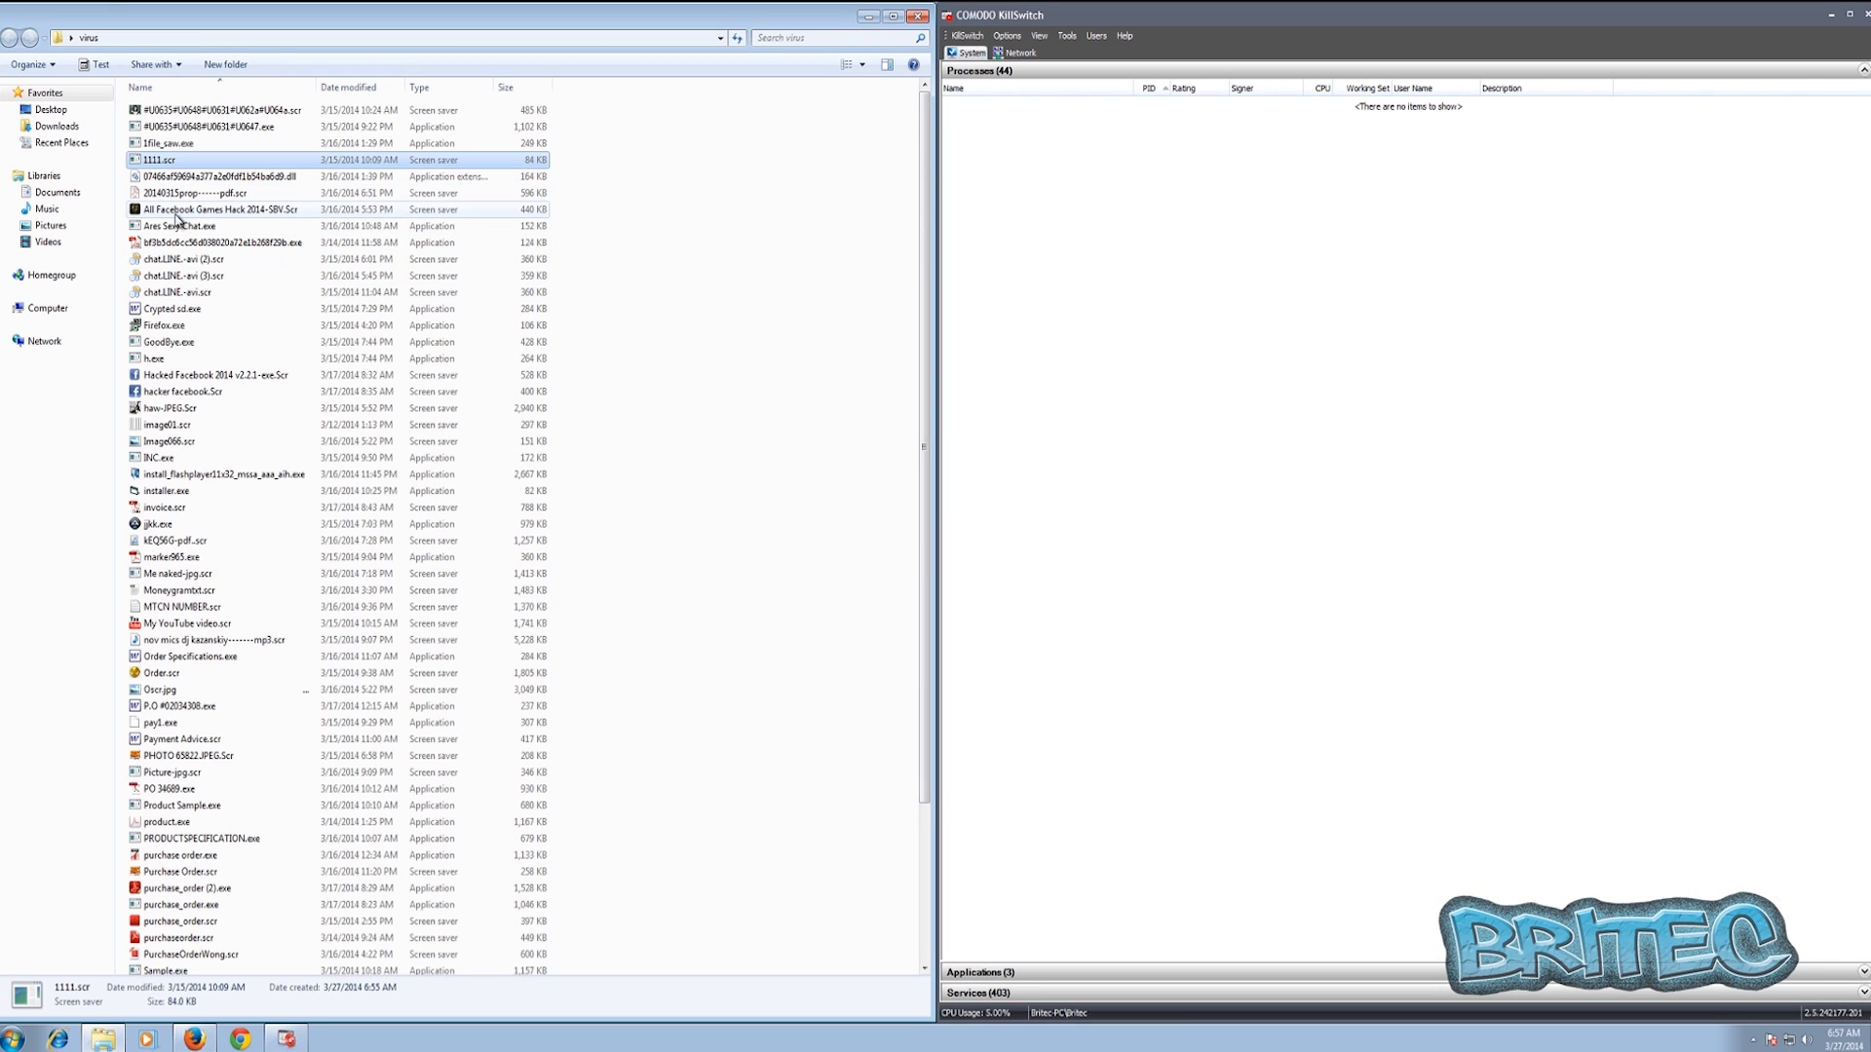
mouse_move(174, 237)
double_click(167, 230)
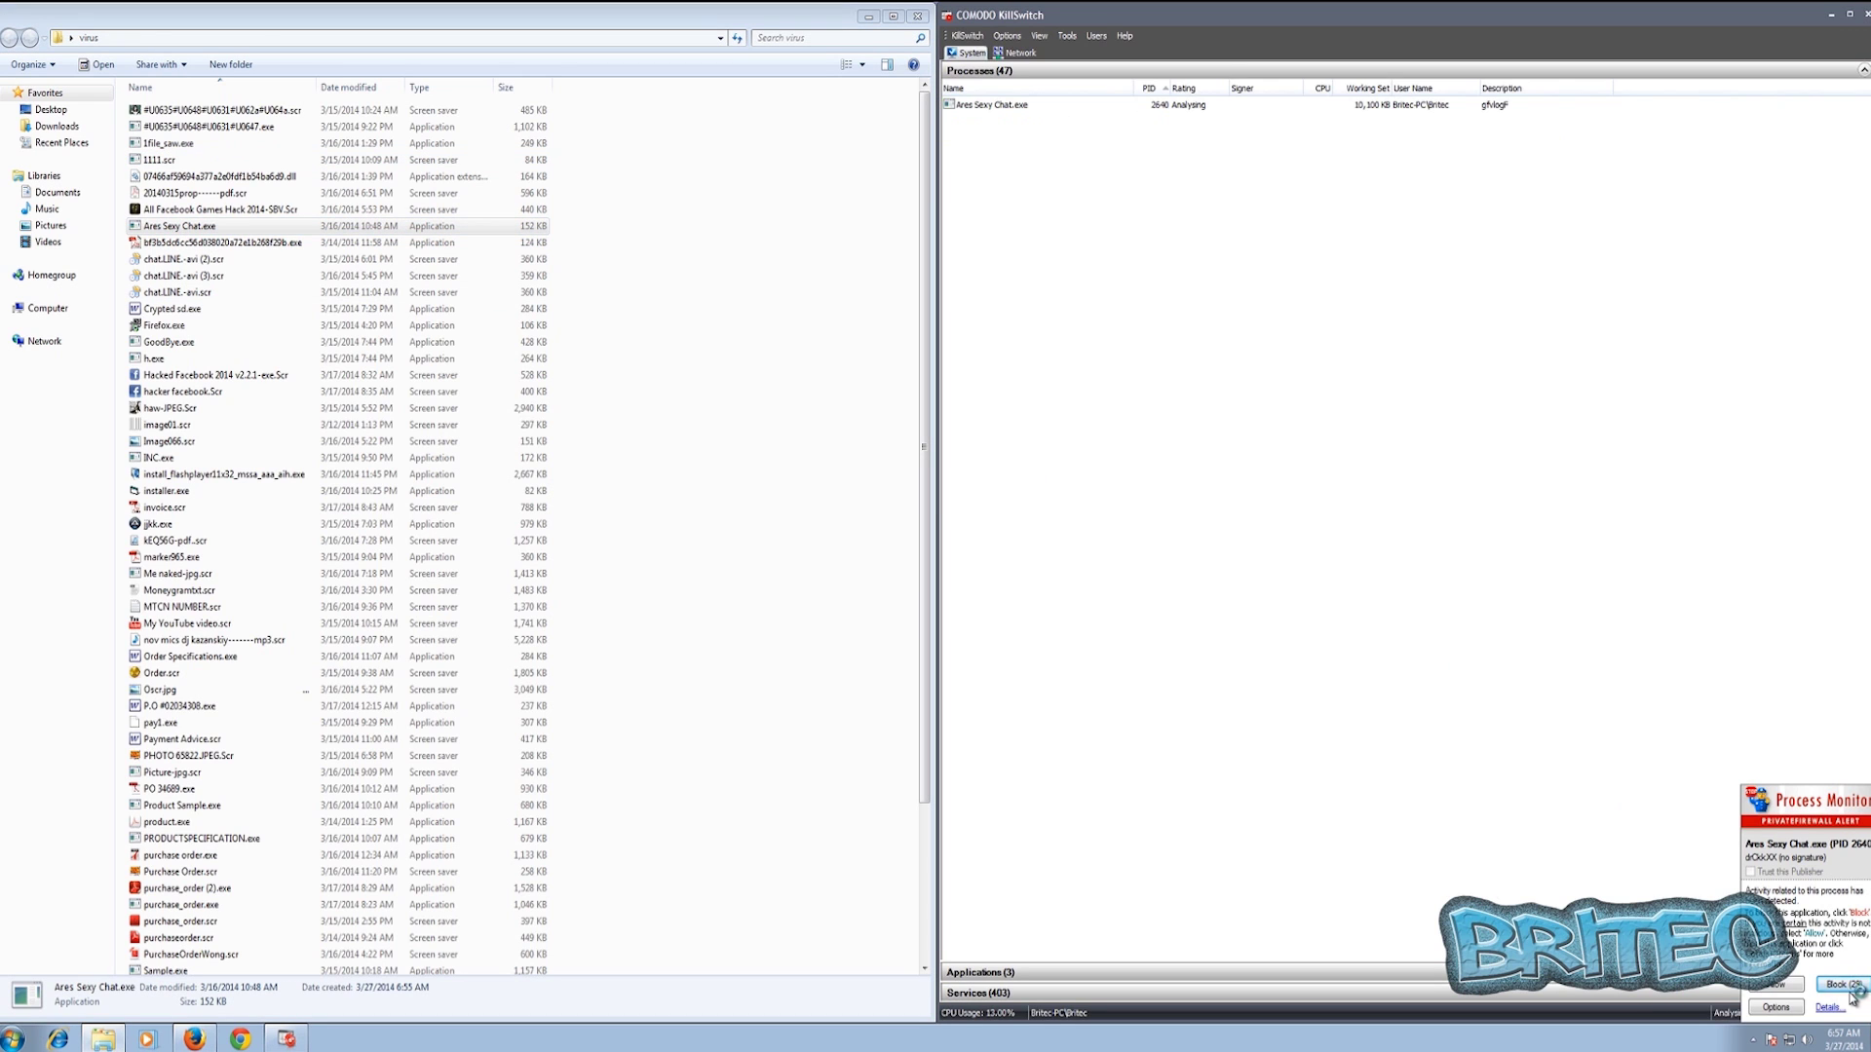
left_click(1832, 986)
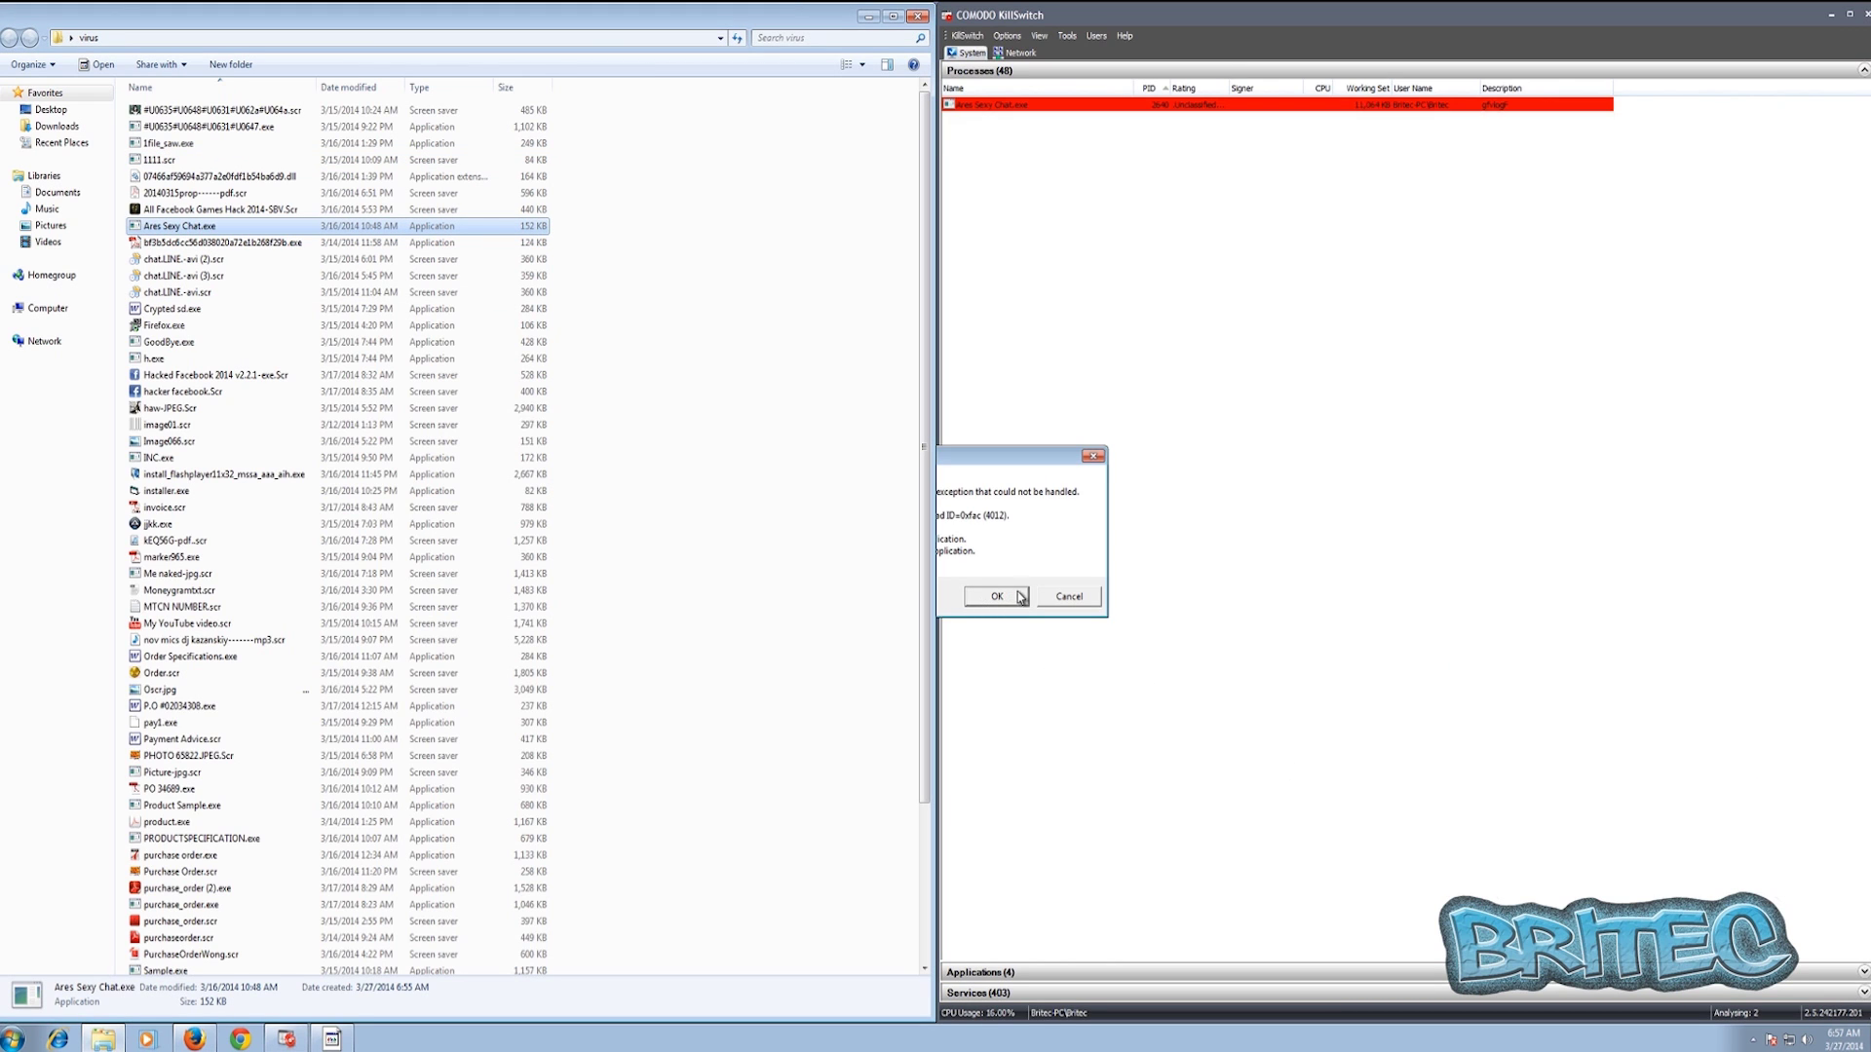
left_click(1052, 596)
left_click(1054, 597)
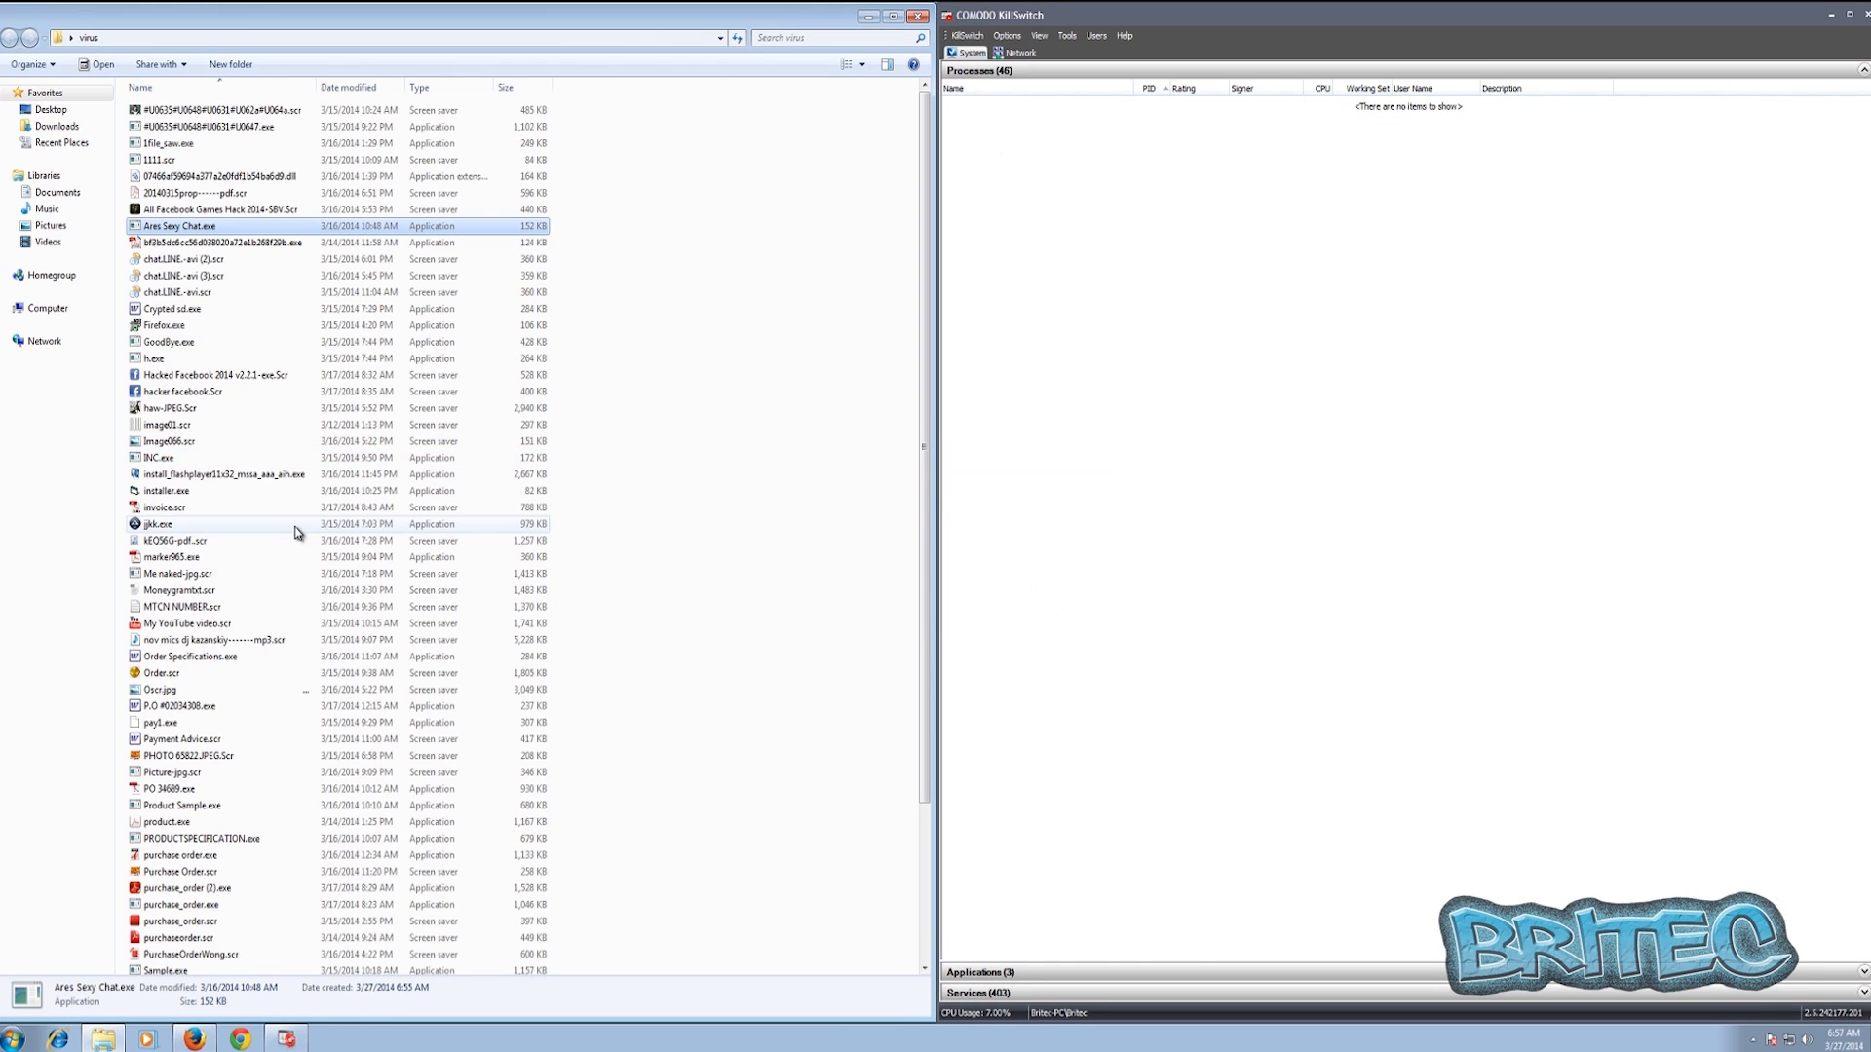
- Run Hacked Facebook 2014 and haw-JPEG.Scr, blocking each process
double_click(200, 376)
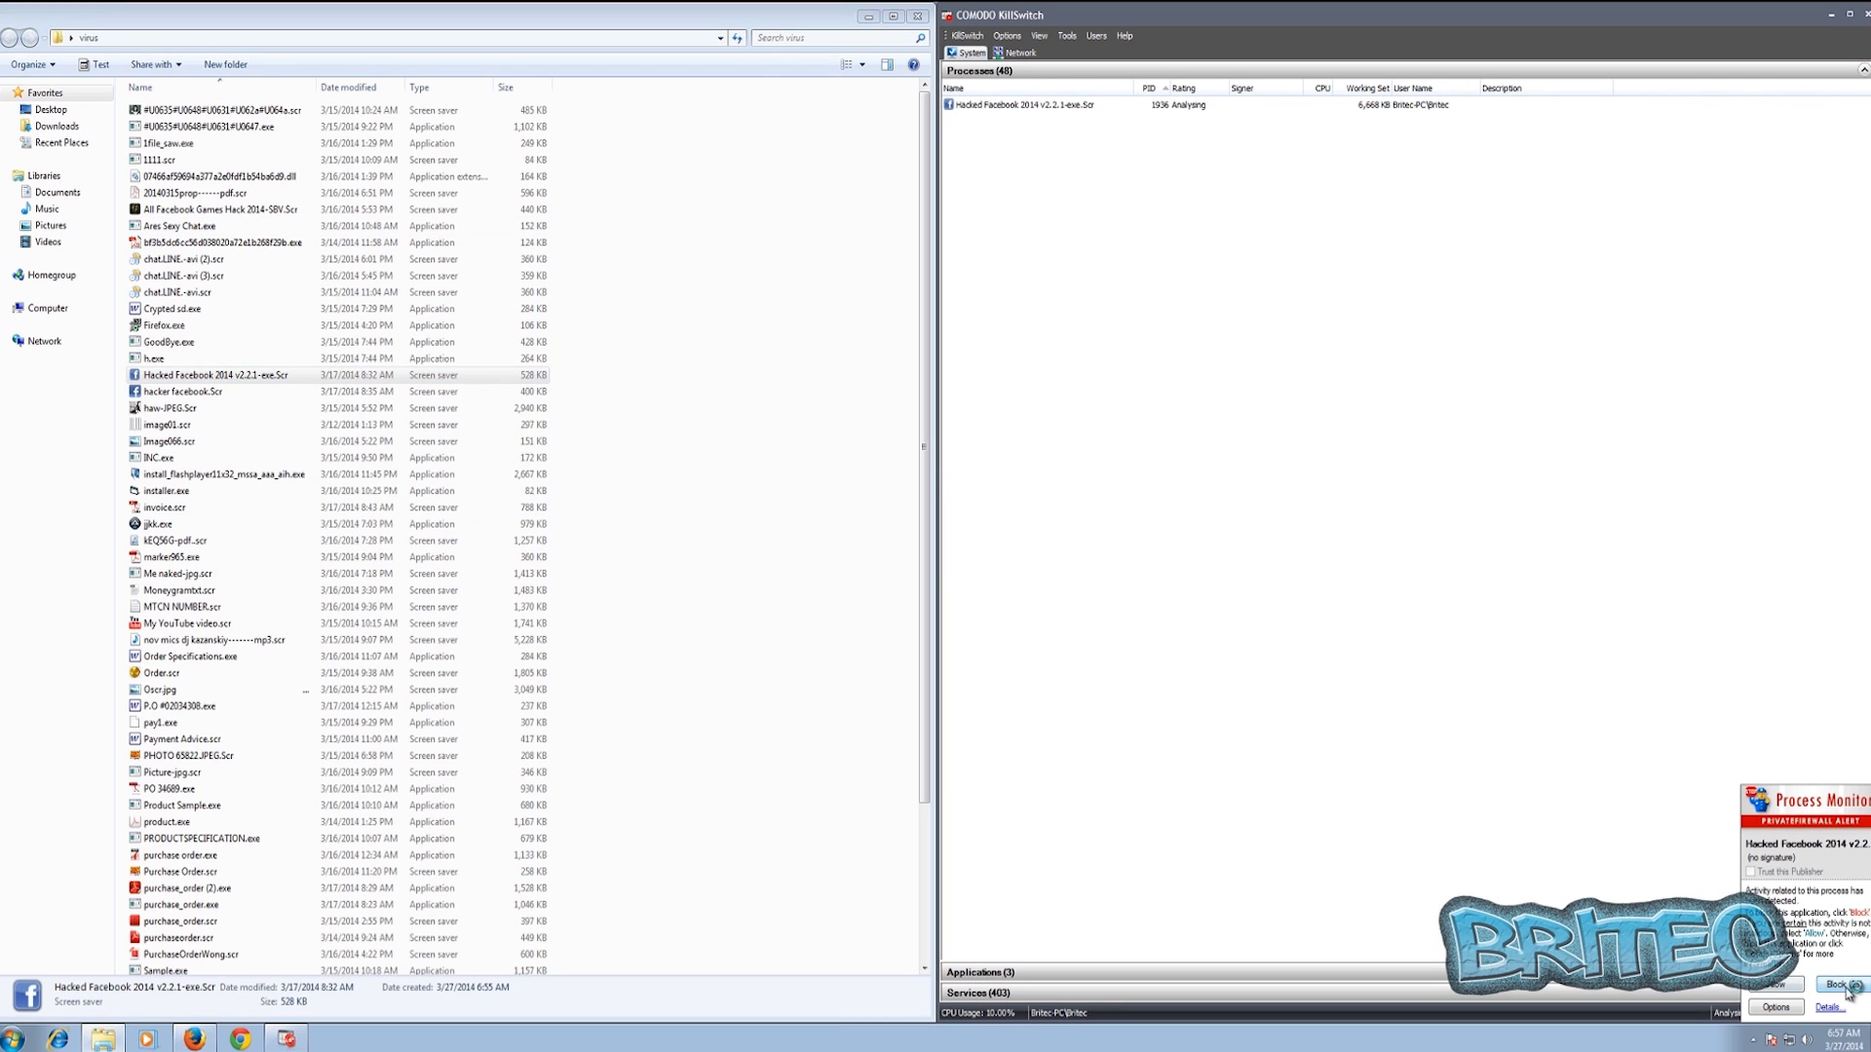
left_click(1842, 985)
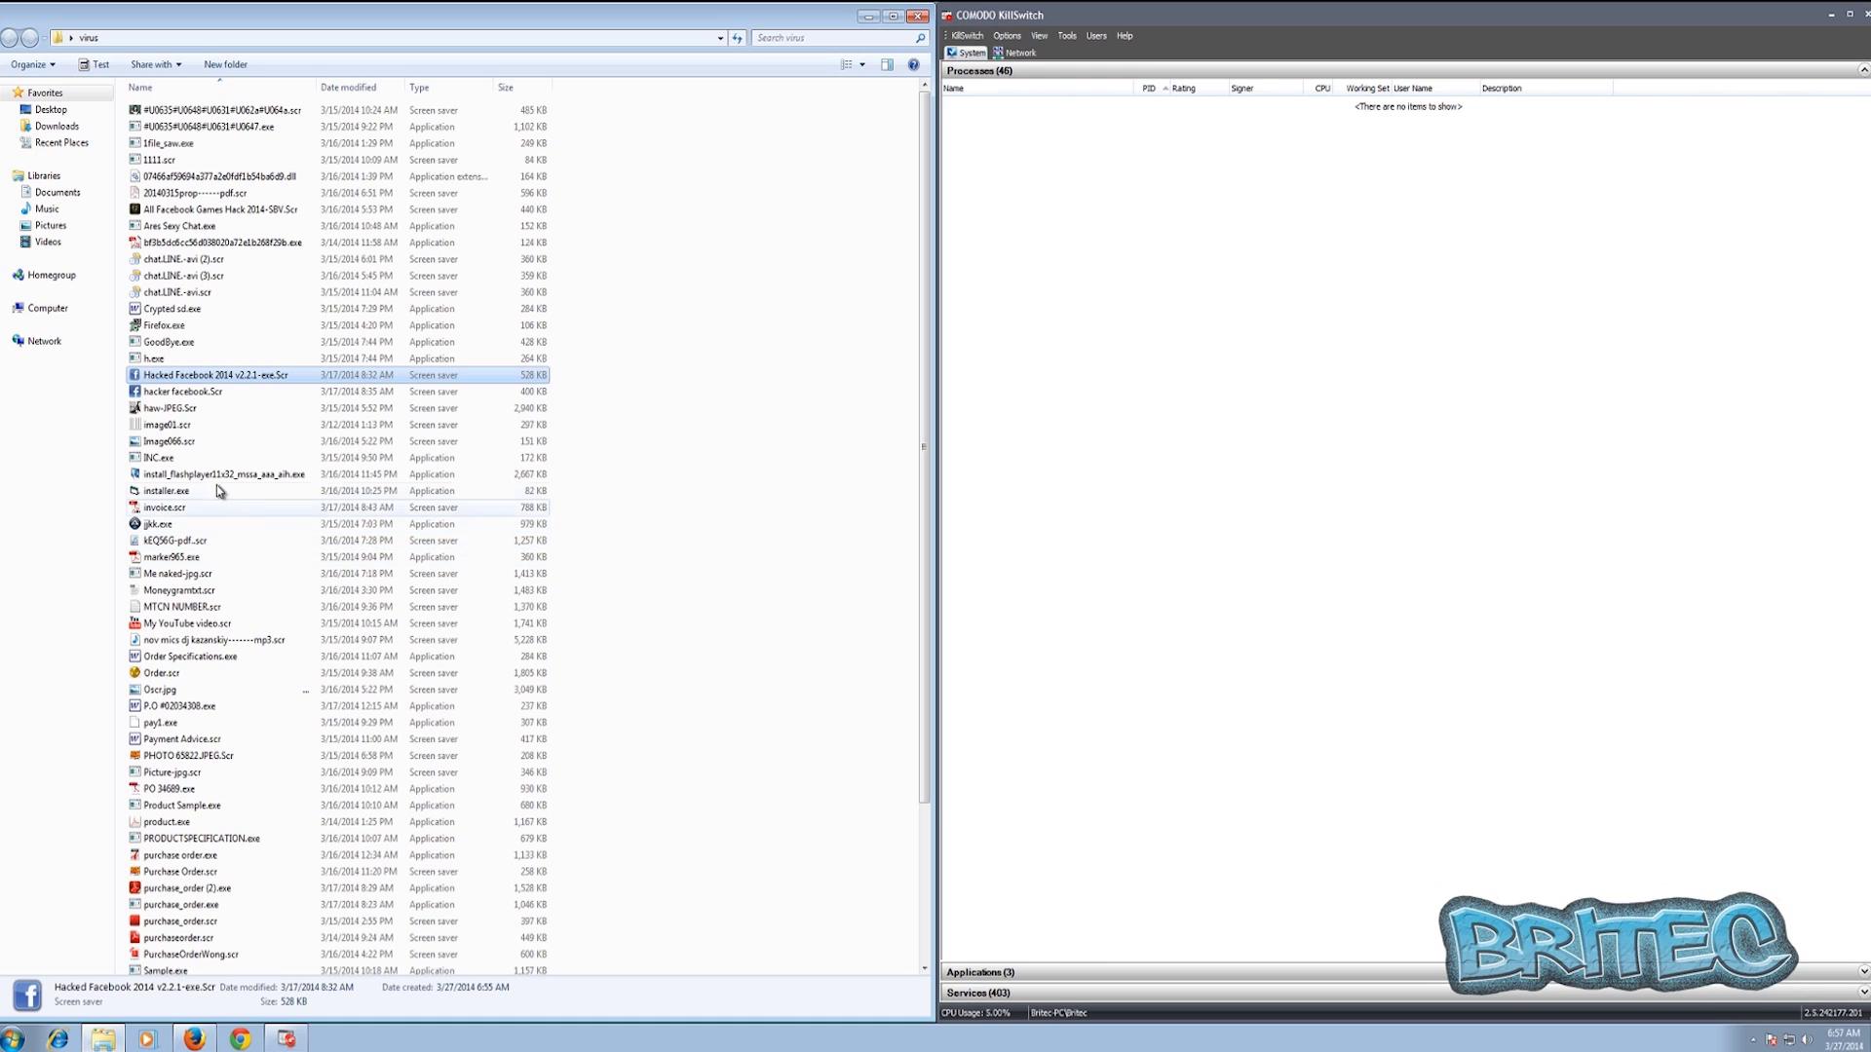
double_click(192, 406)
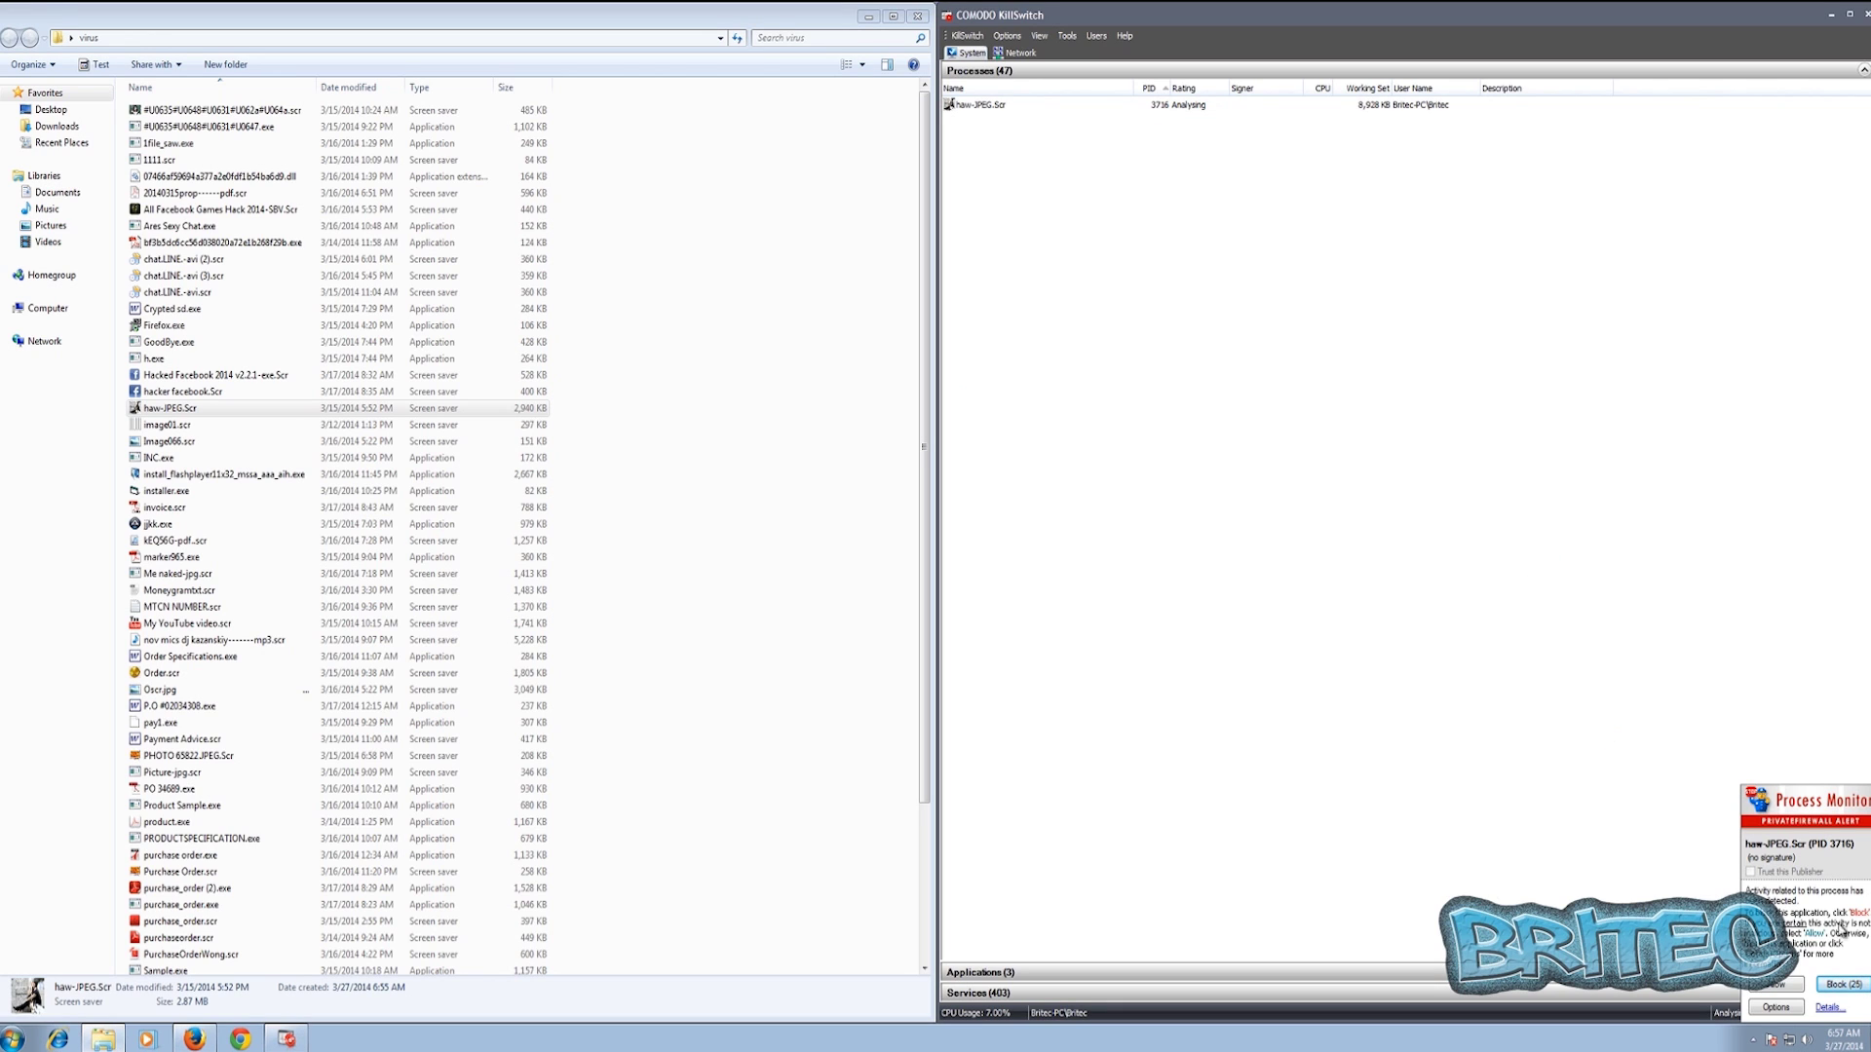
left_click(1846, 984)
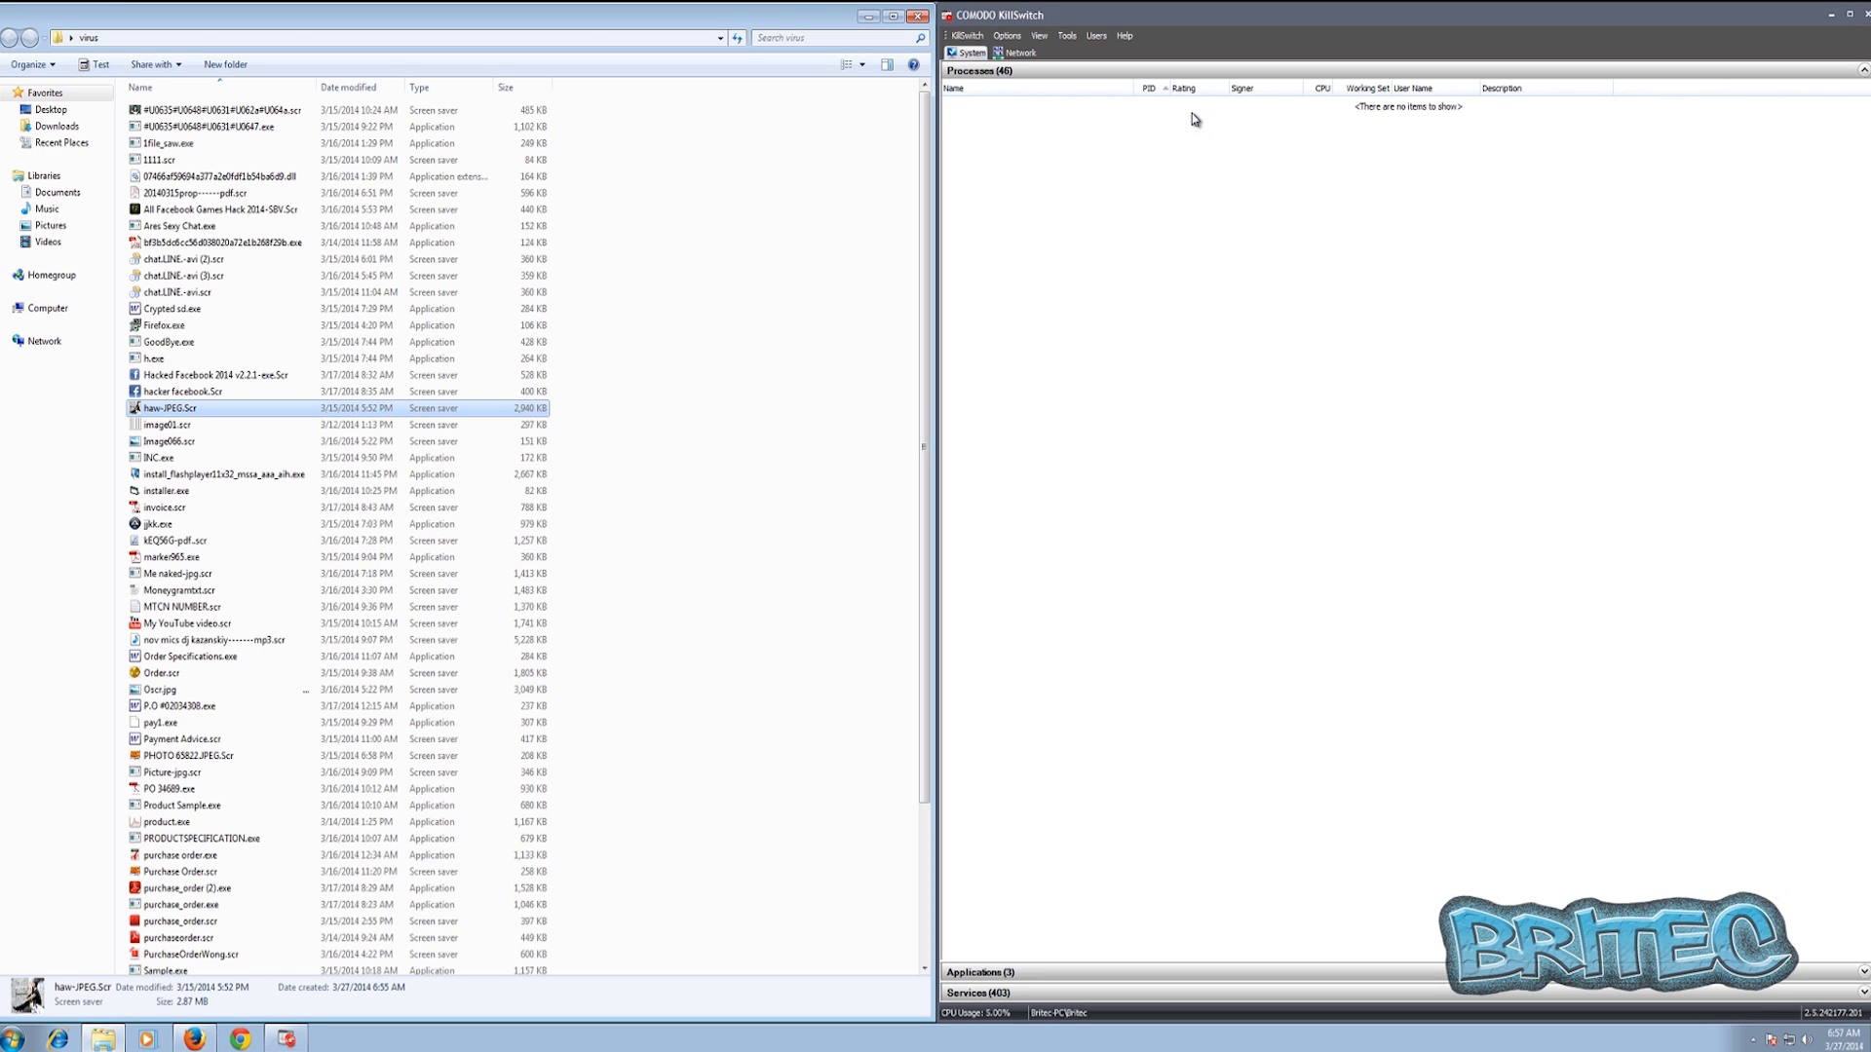
- Run and block installer.exe and invoice.scr, dismiss the compatibility warning, then launch Me naked-jpg.scr
double_click(184, 493)
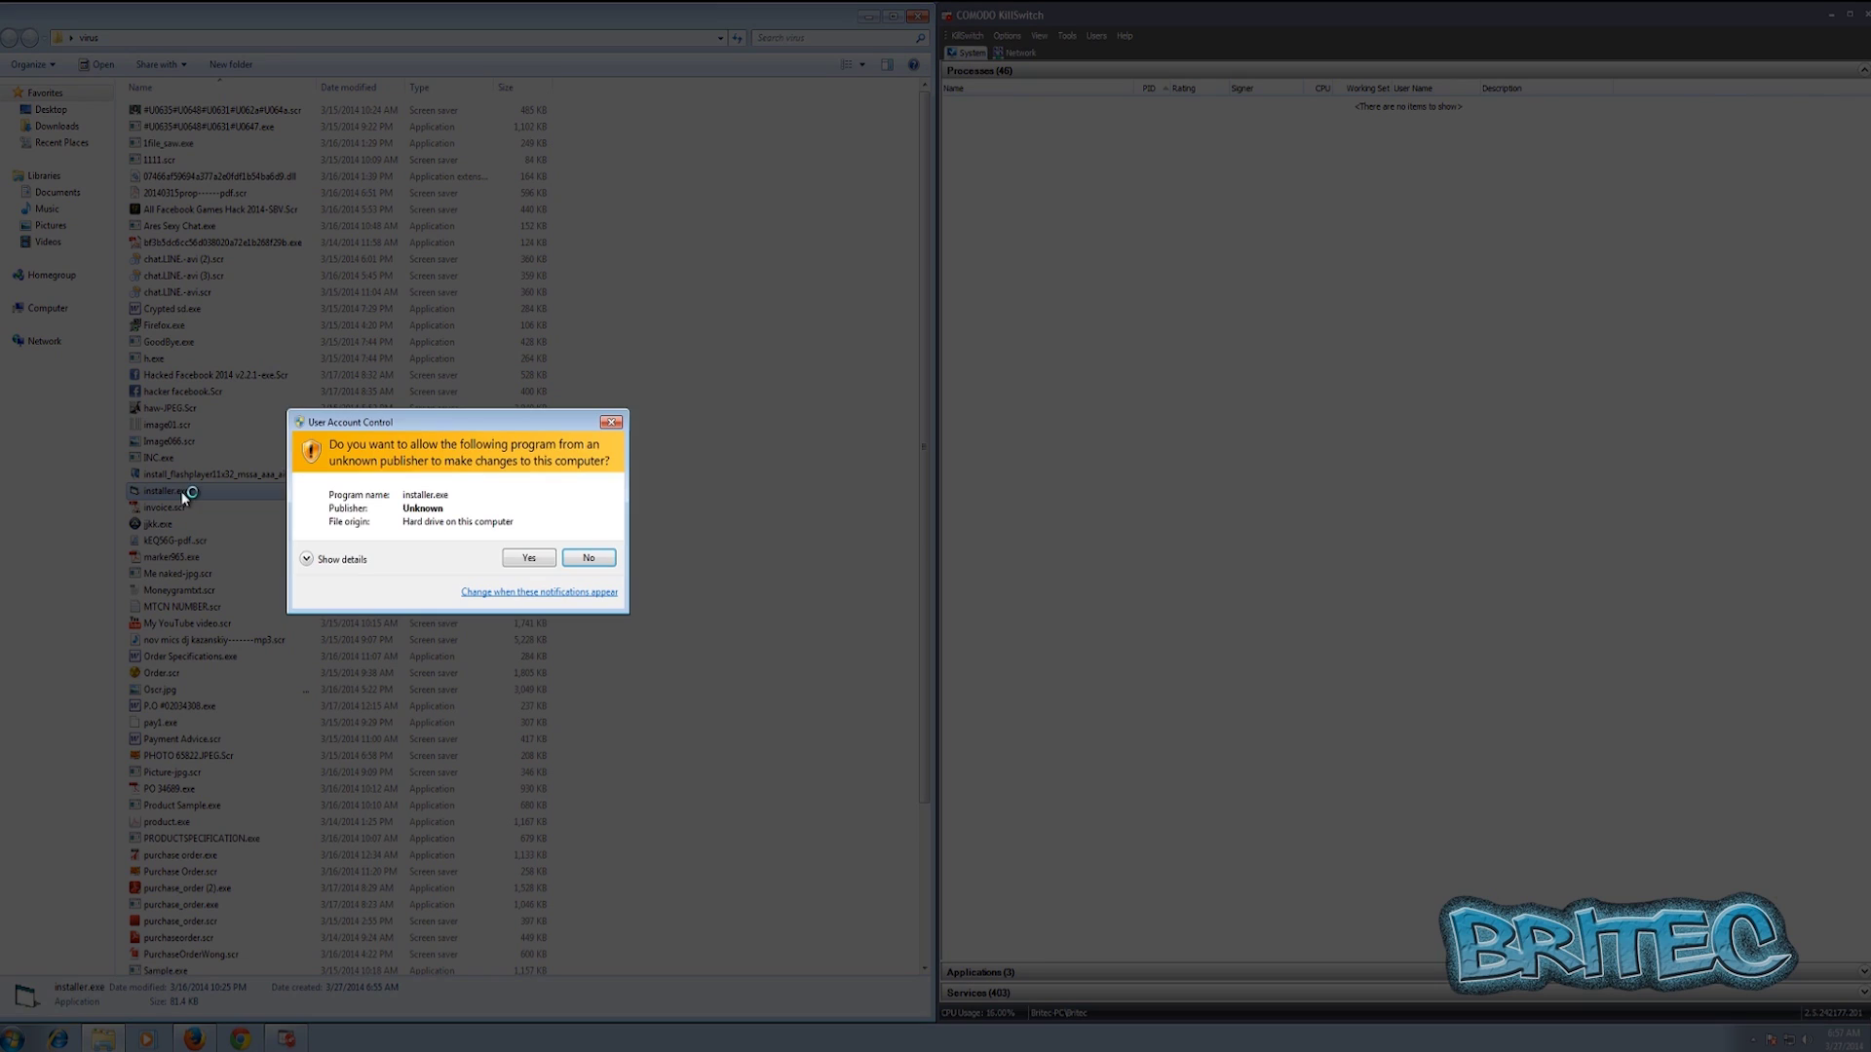
left_click(526, 558)
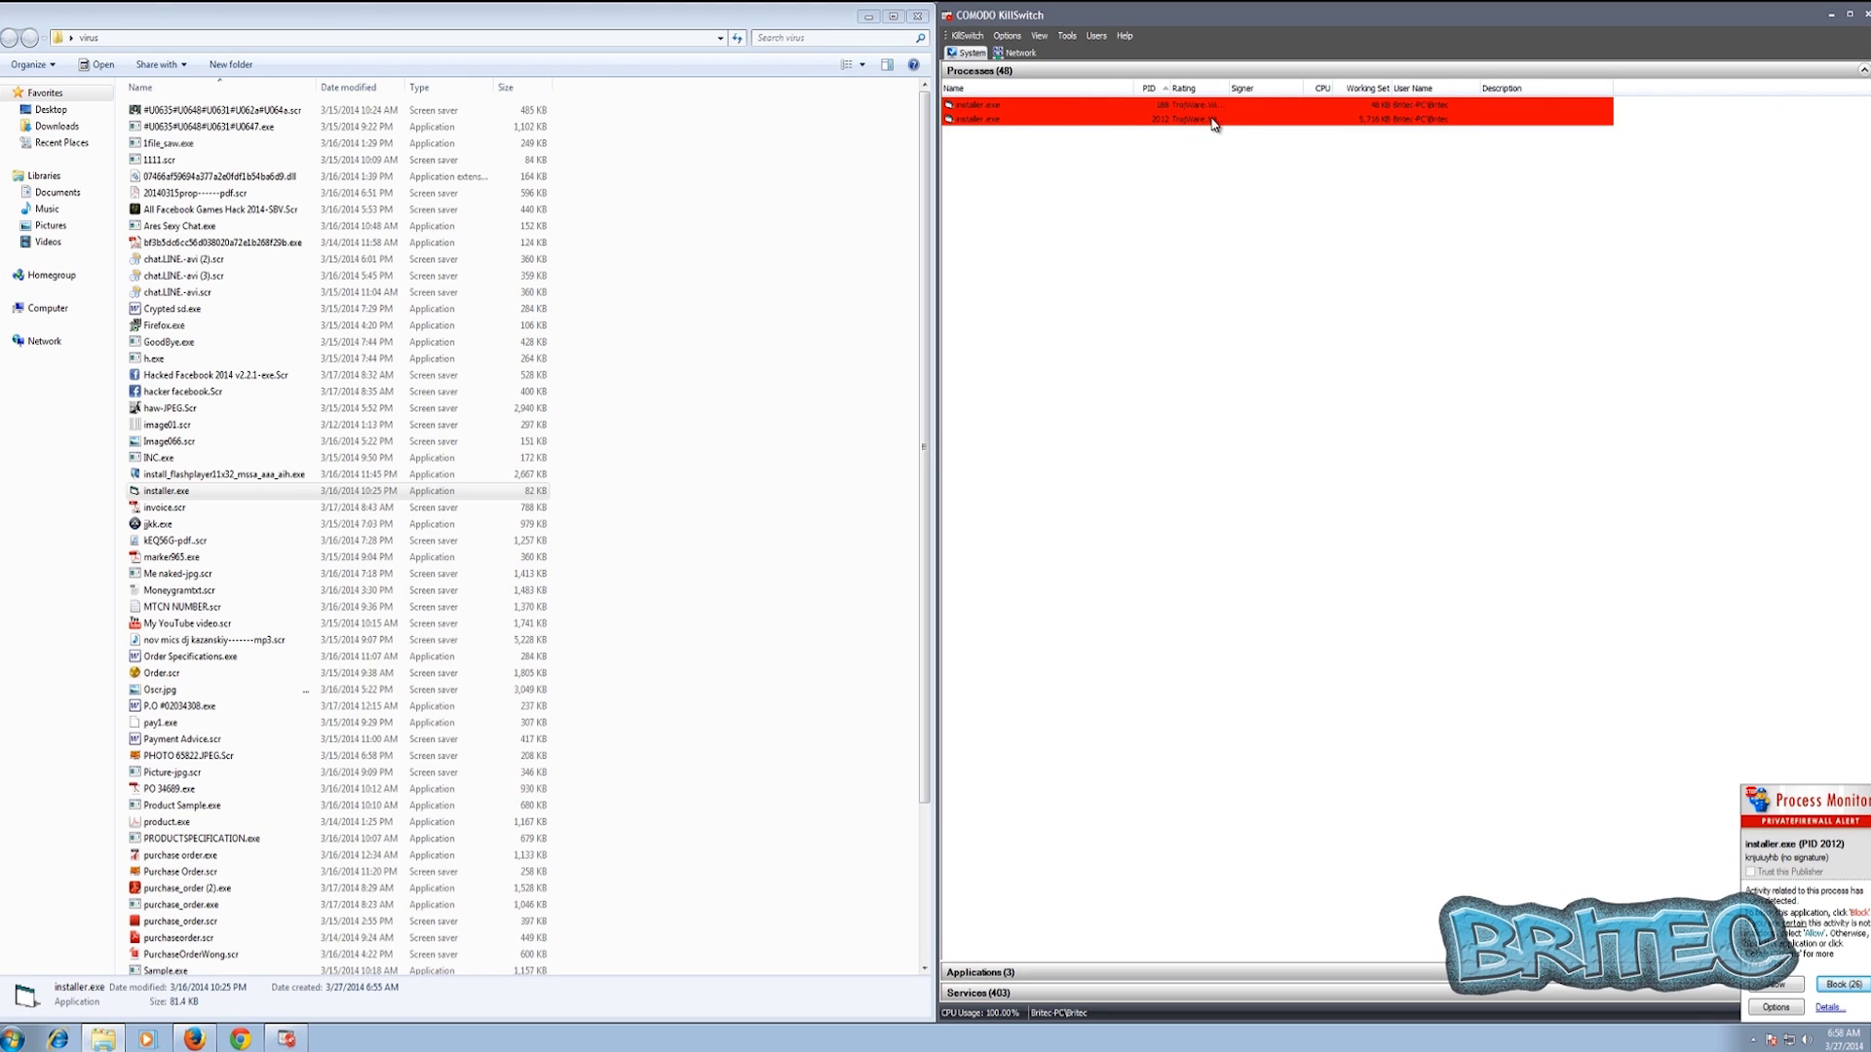
left_click(1842, 984)
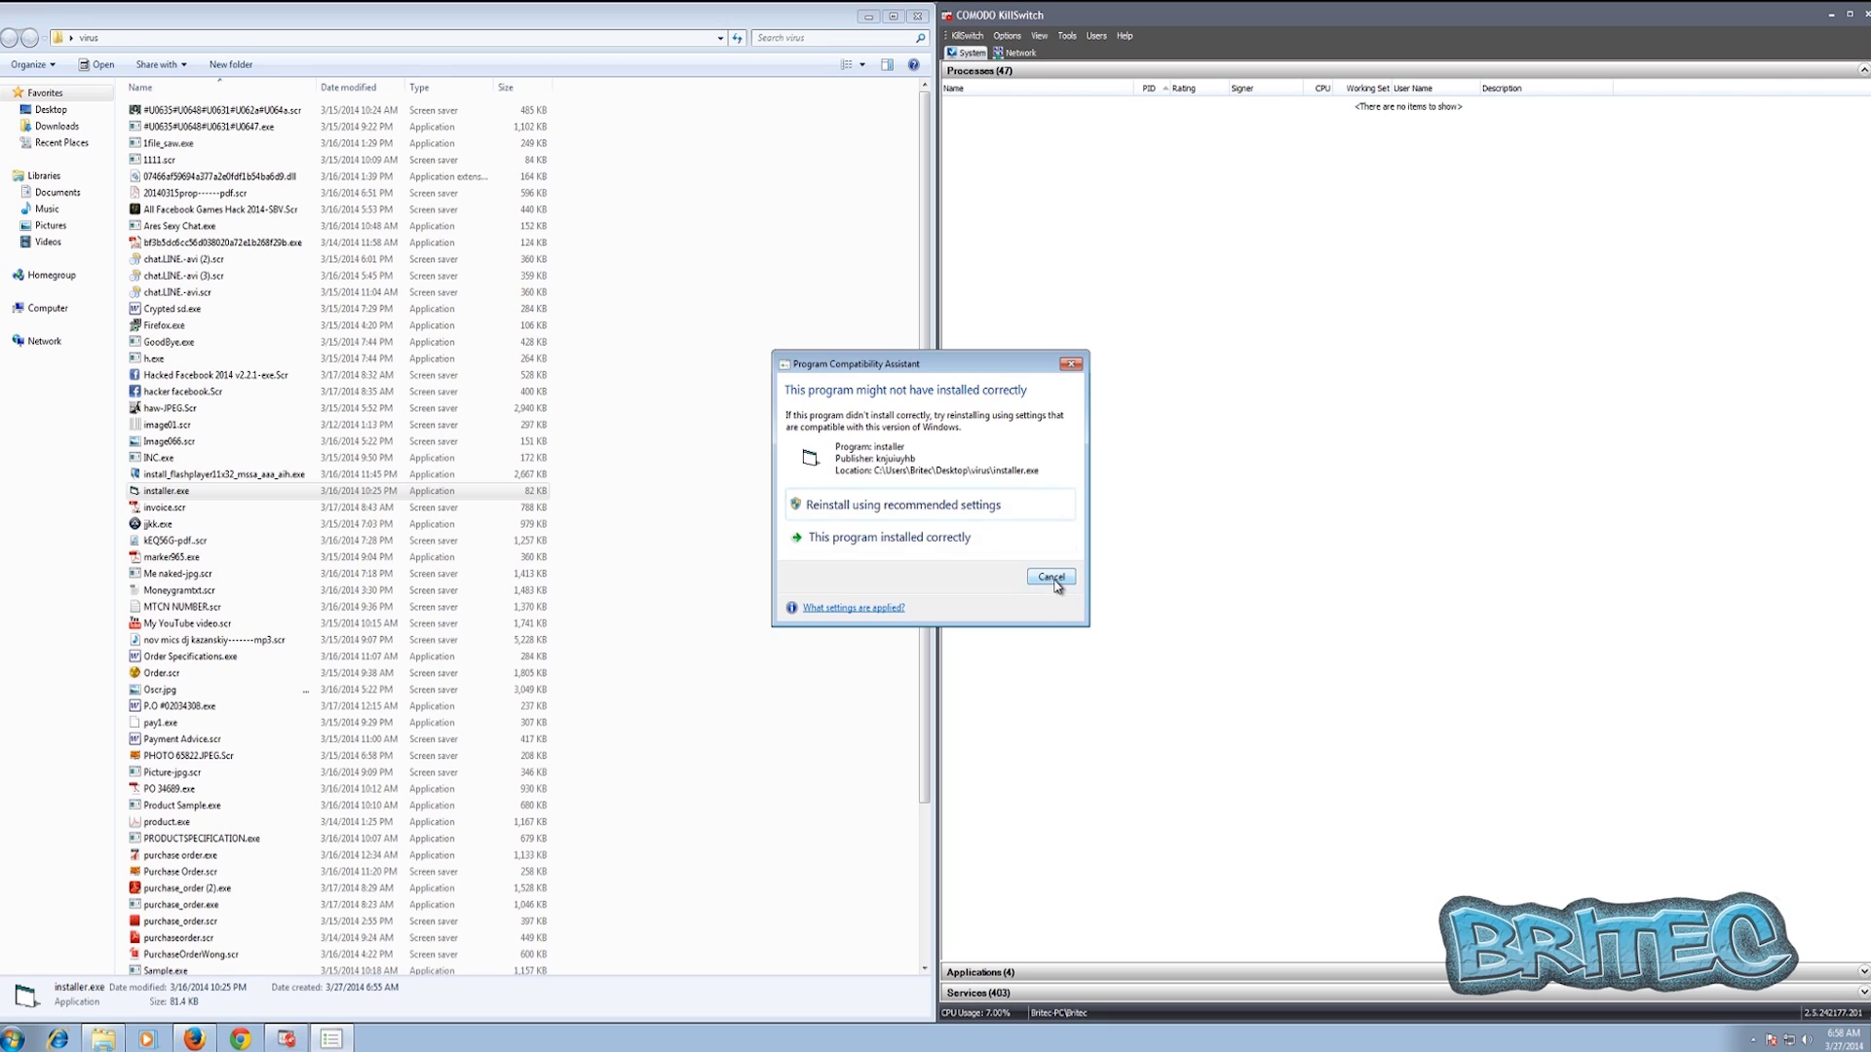
left_click(1052, 578)
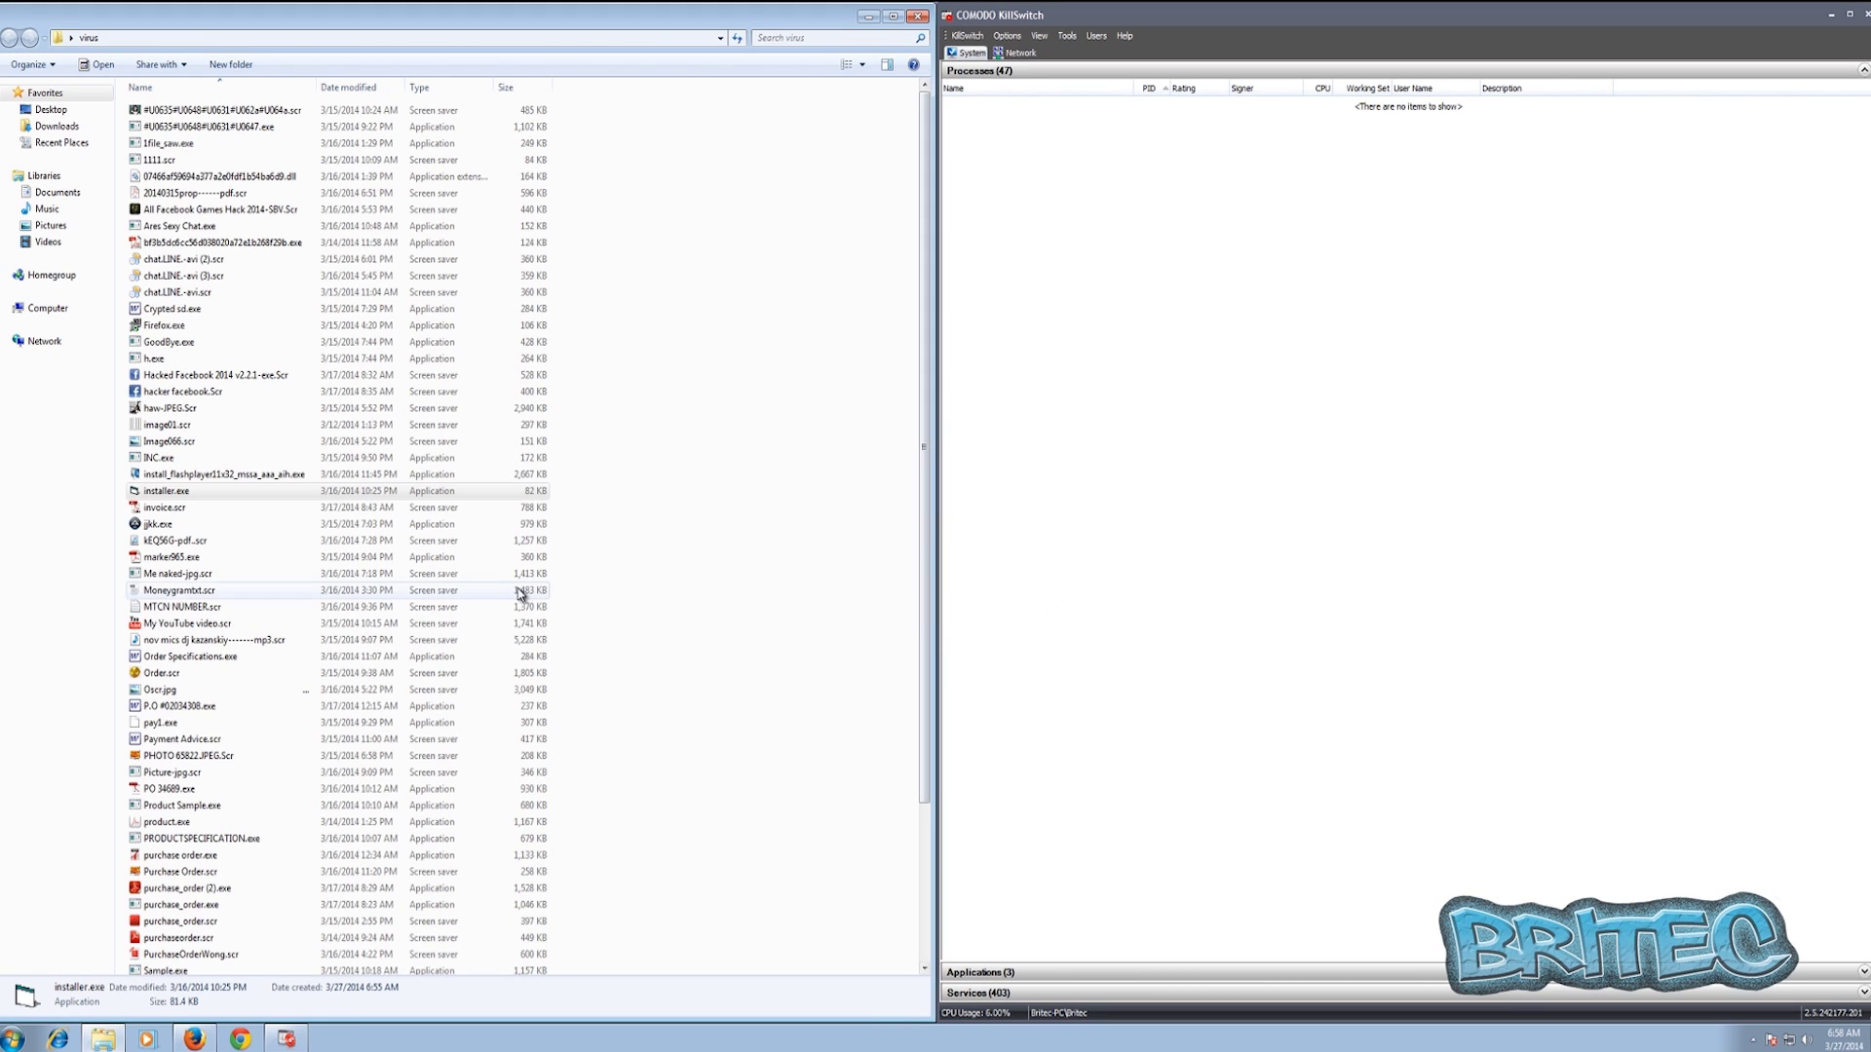
left_click(156, 510)
double_click(156, 509)
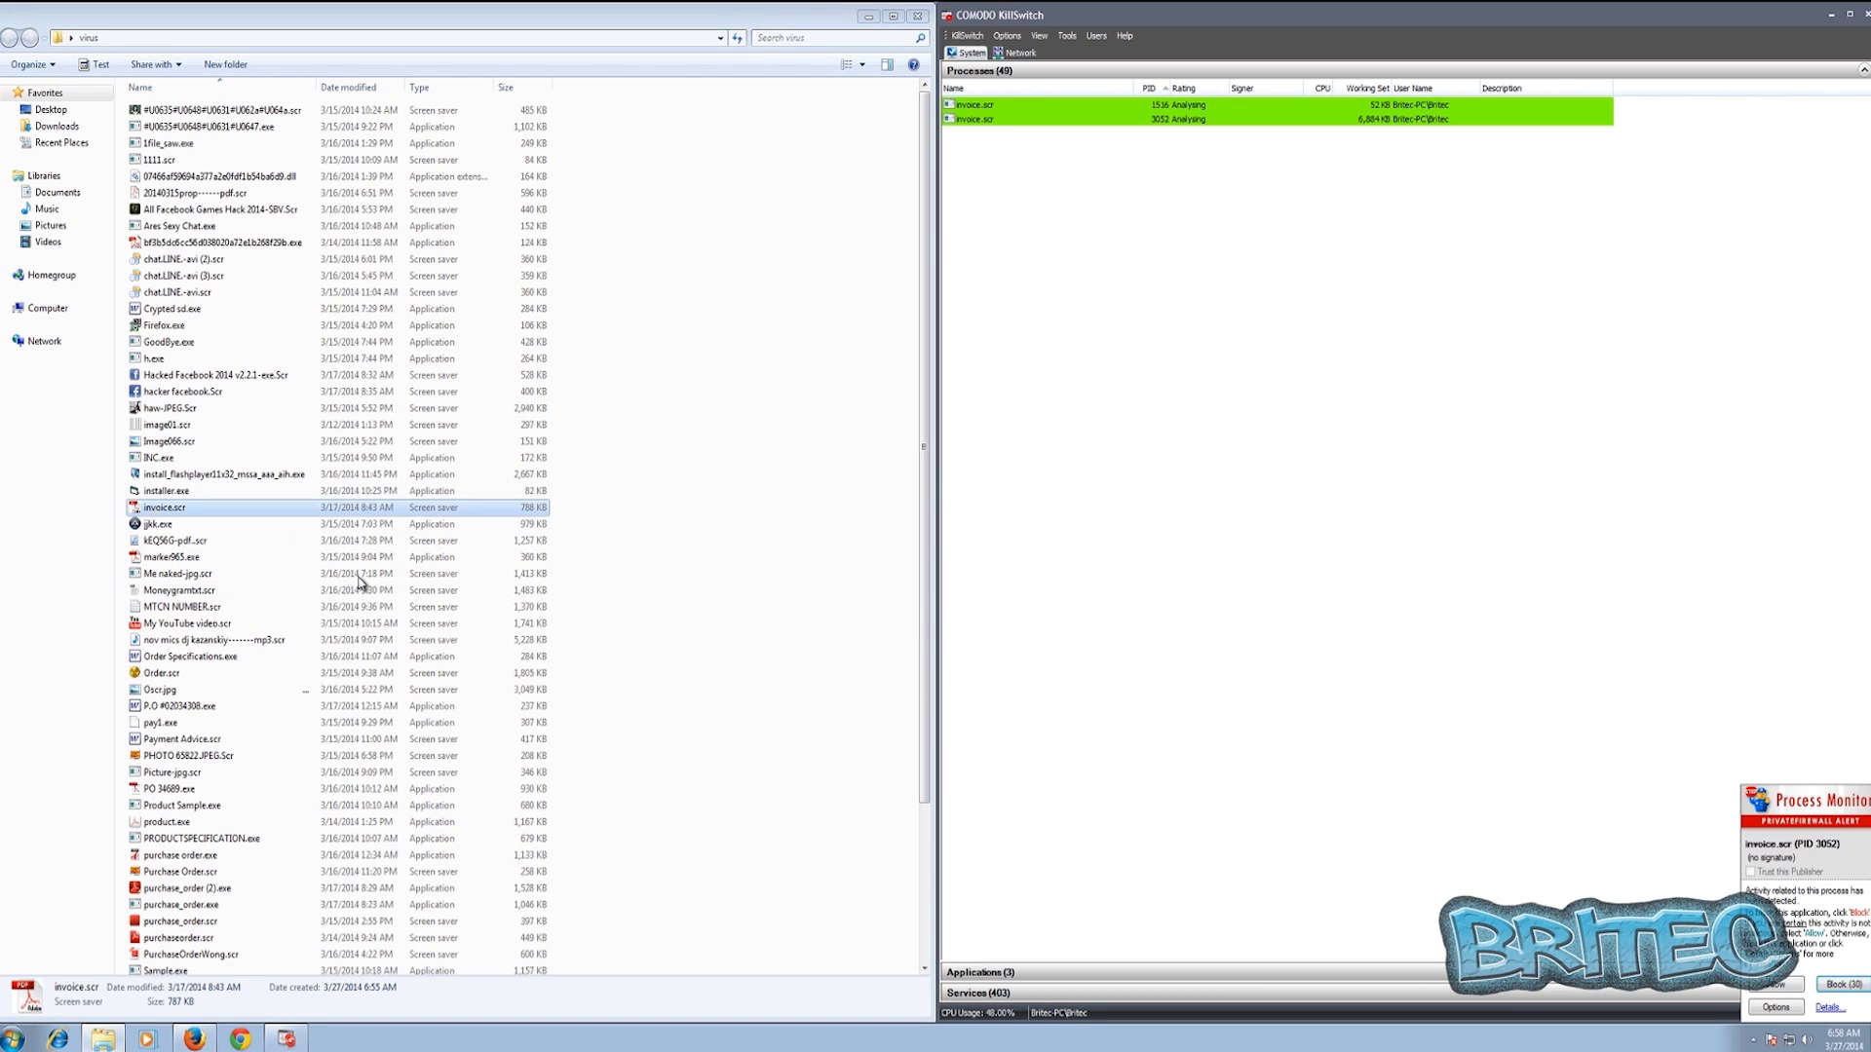
left_click(1855, 988)
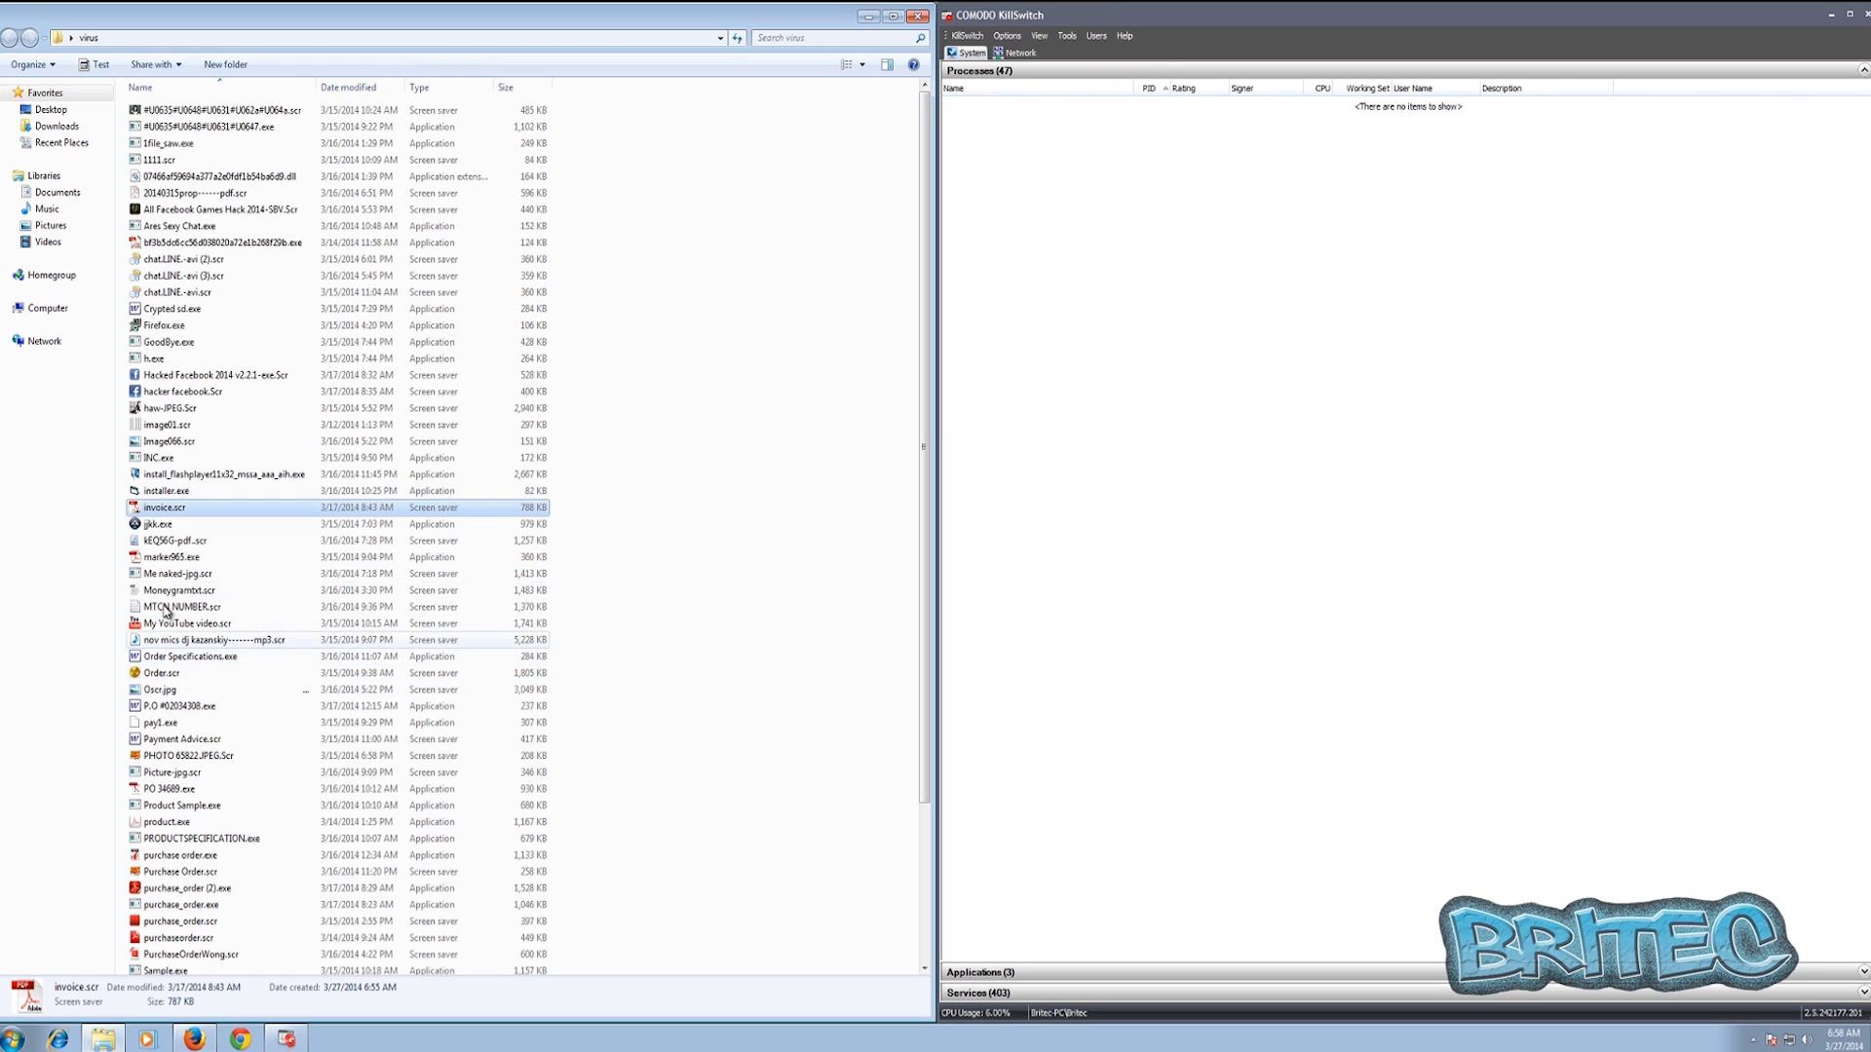
double_click(170, 581)
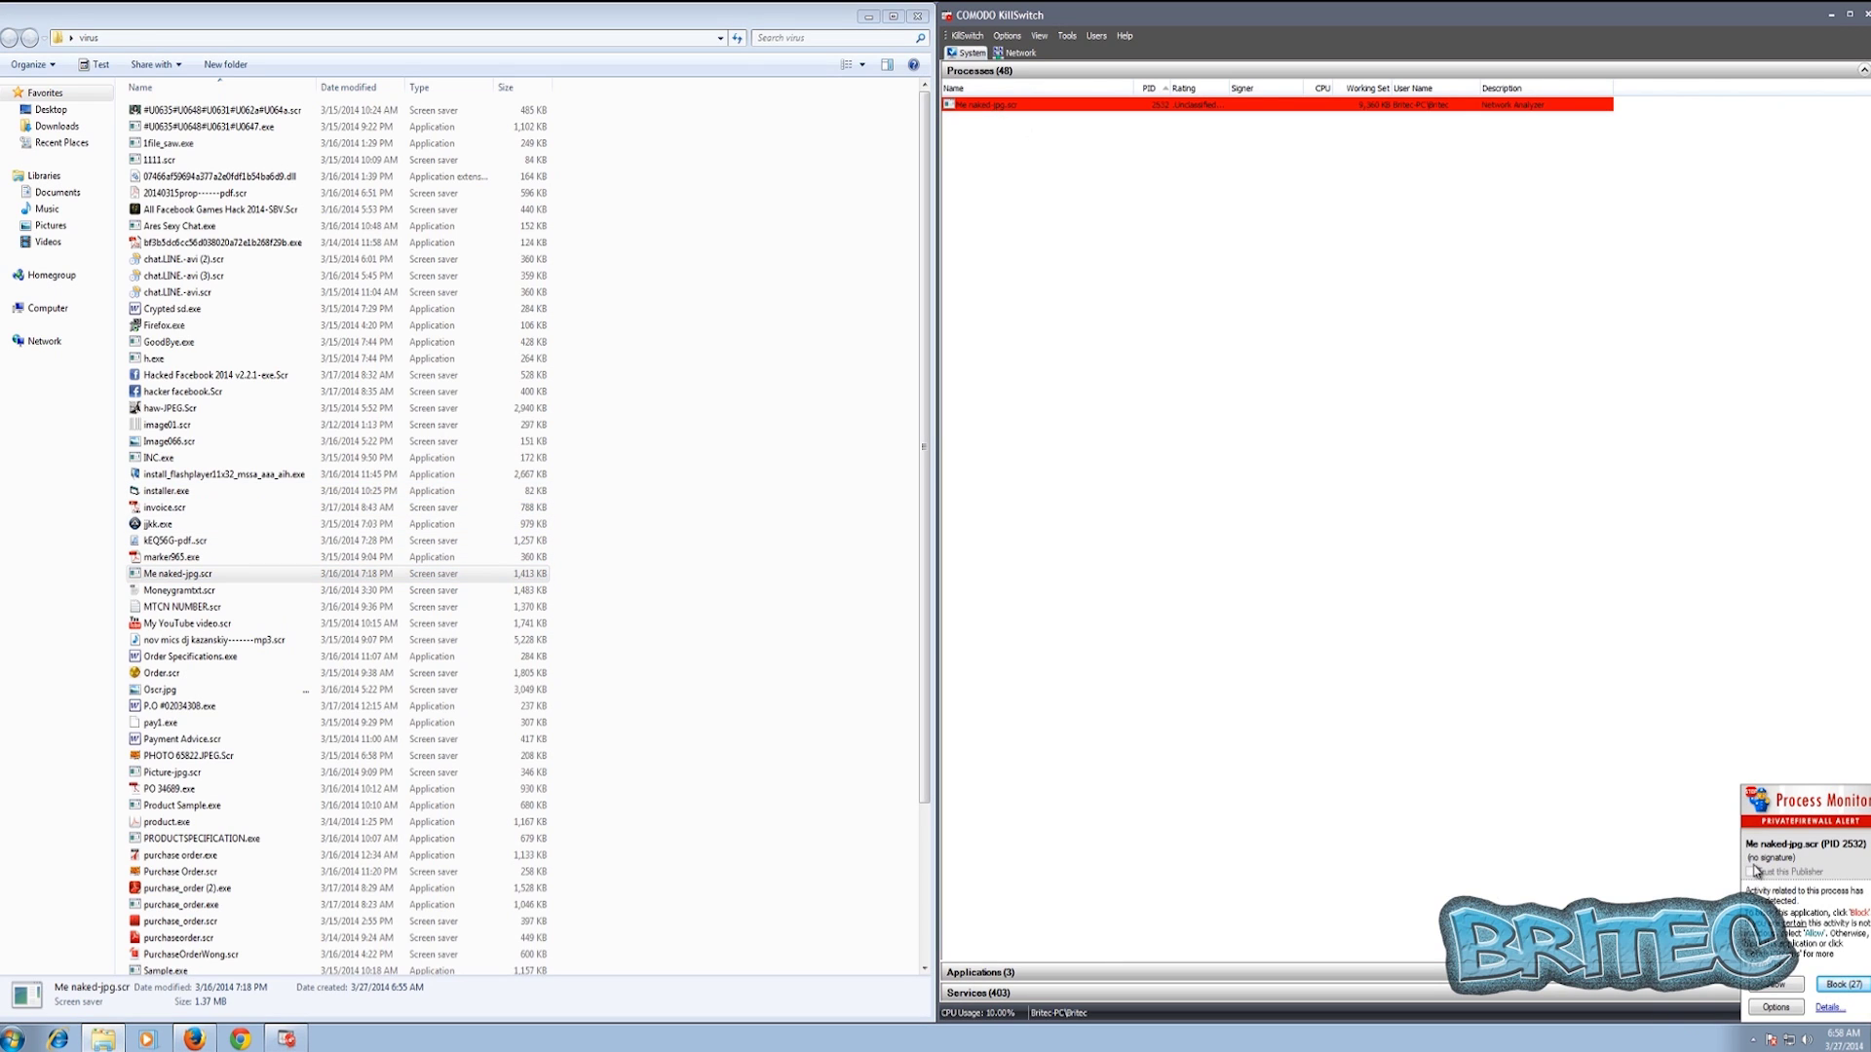
- Block Me naked-jpg.scr's alerts, close its blurred image, and launch Payment Advice.scr
left_click(1842, 986)
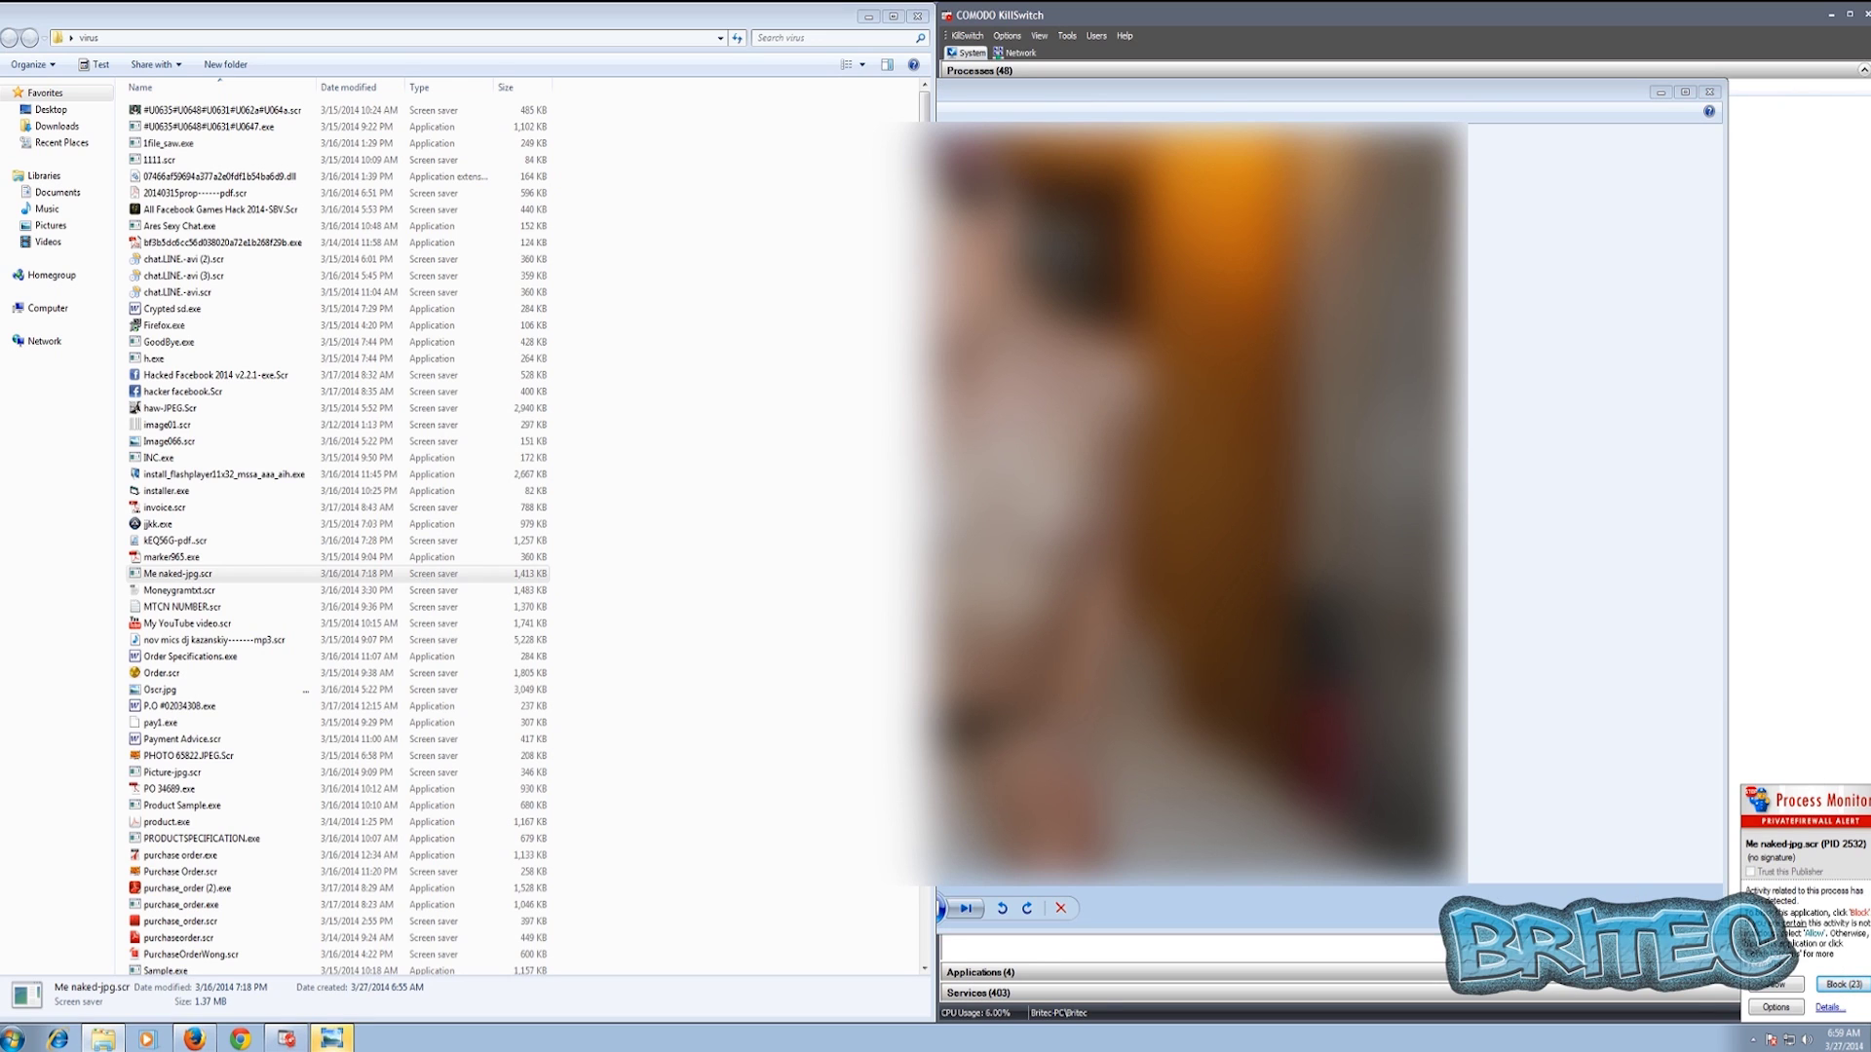
left_click(1840, 986)
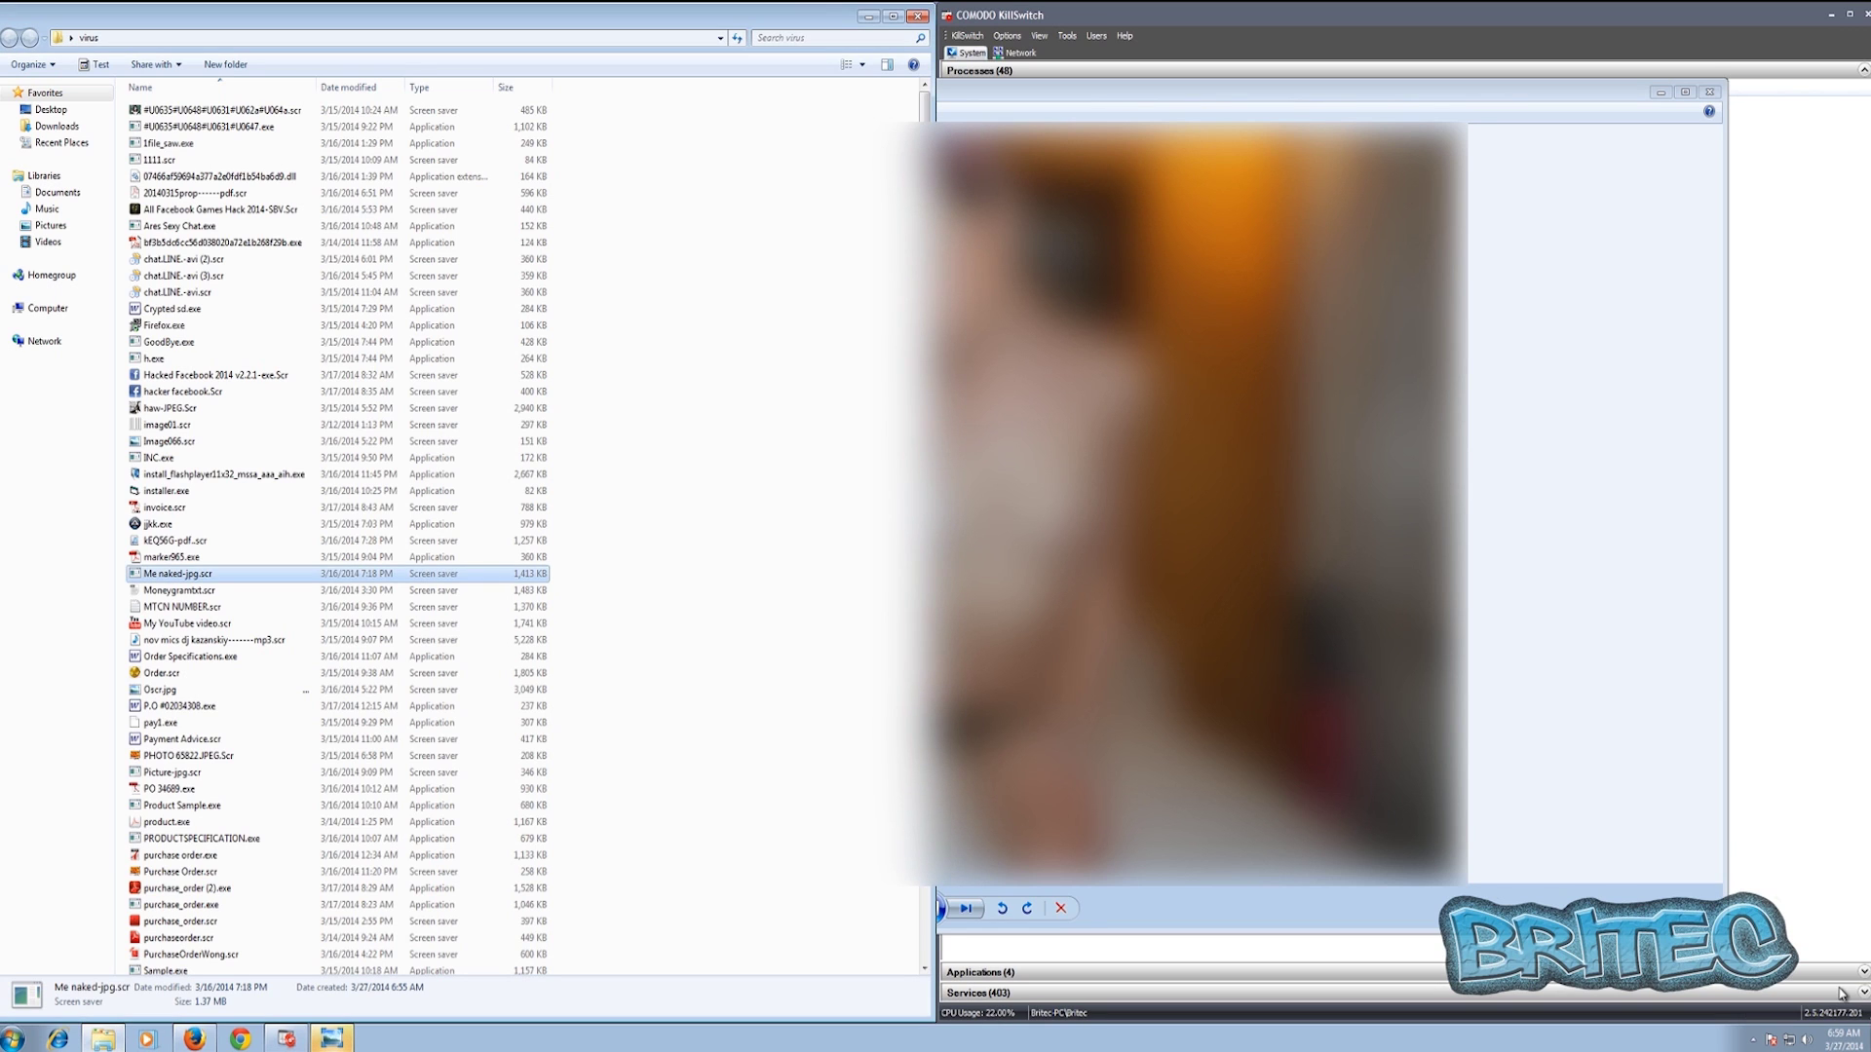
left_click(1709, 92)
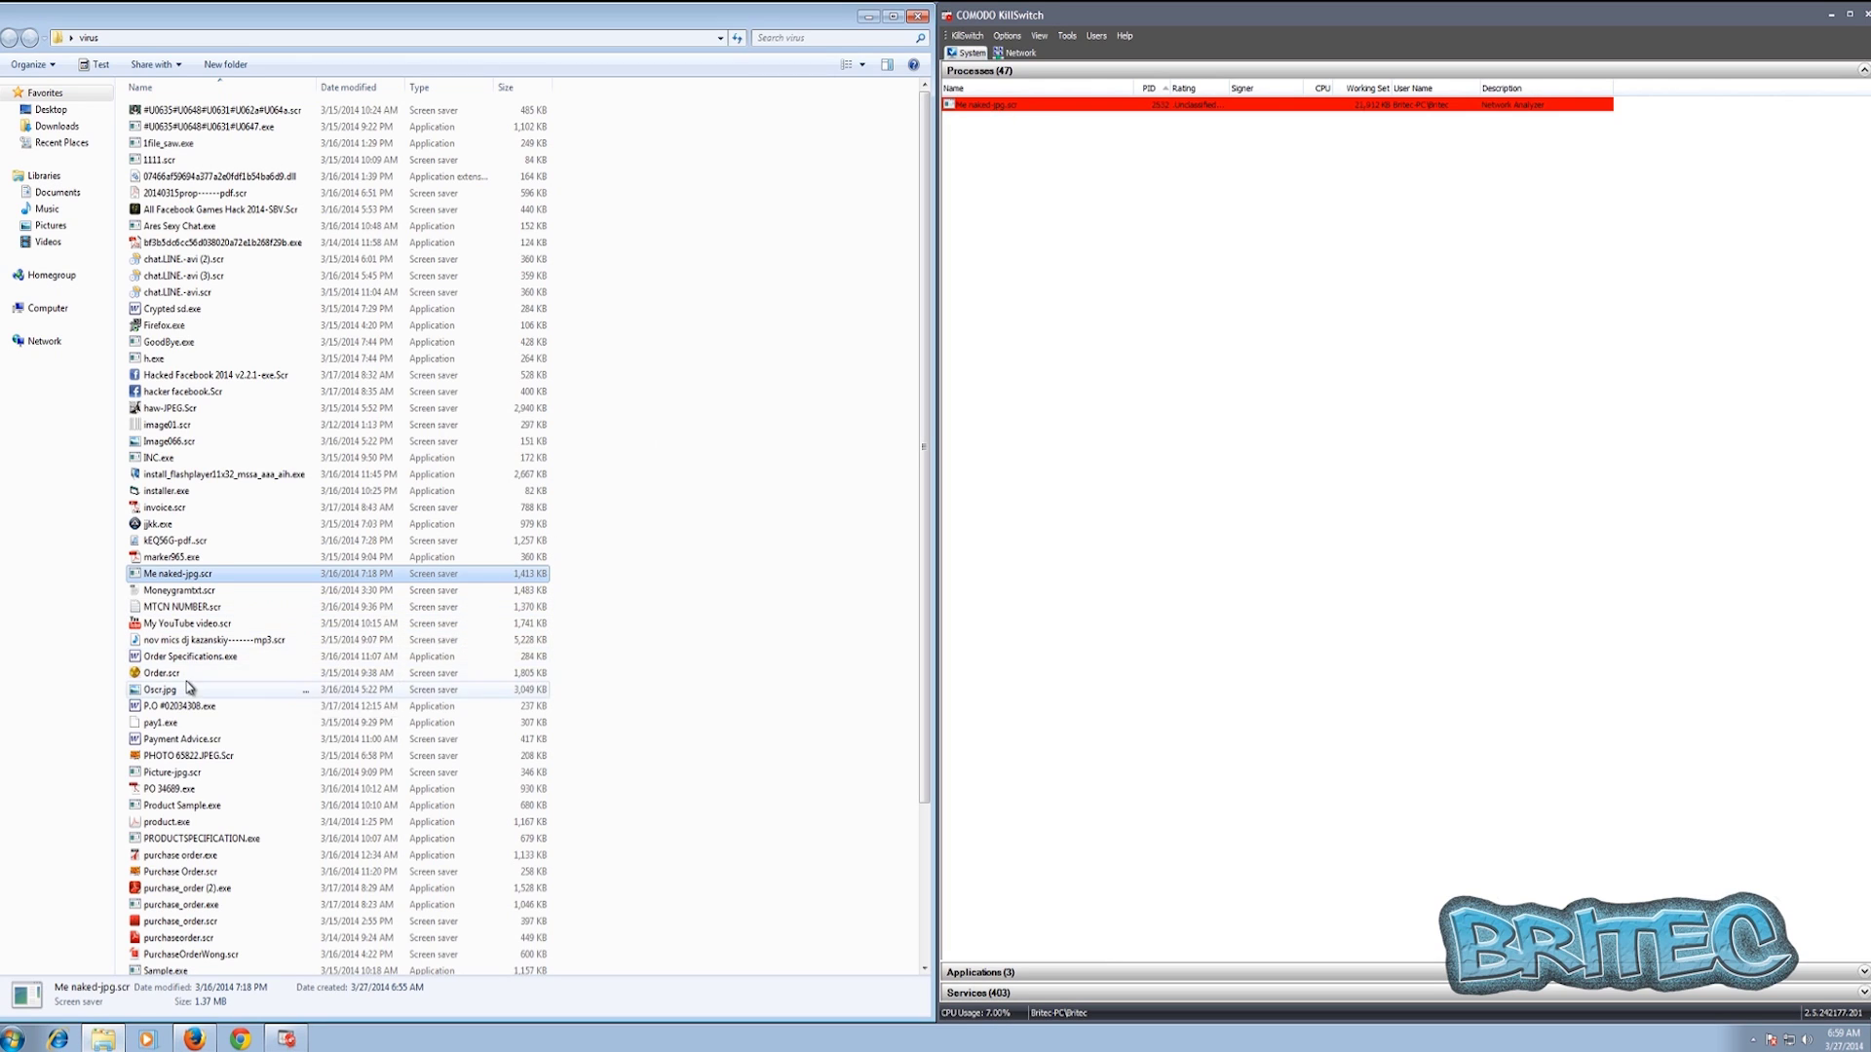
double_click(163, 745)
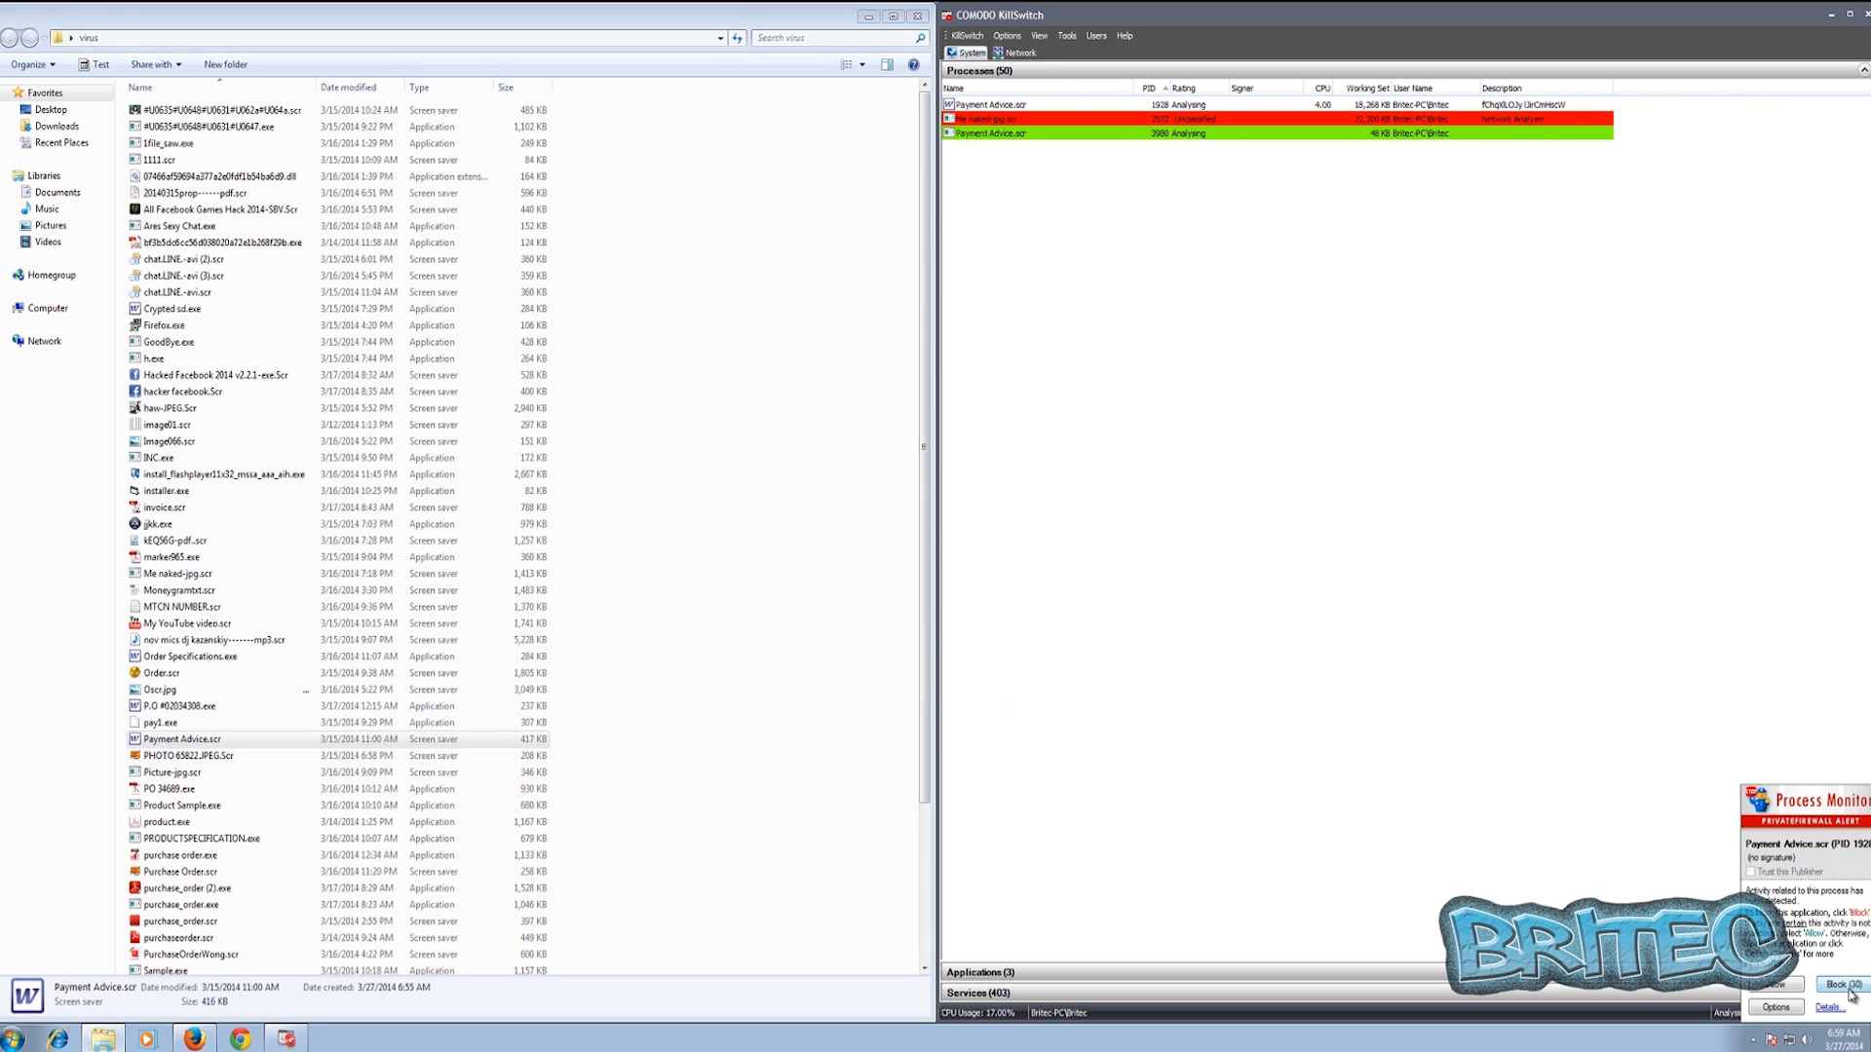
- Block Payment Advice.scr, run sexy women.exe and silkroadhack.exe, then close the virus folder
left_click(1842, 986)
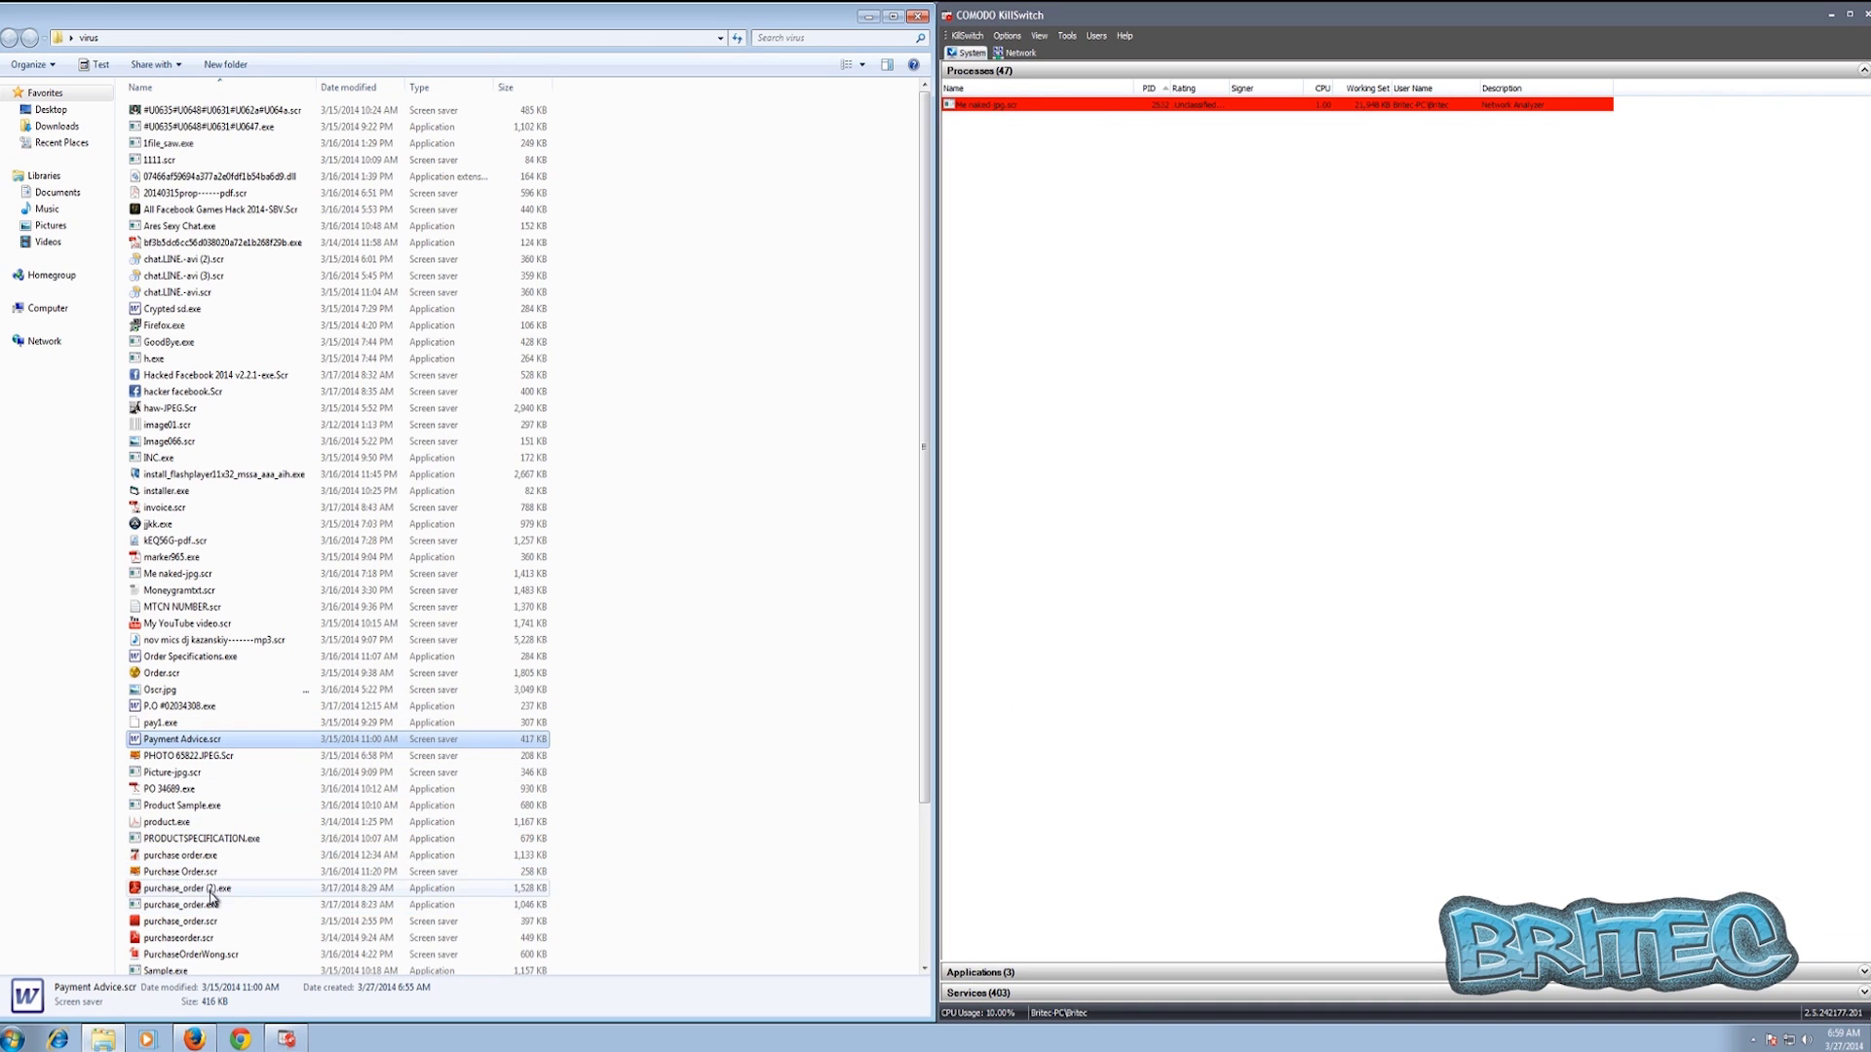
scroll(211, 896, "down", 4)
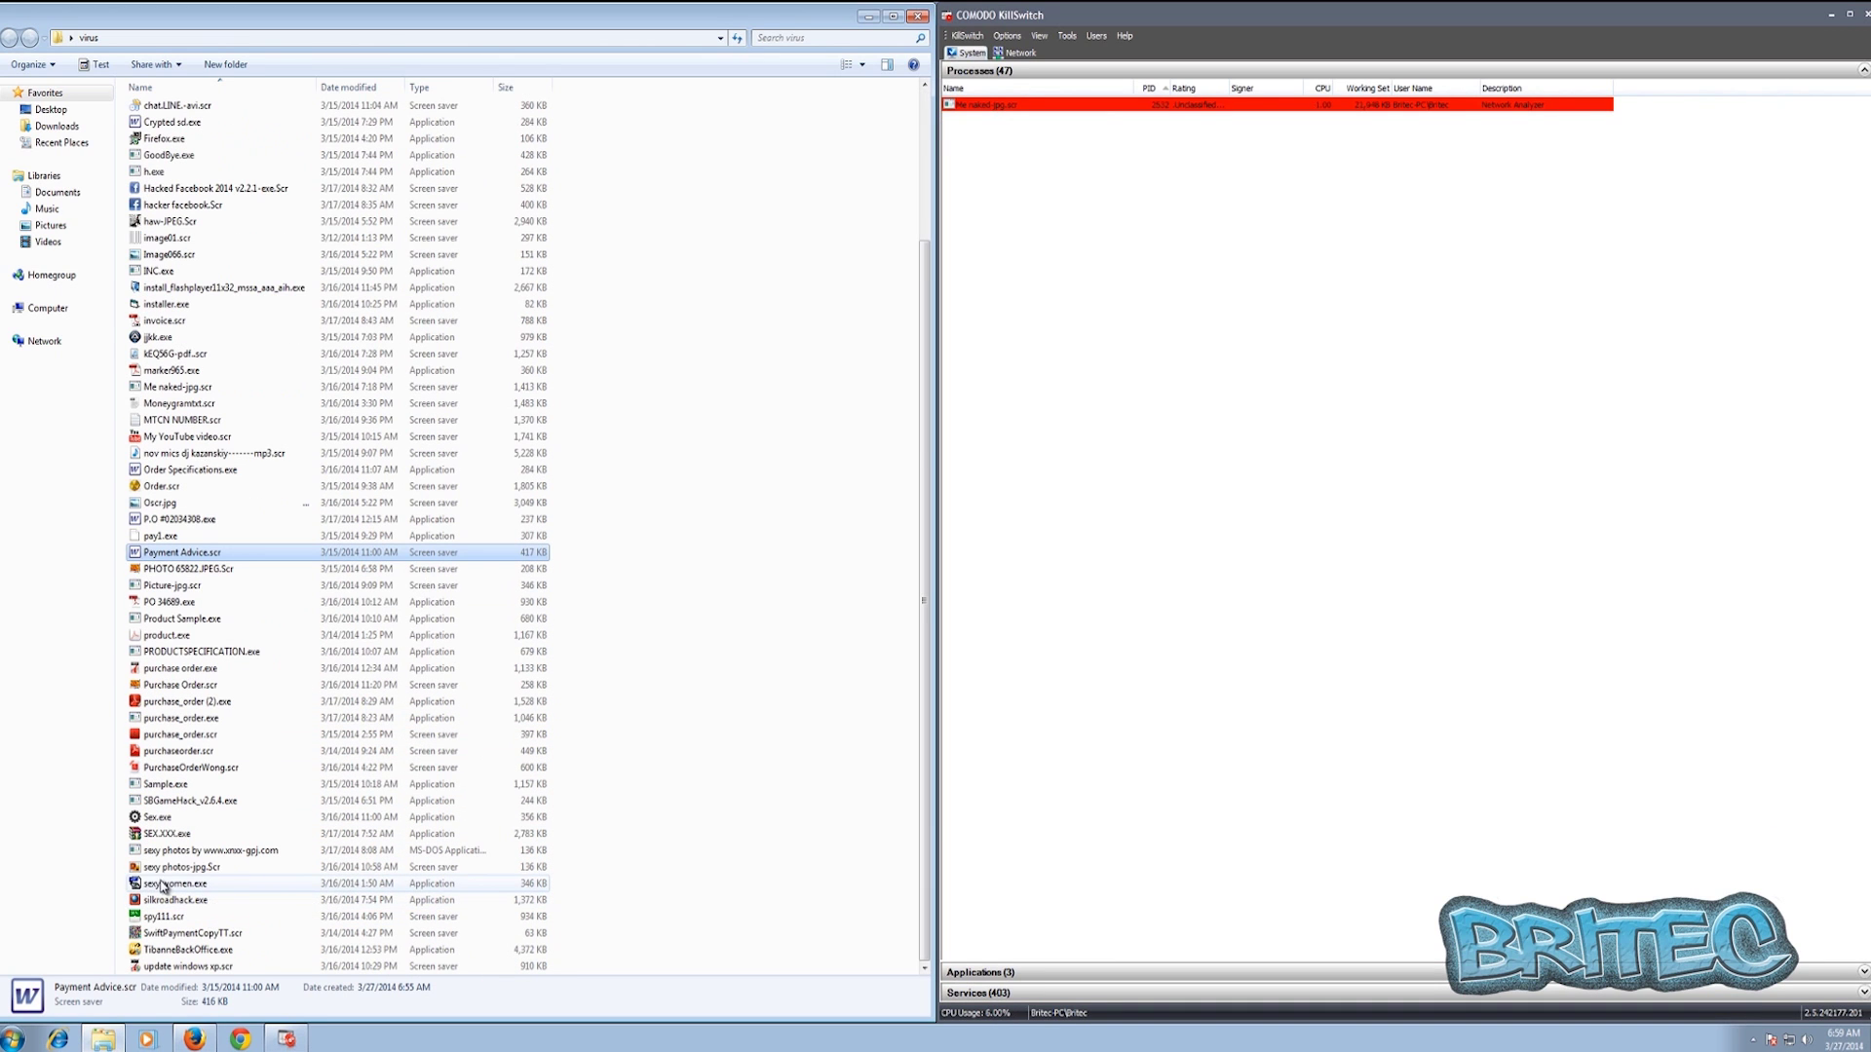
double_click(163, 884)
left_click(1107, 525)
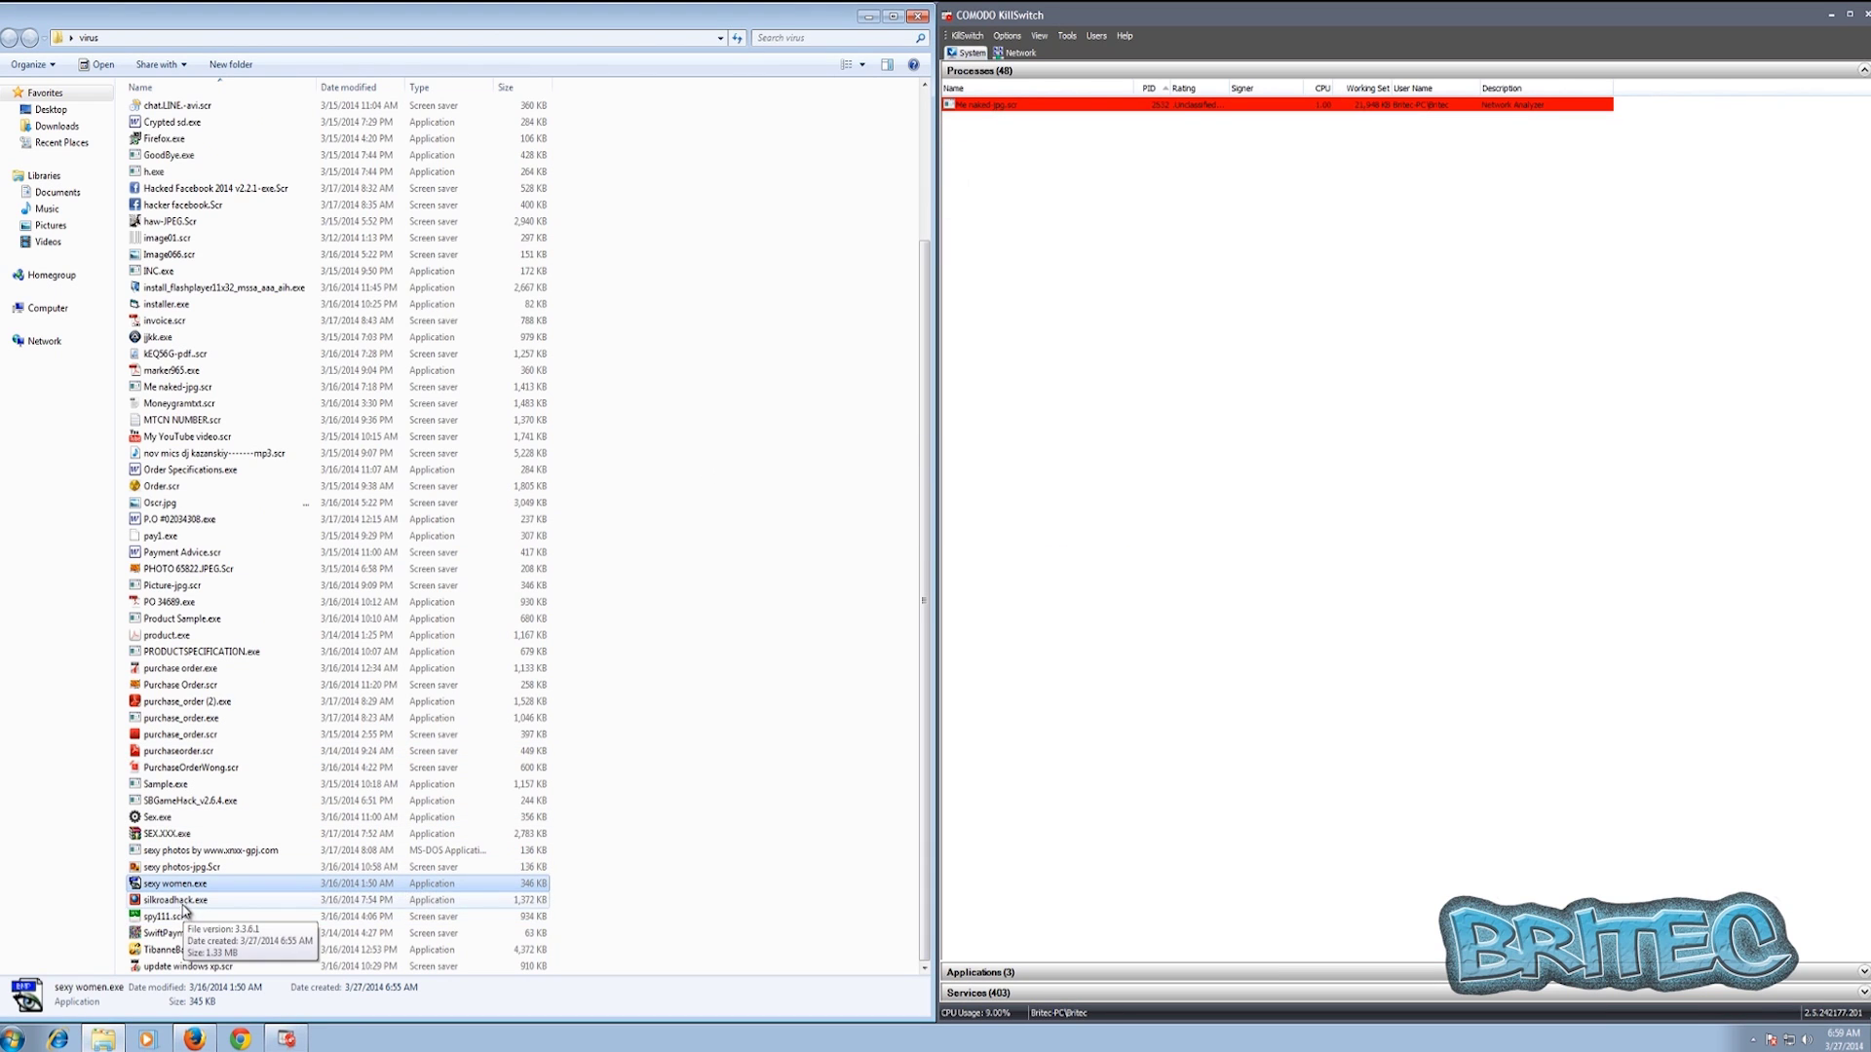
double_click(184, 905)
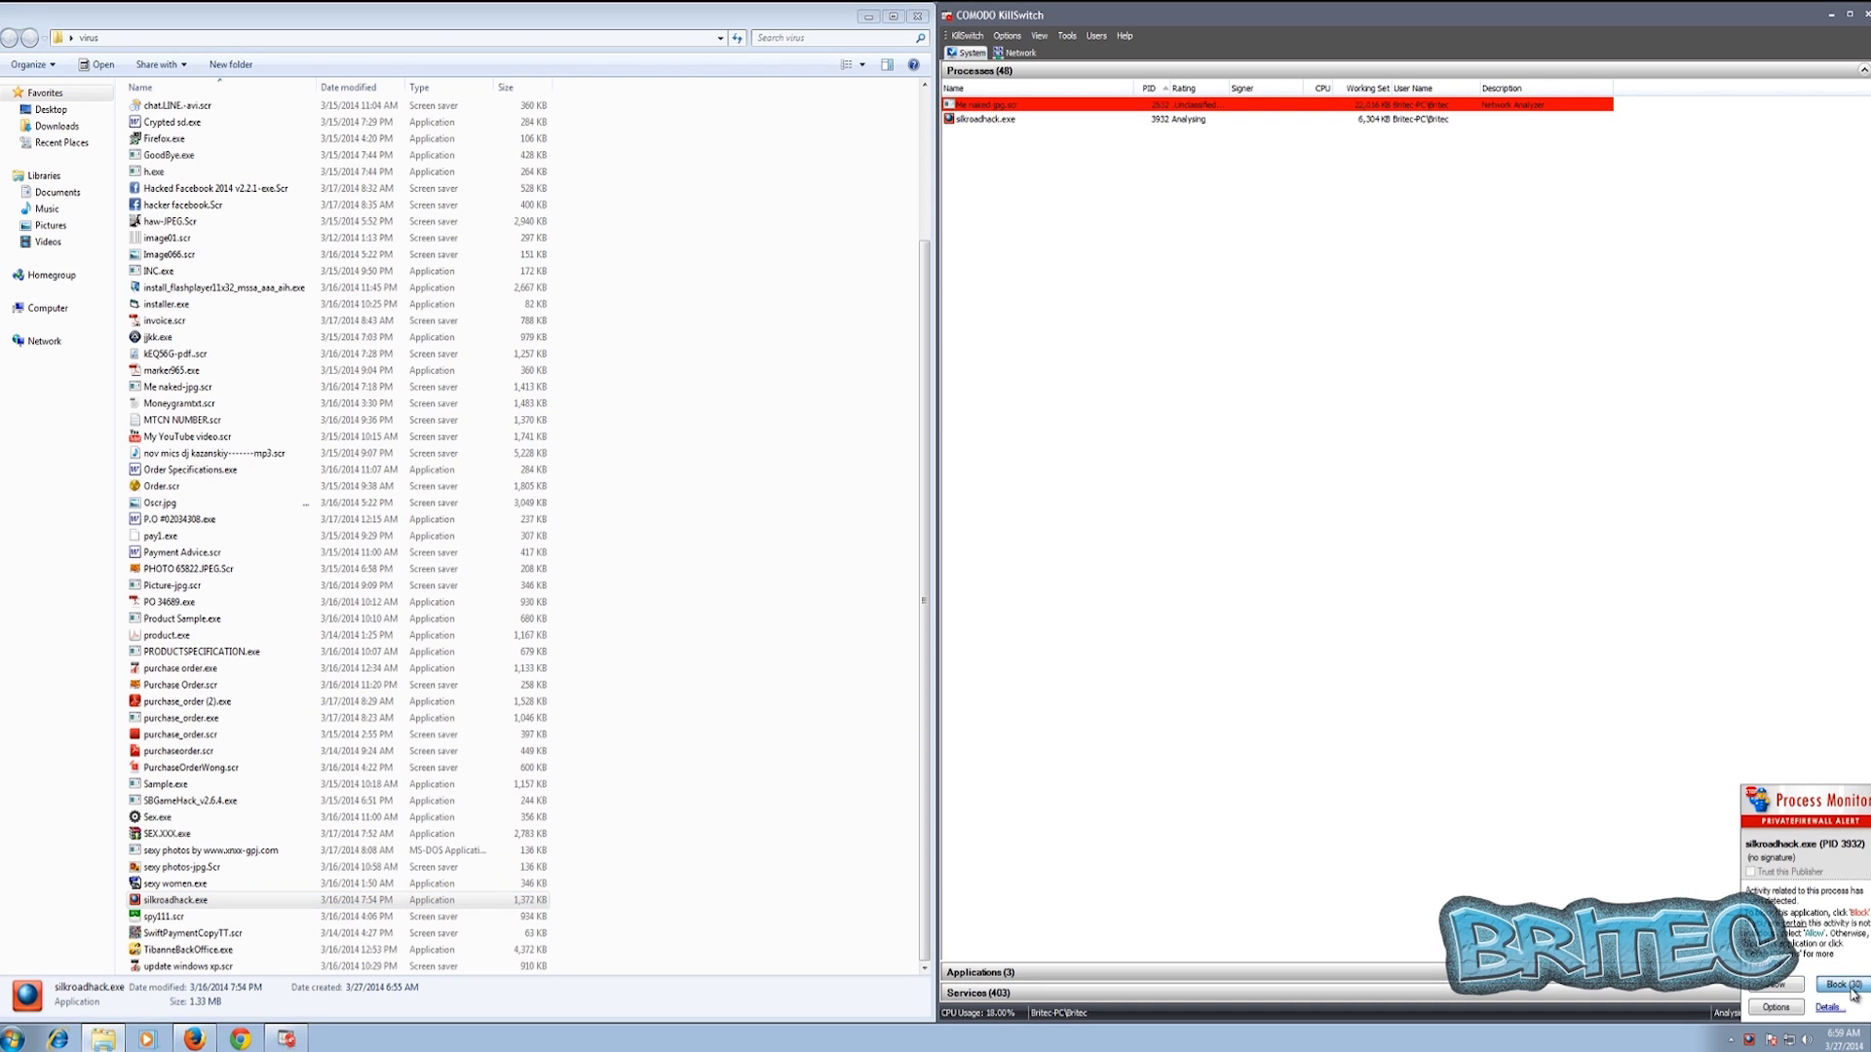
left_click(1850, 988)
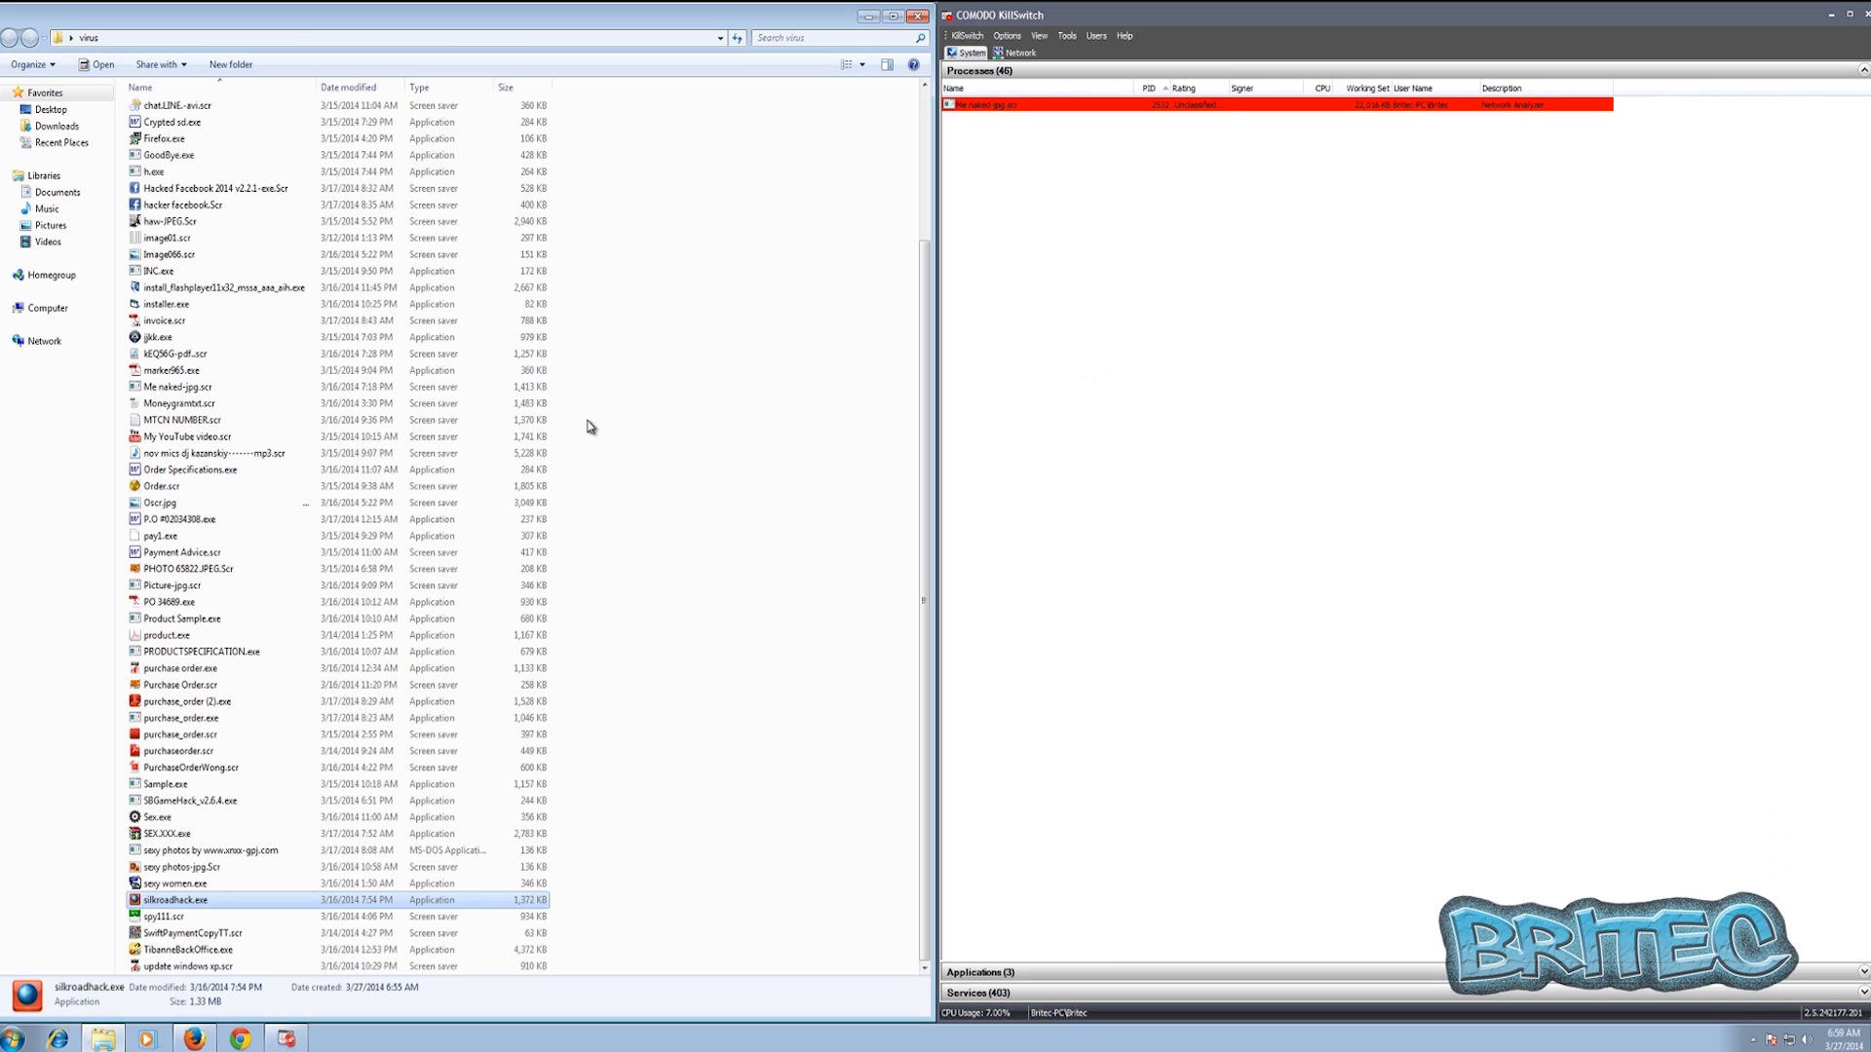
left_click(919, 17)
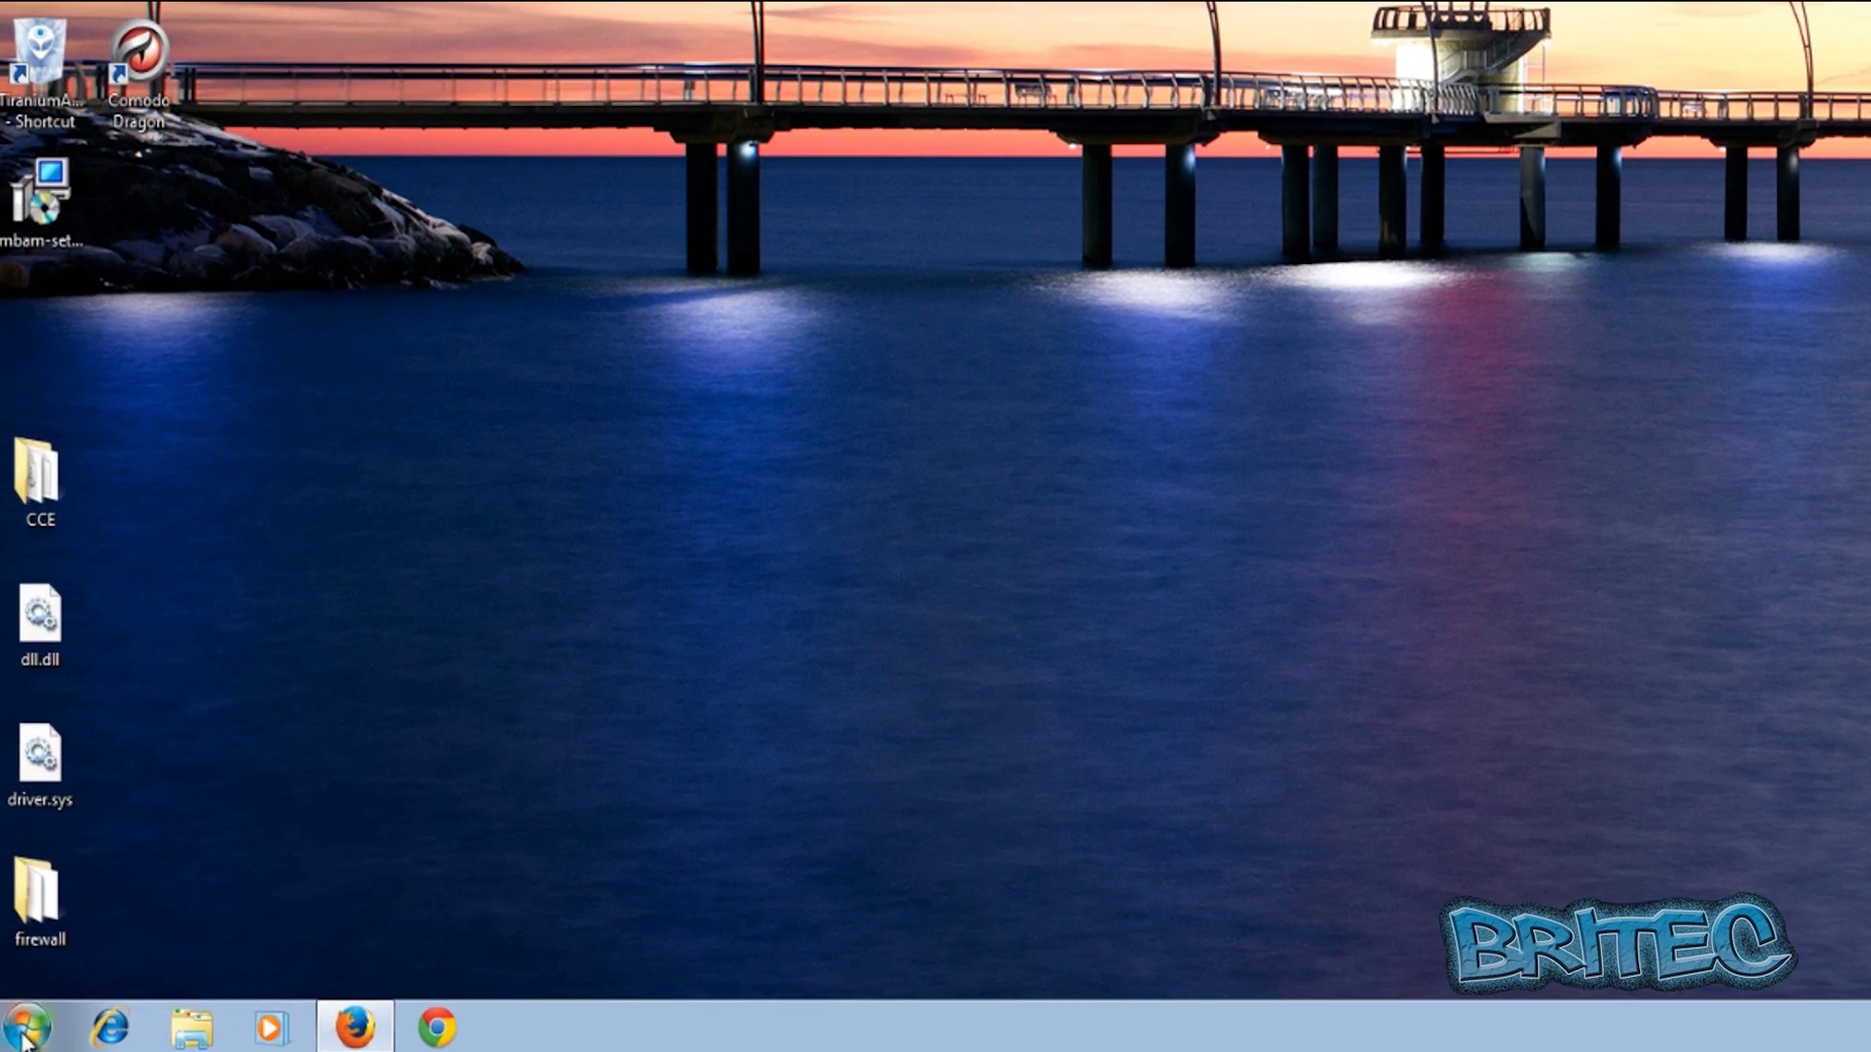
- Delete the virus and todo folders from the desktop
left_click(22, 1033)
mouse_move(448, 957)
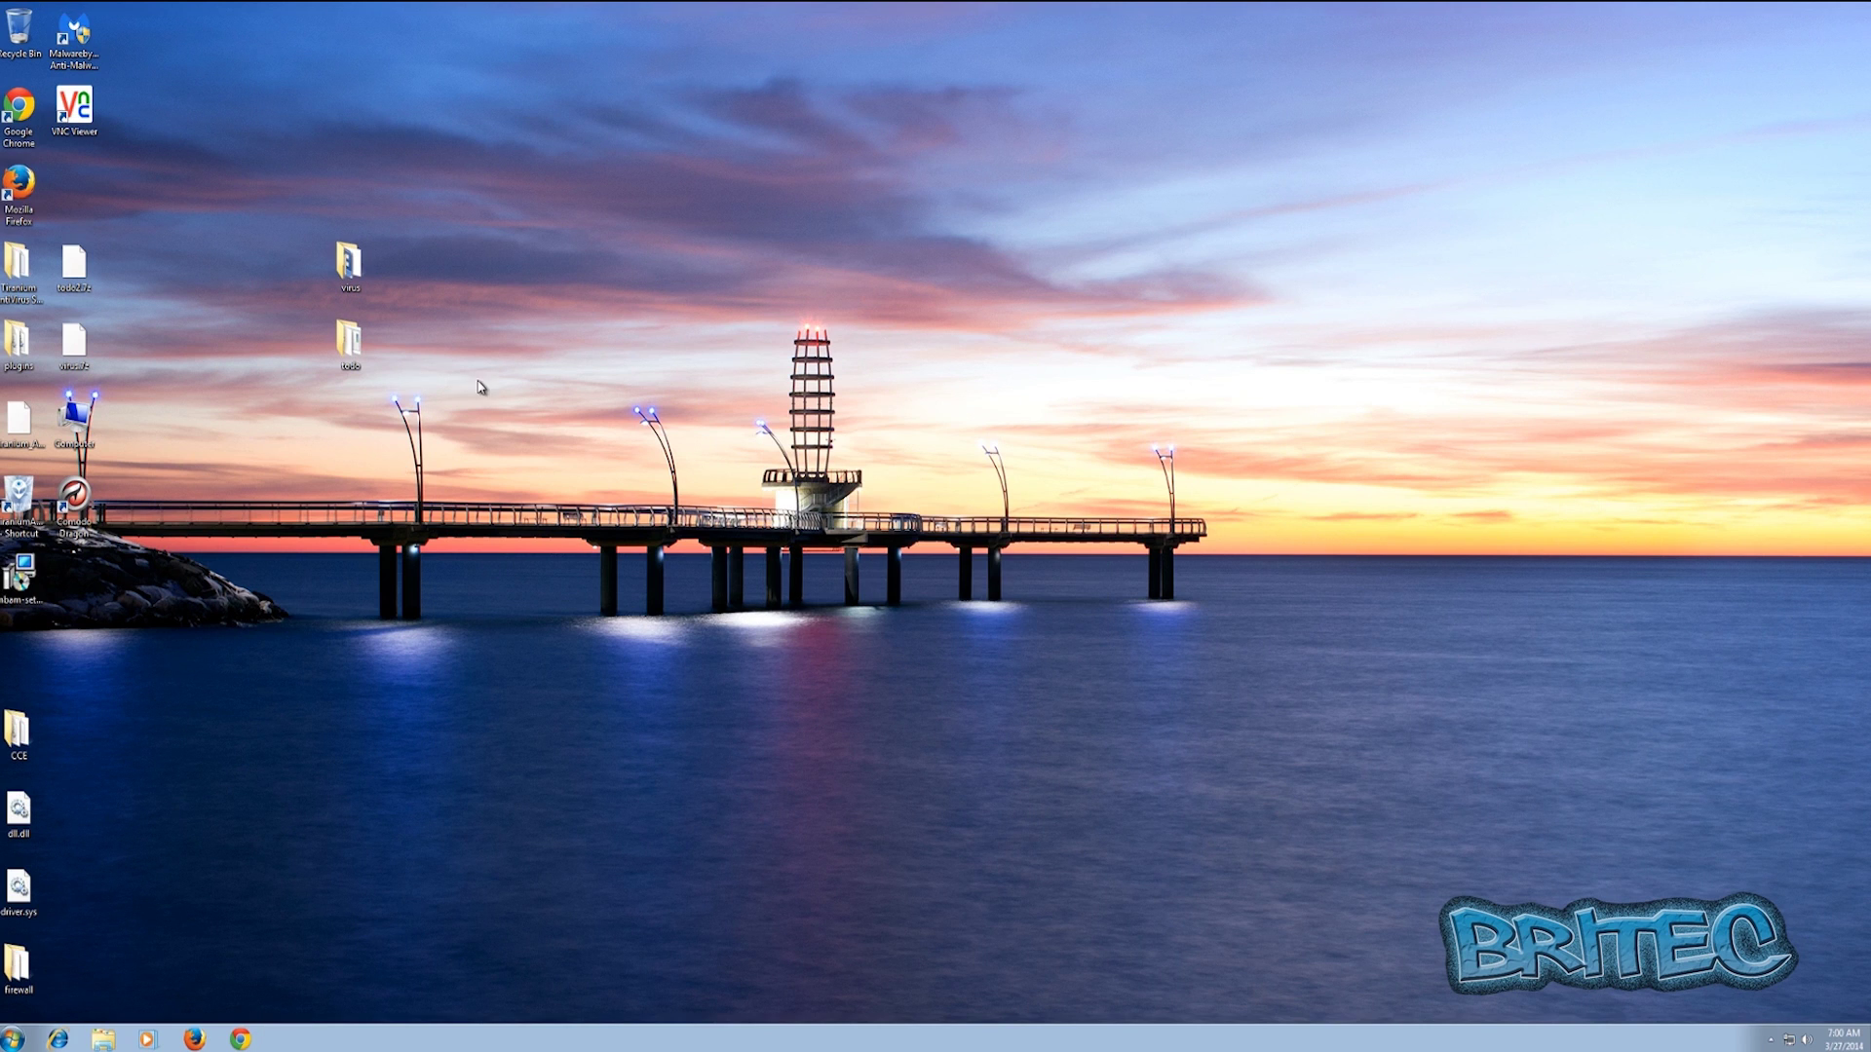
left_click_drag(475, 389, 293, 195)
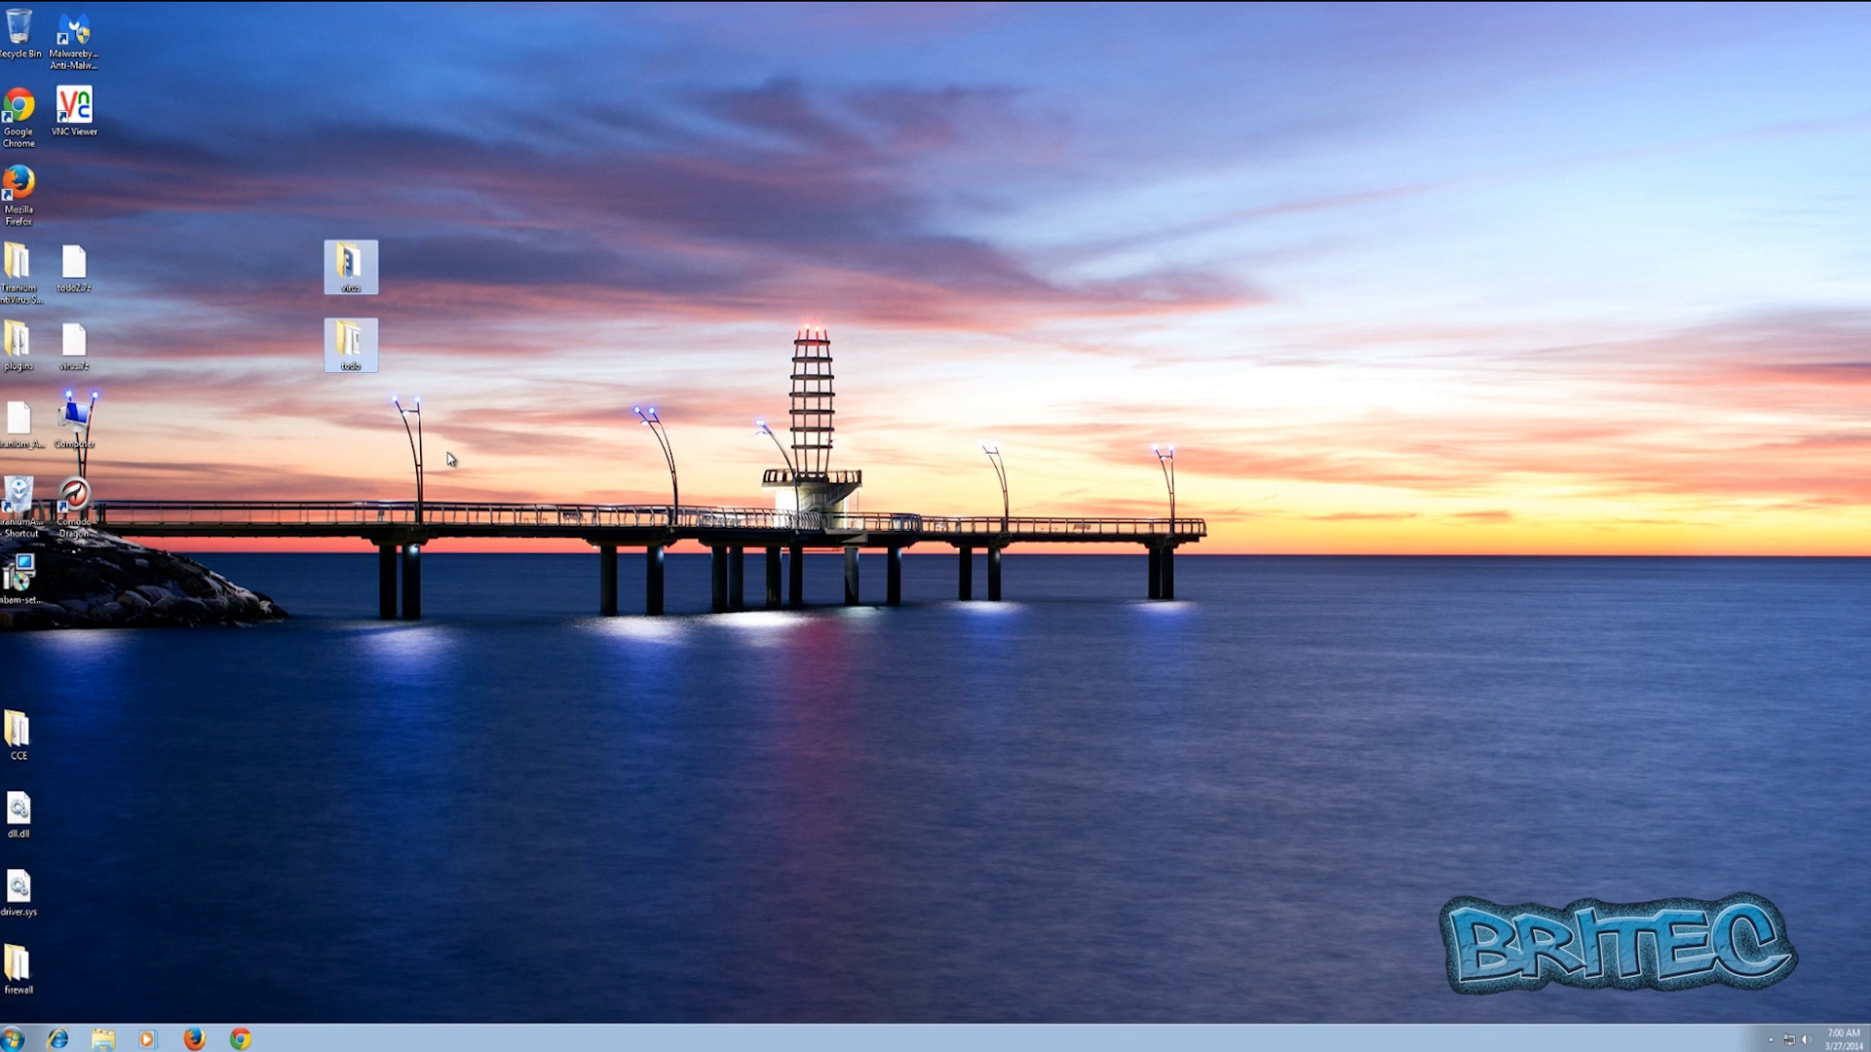
key("Delete")
left_click(994, 532)
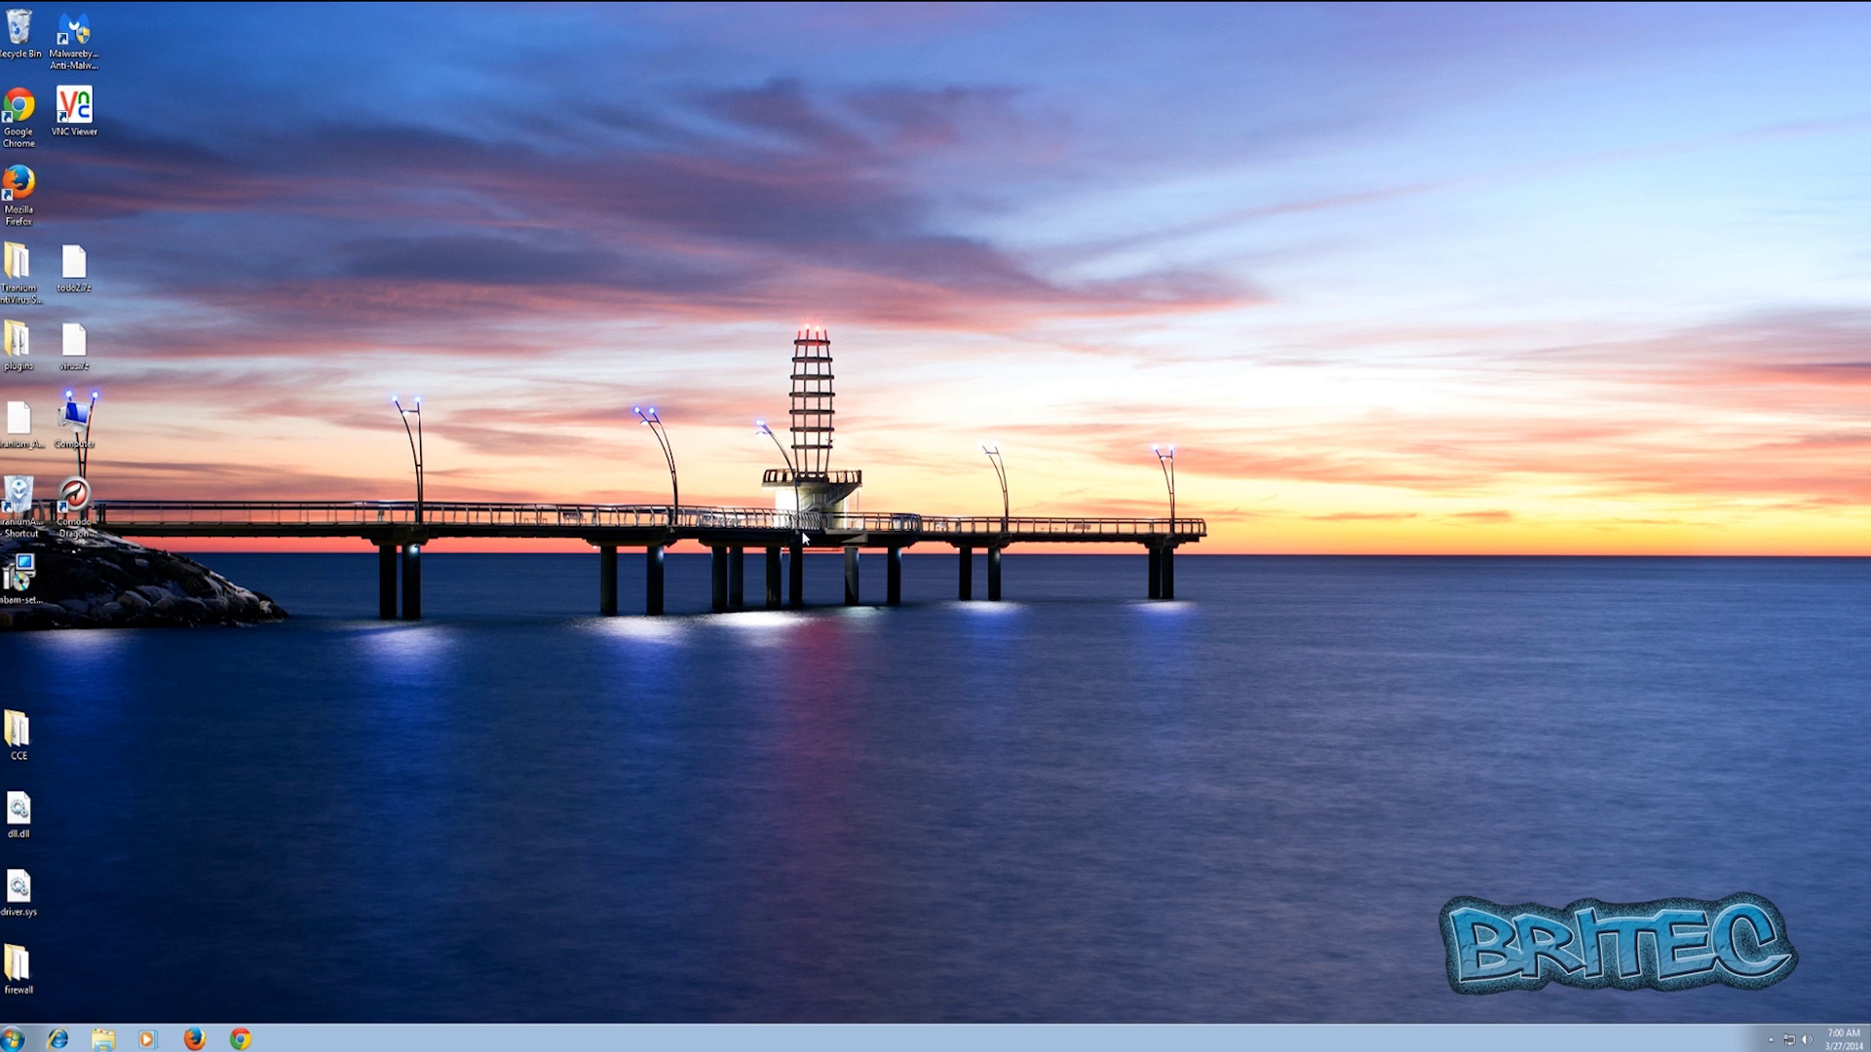
- Empty the Recycle Bin permanently
right_click(19, 41)
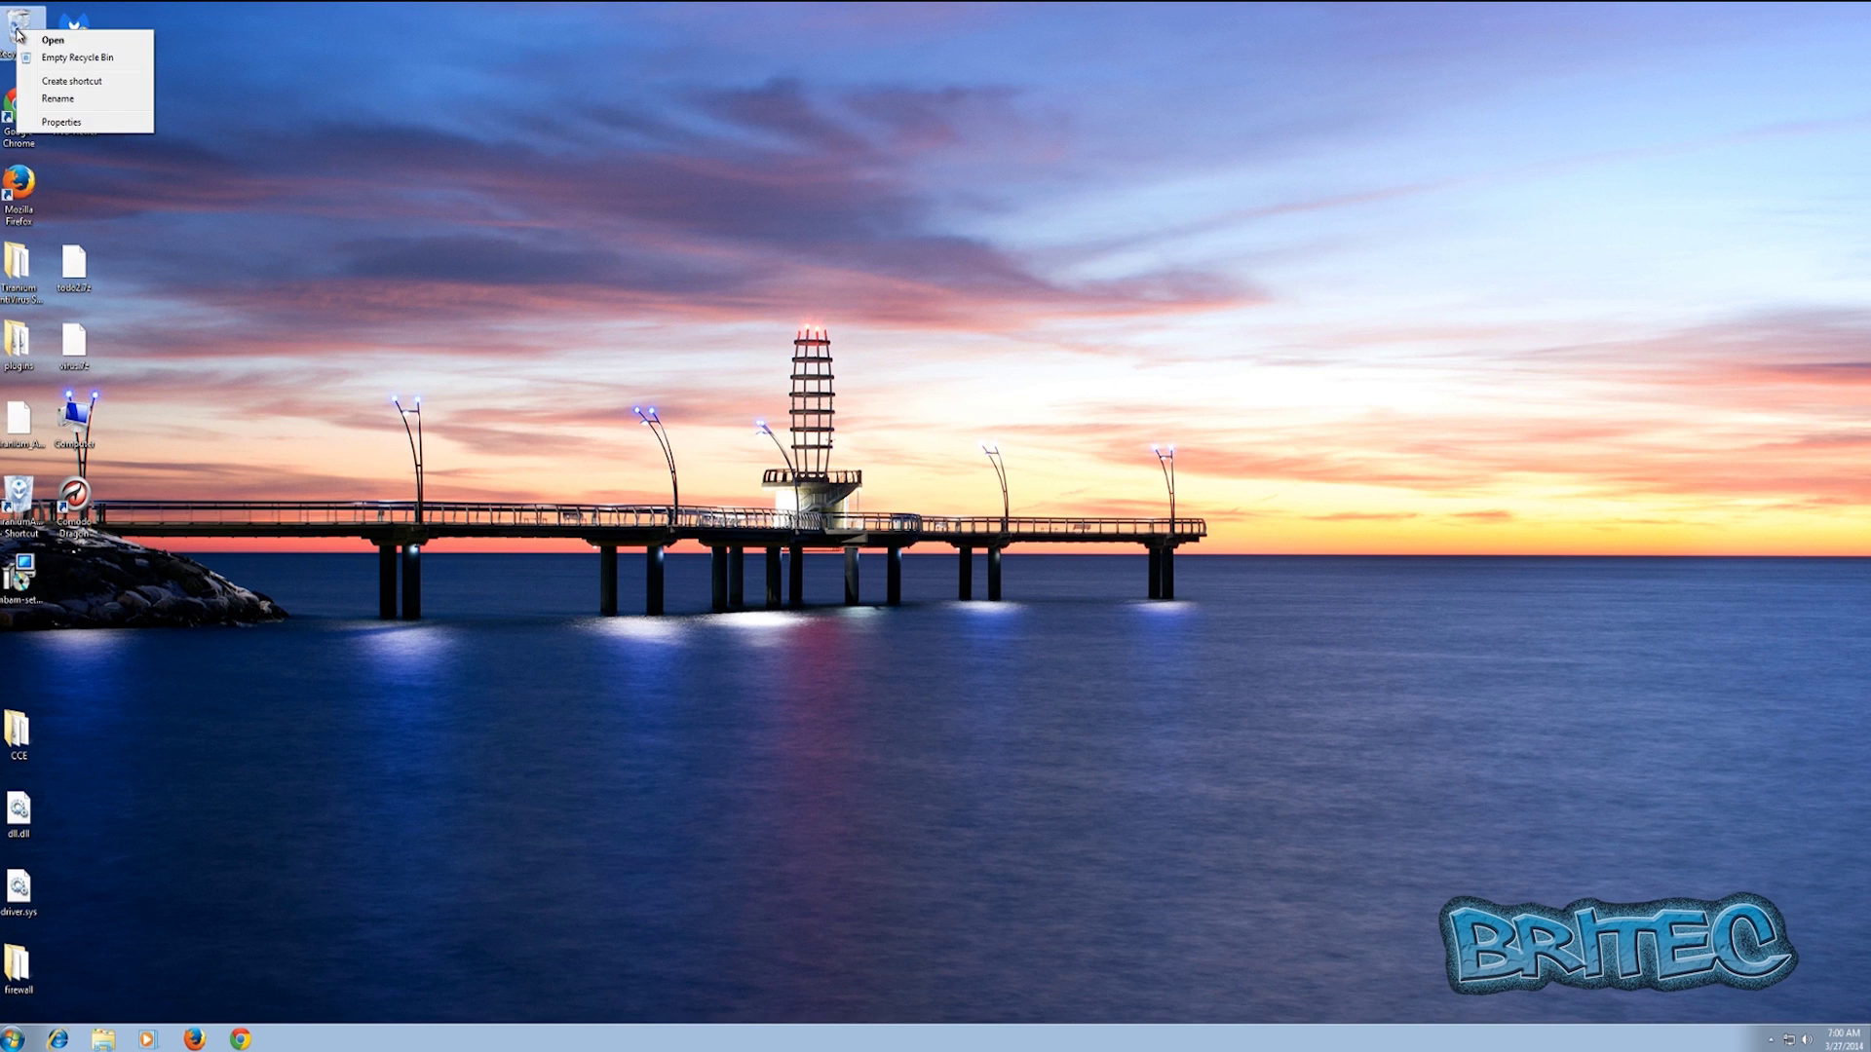
left_click(78, 57)
left_click(967, 532)
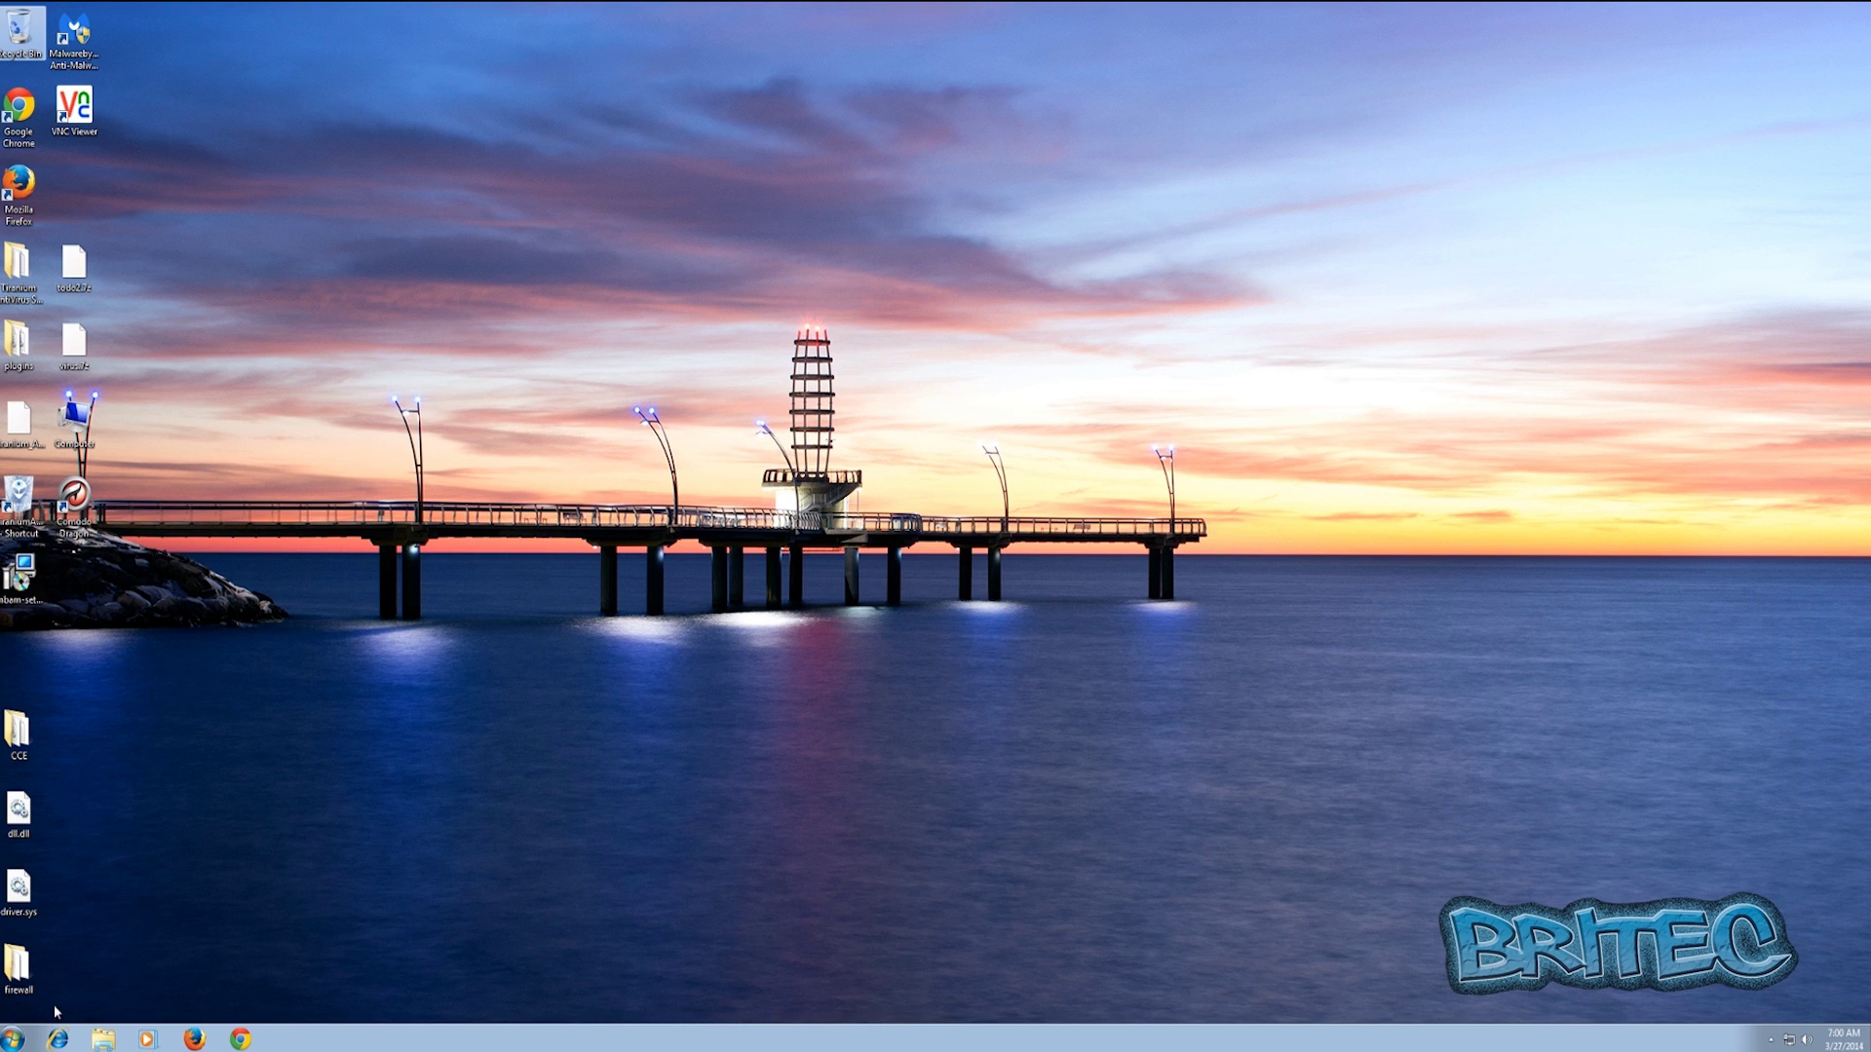
- Launch Malwarebytes Anti-Malware from the Start menu with administrator rights
left_click(13, 1039)
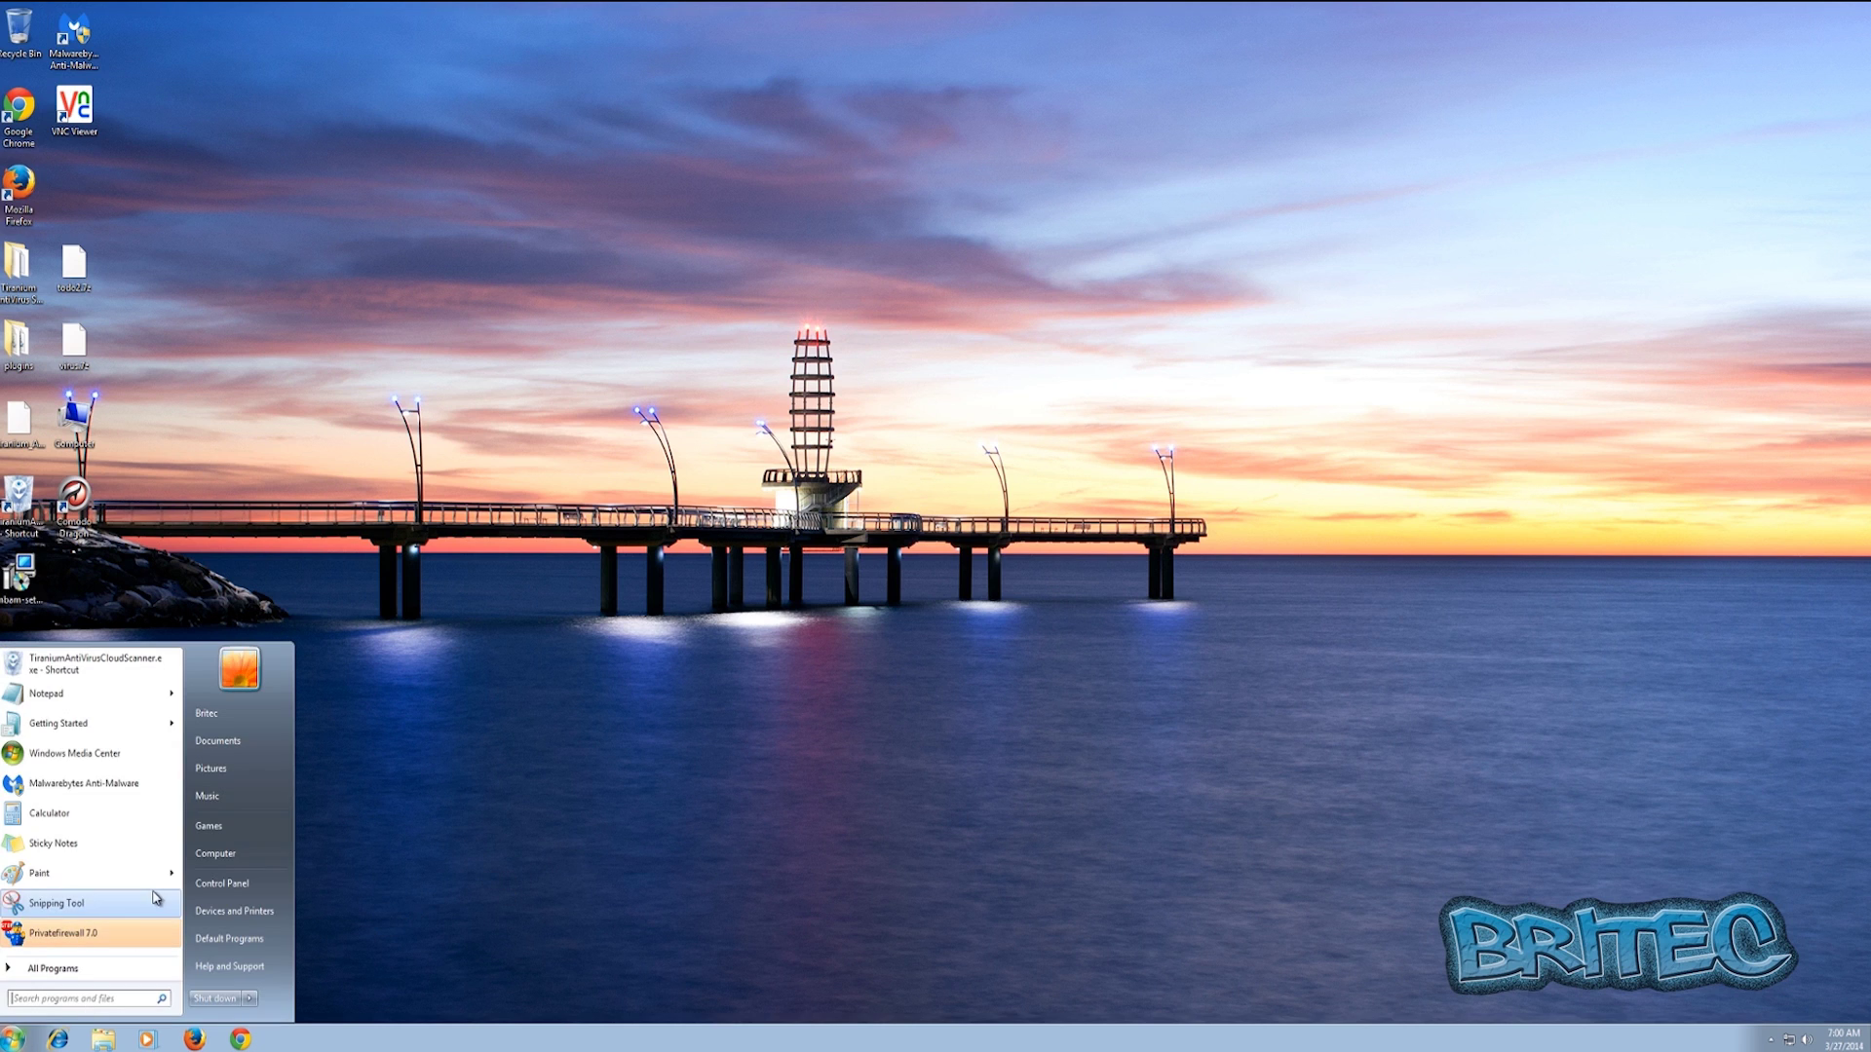
left_click(107, 789)
left_click(234, 861)
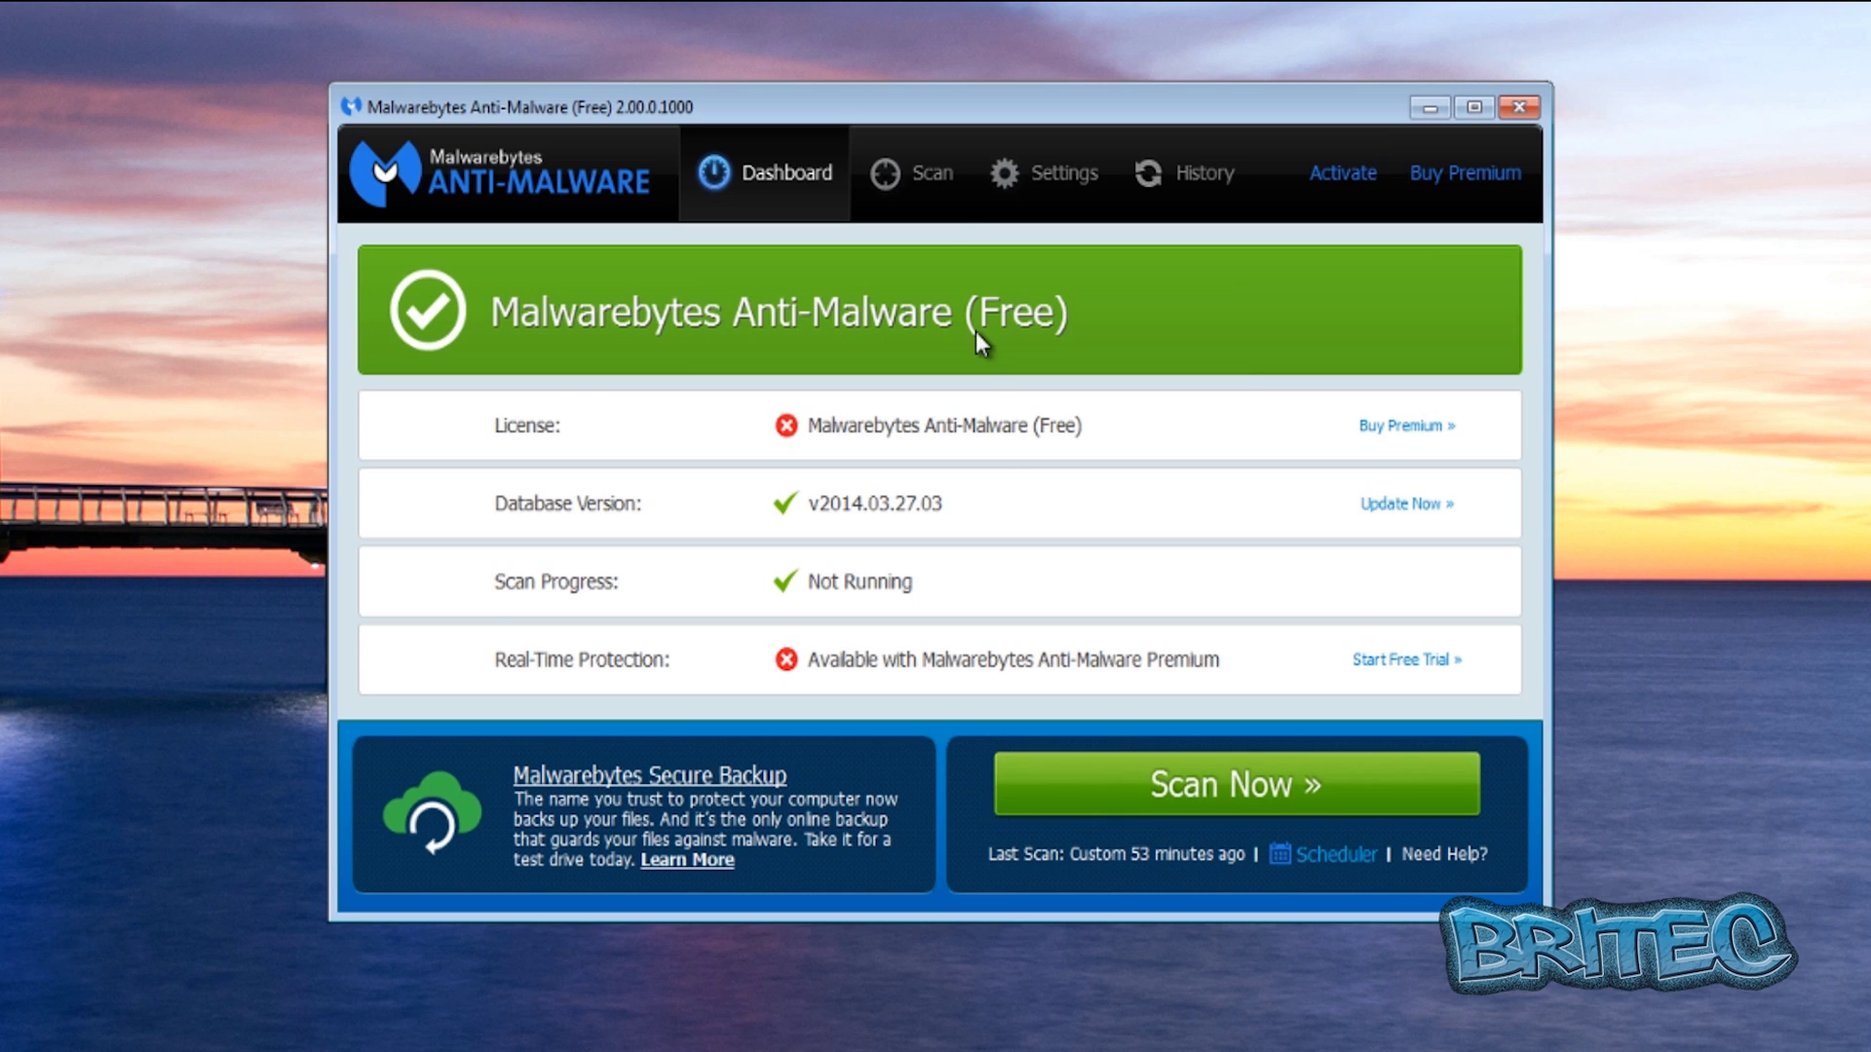
- Choose Custom Scan and open its configuration page listing drives C: and D:
left_click(920, 180)
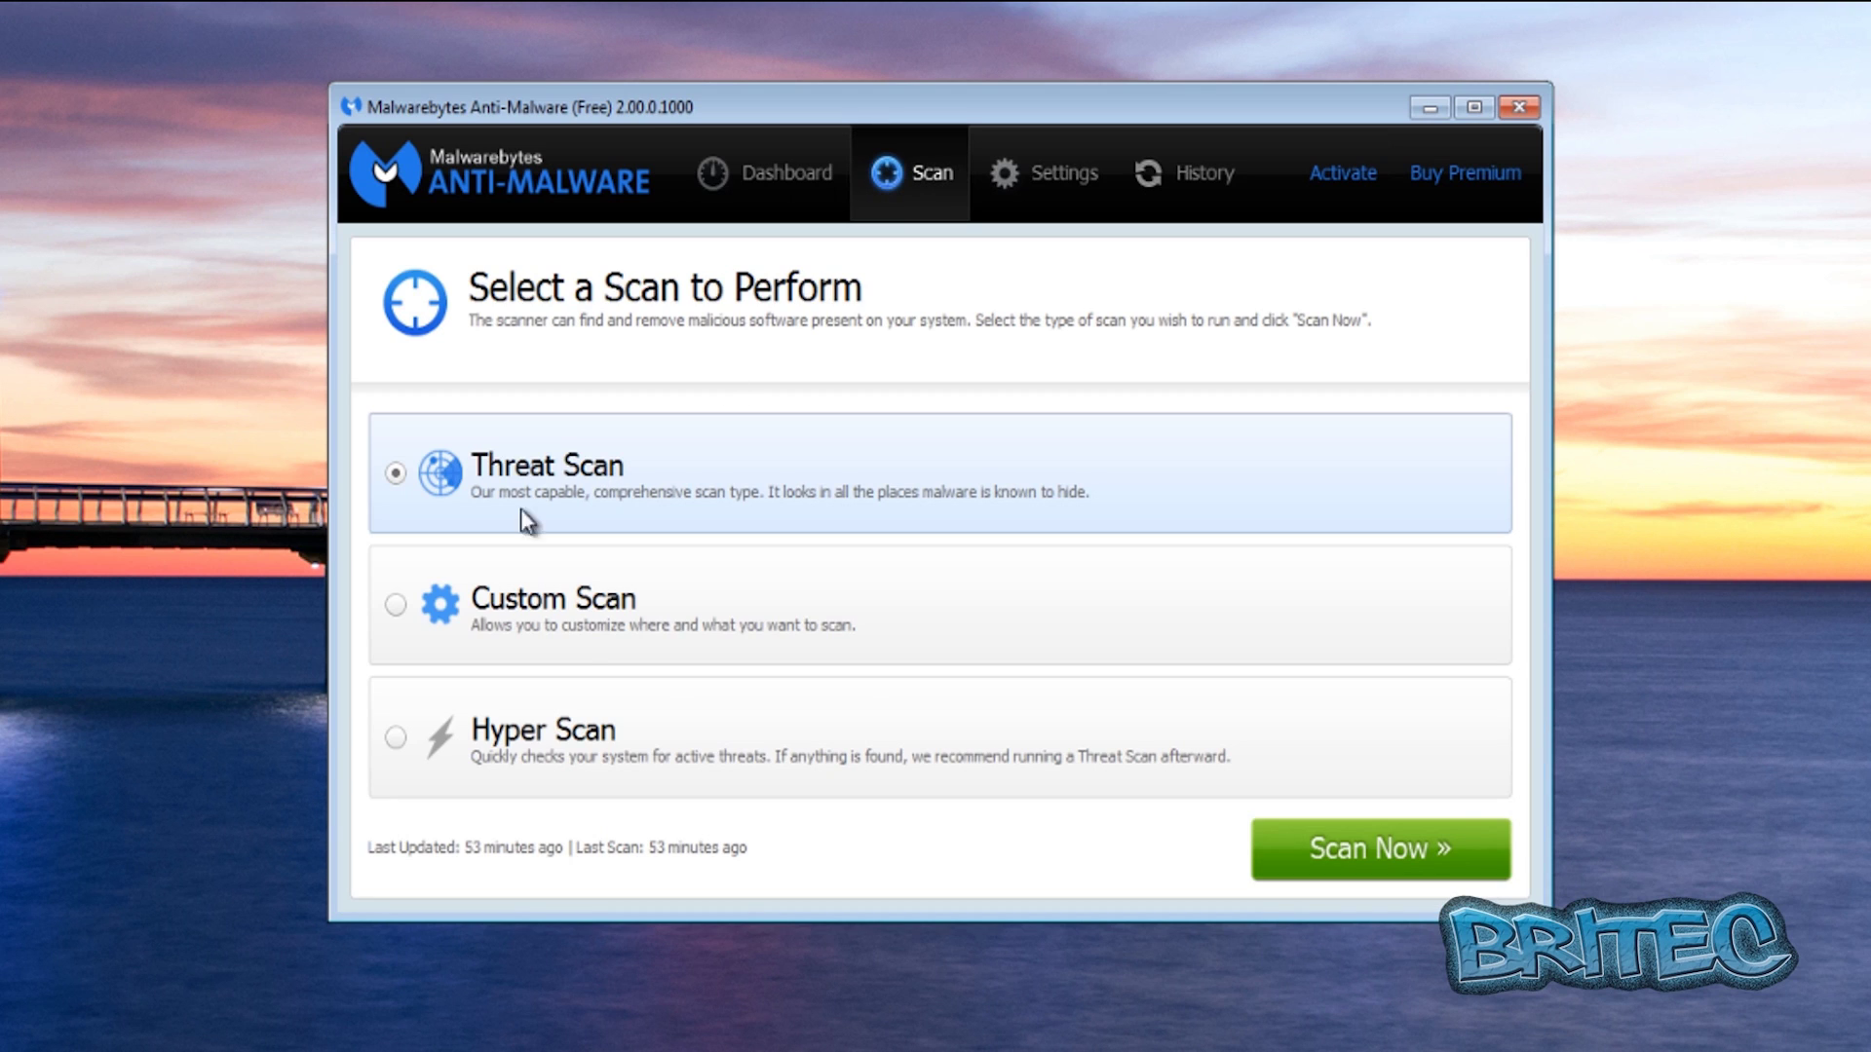
left_click(575, 603)
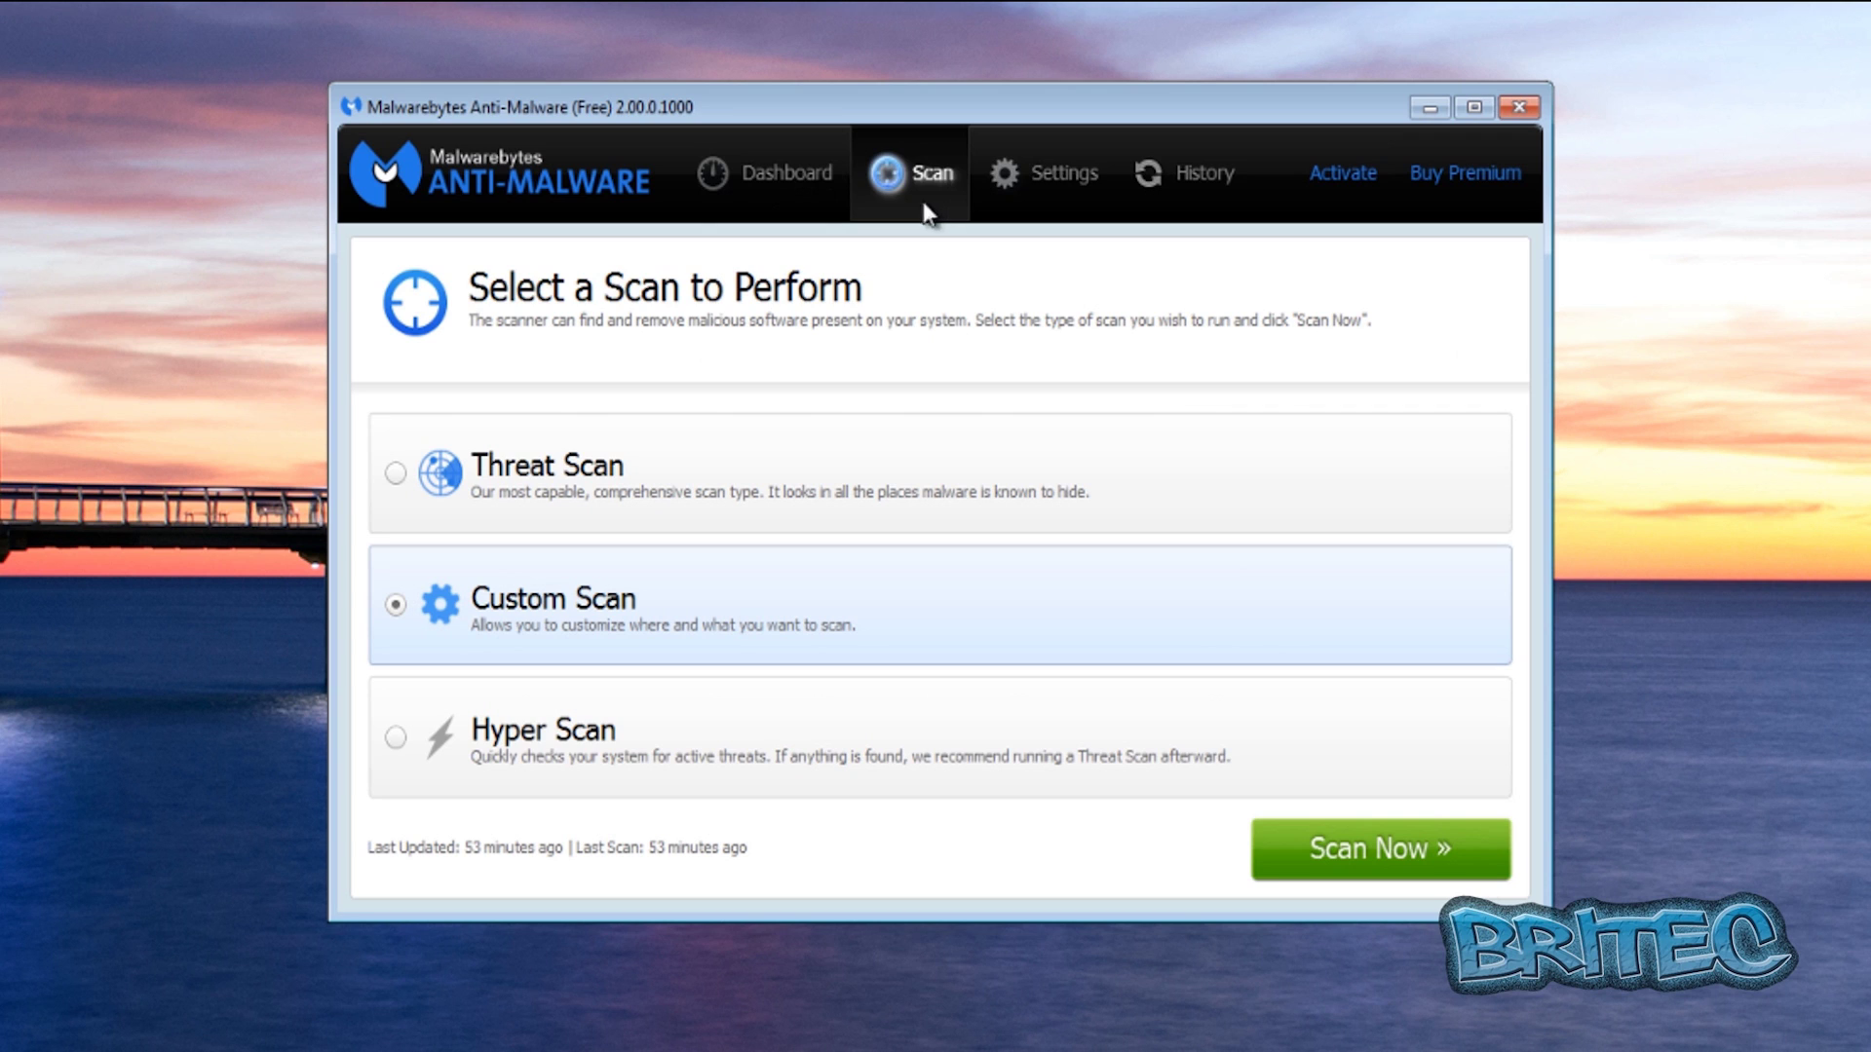
left_click(1041, 185)
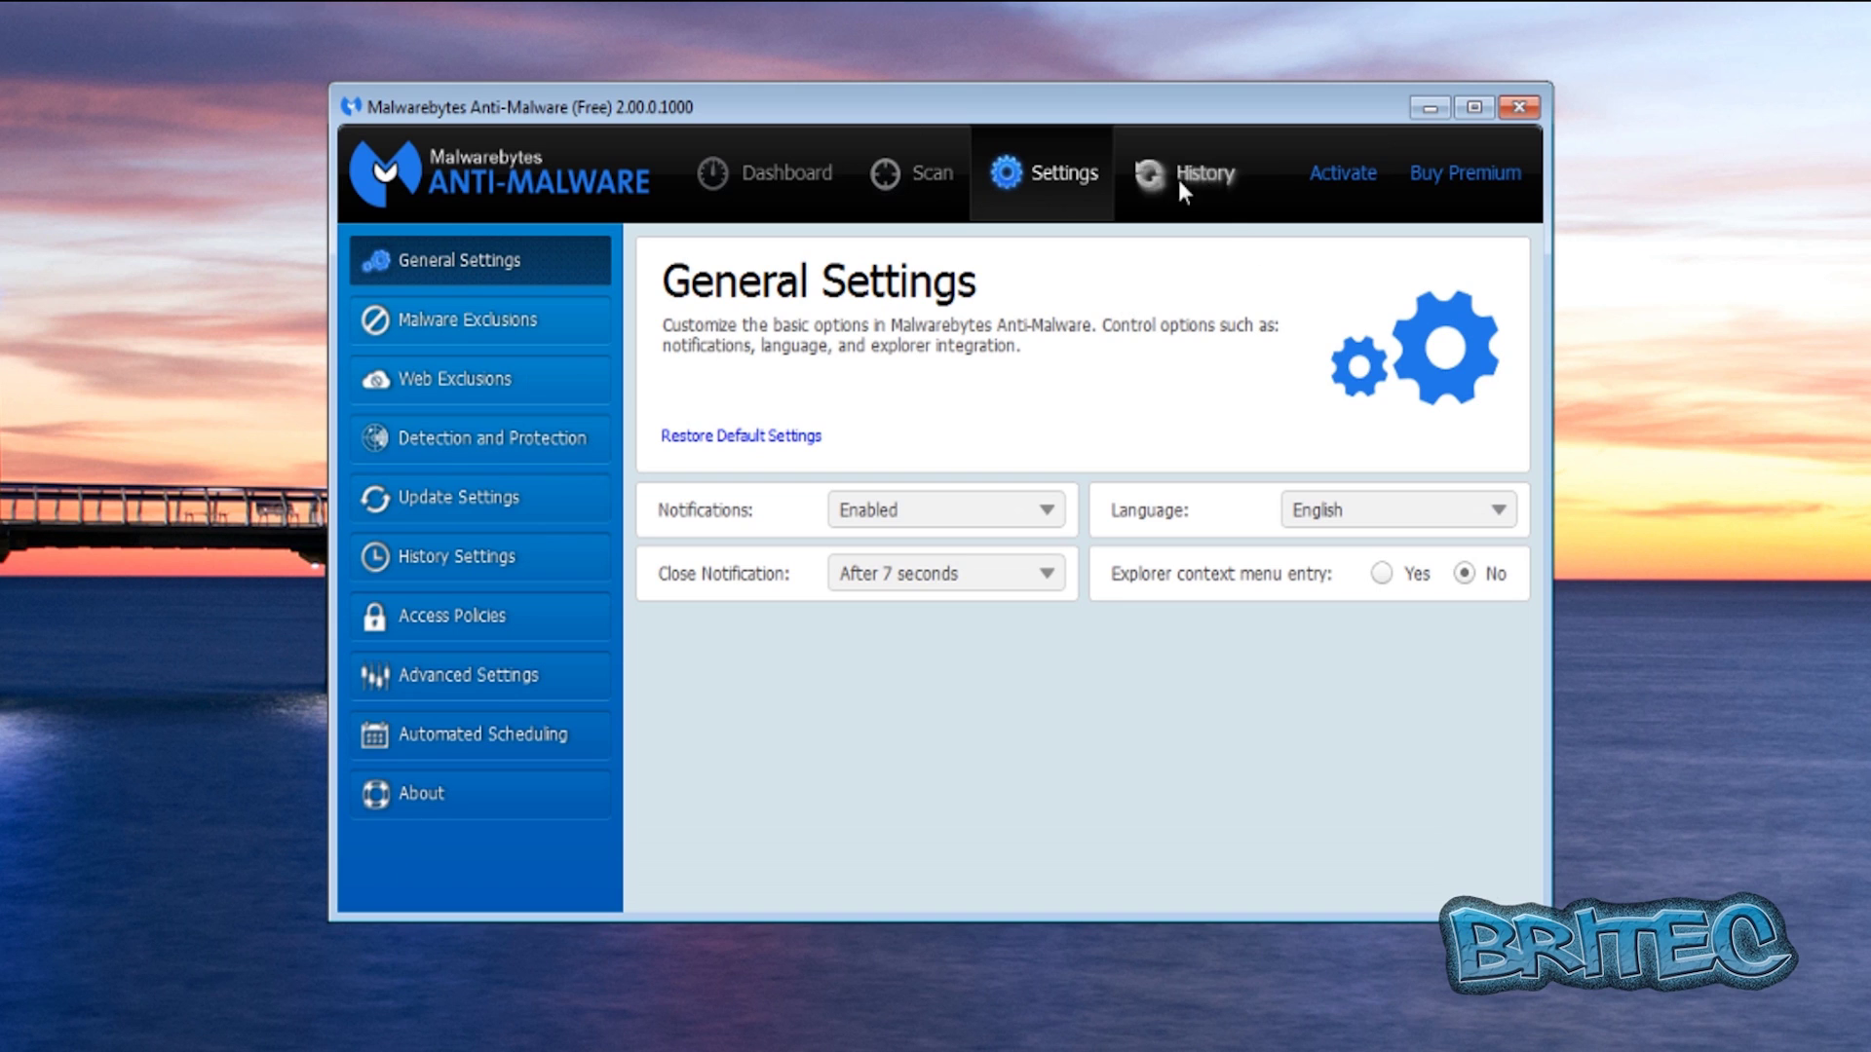
left_click(909, 170)
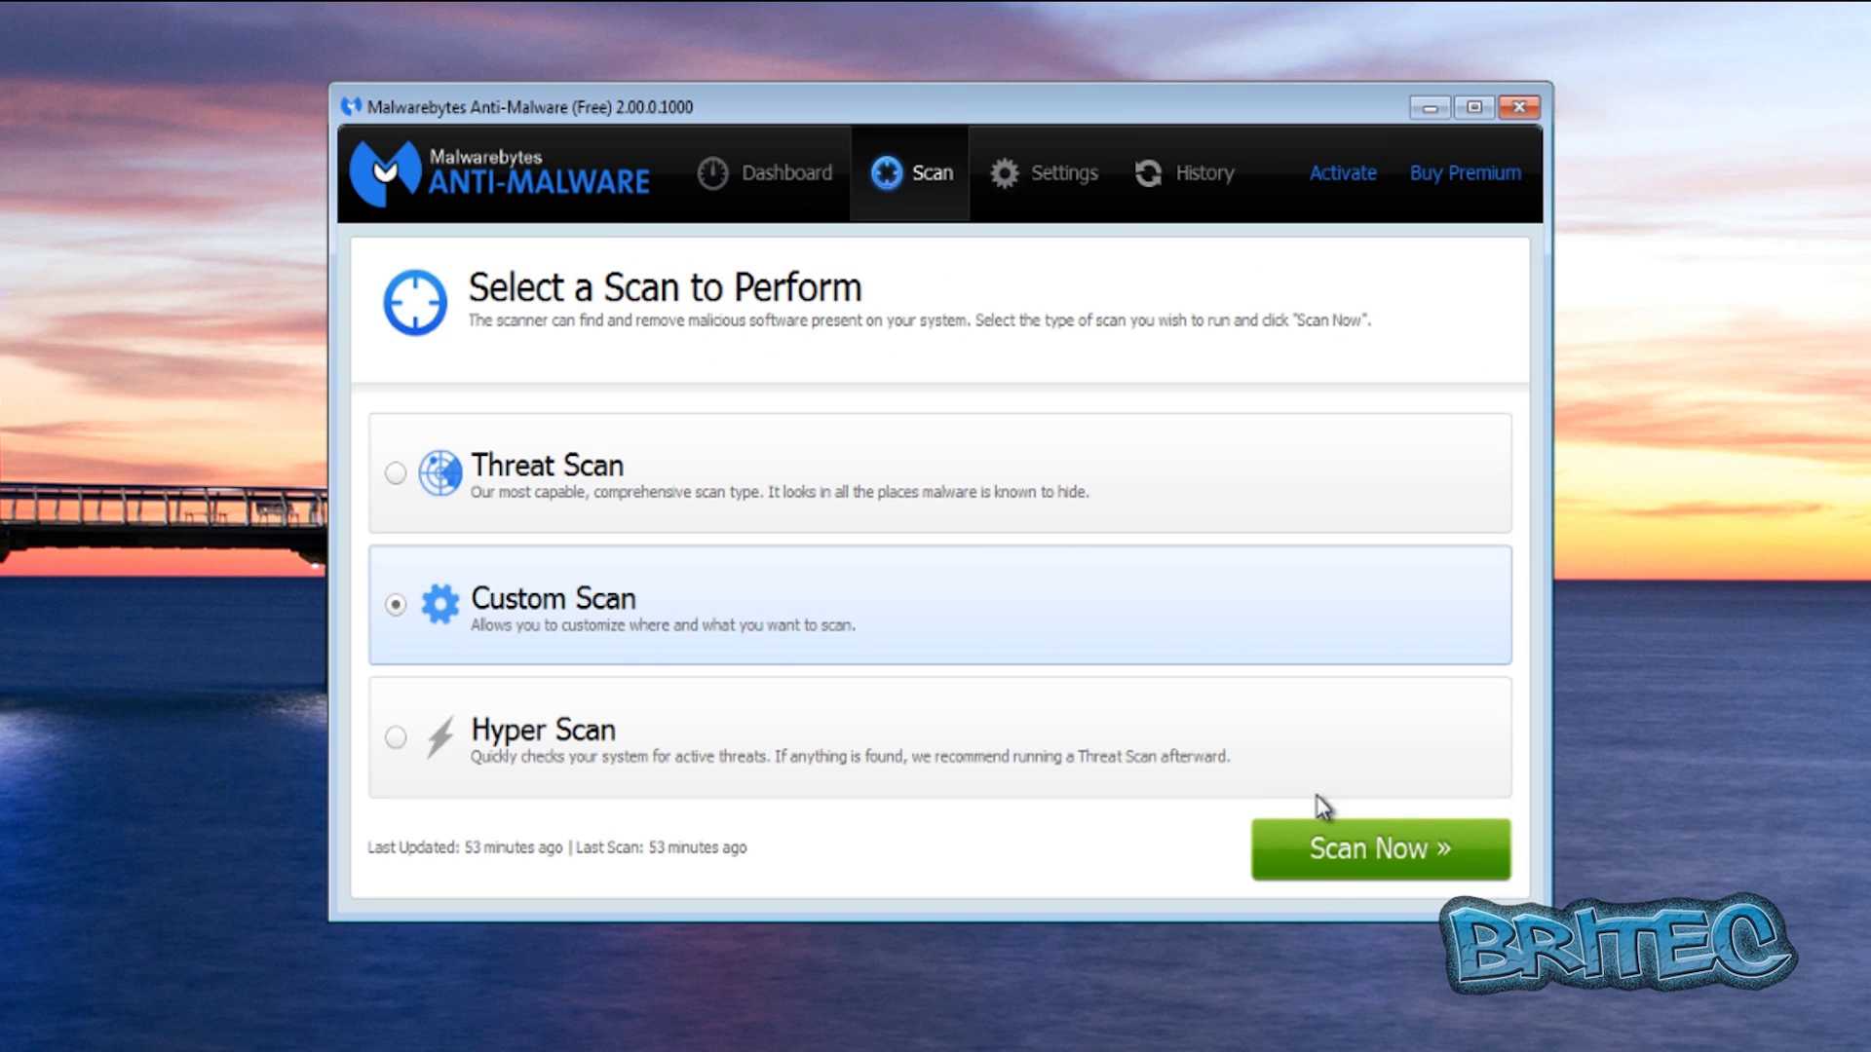
left_click(1354, 850)
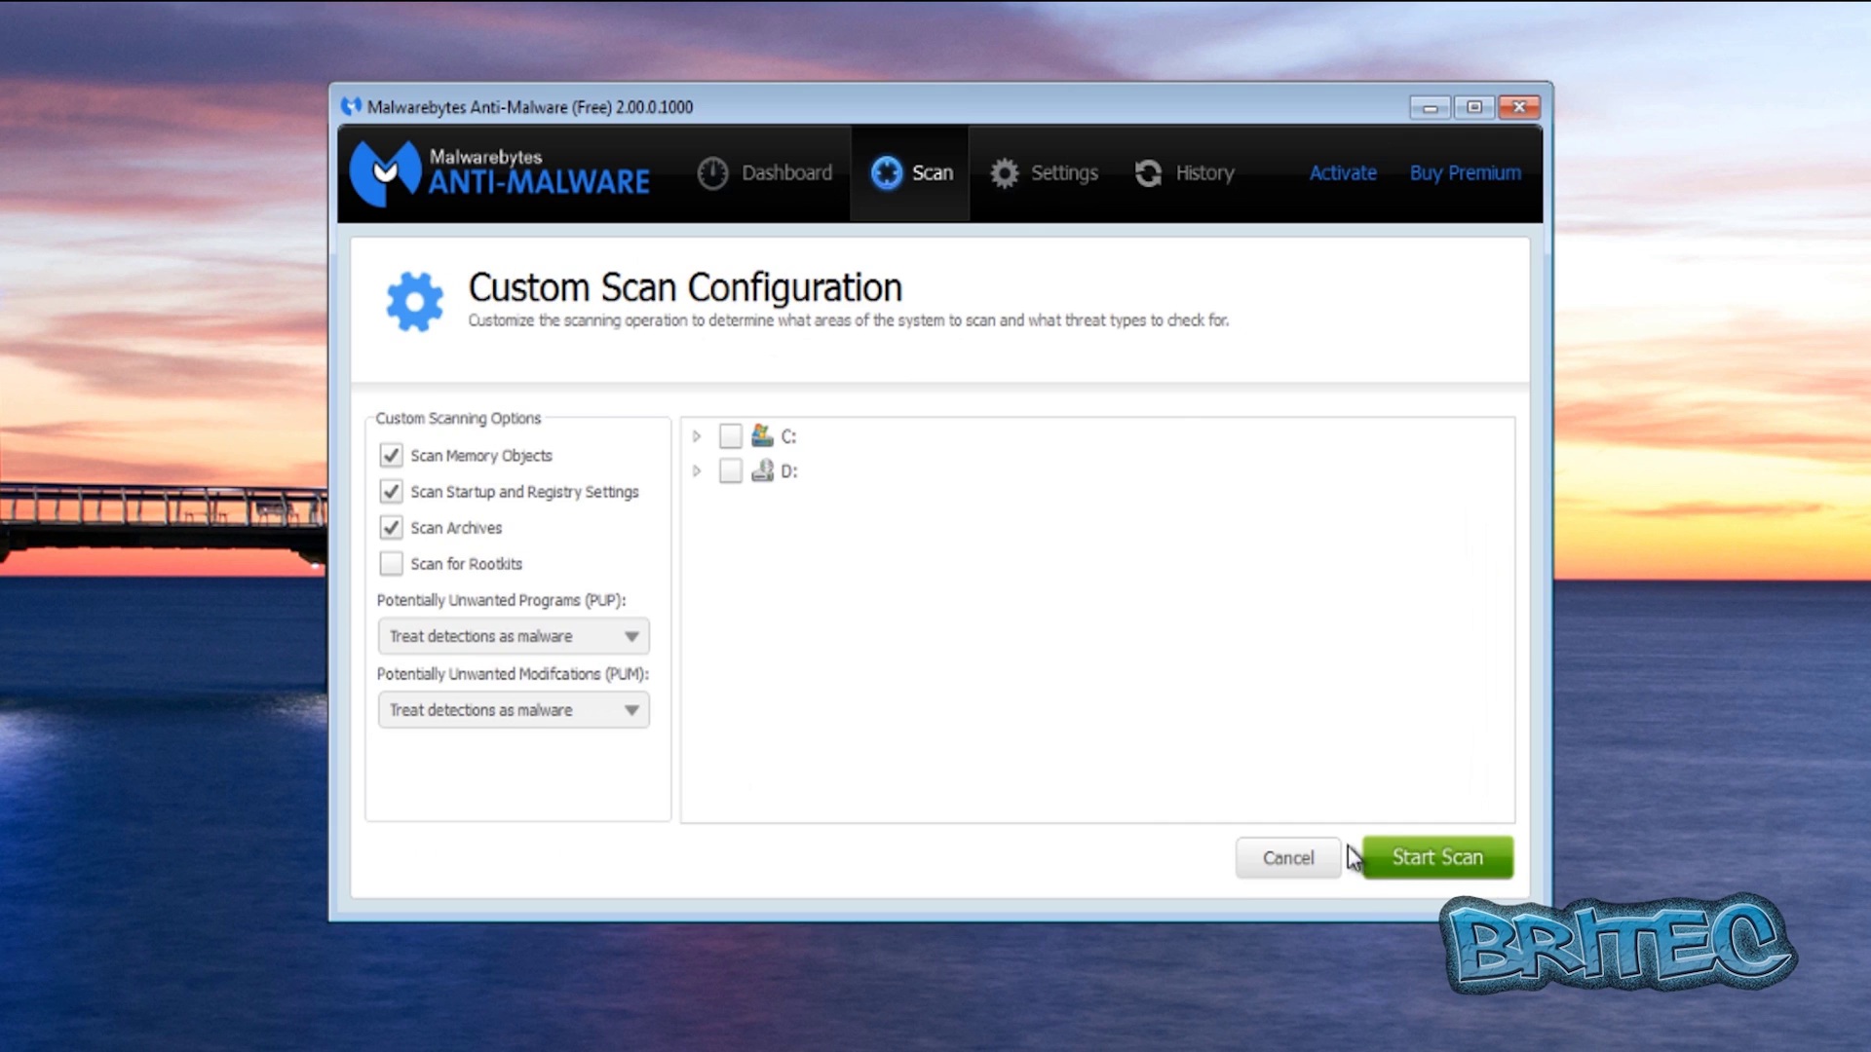
- Start a custom scan of drive C: and download database update v2014.03.27.04
left_click(733, 436)
left_click(1457, 857)
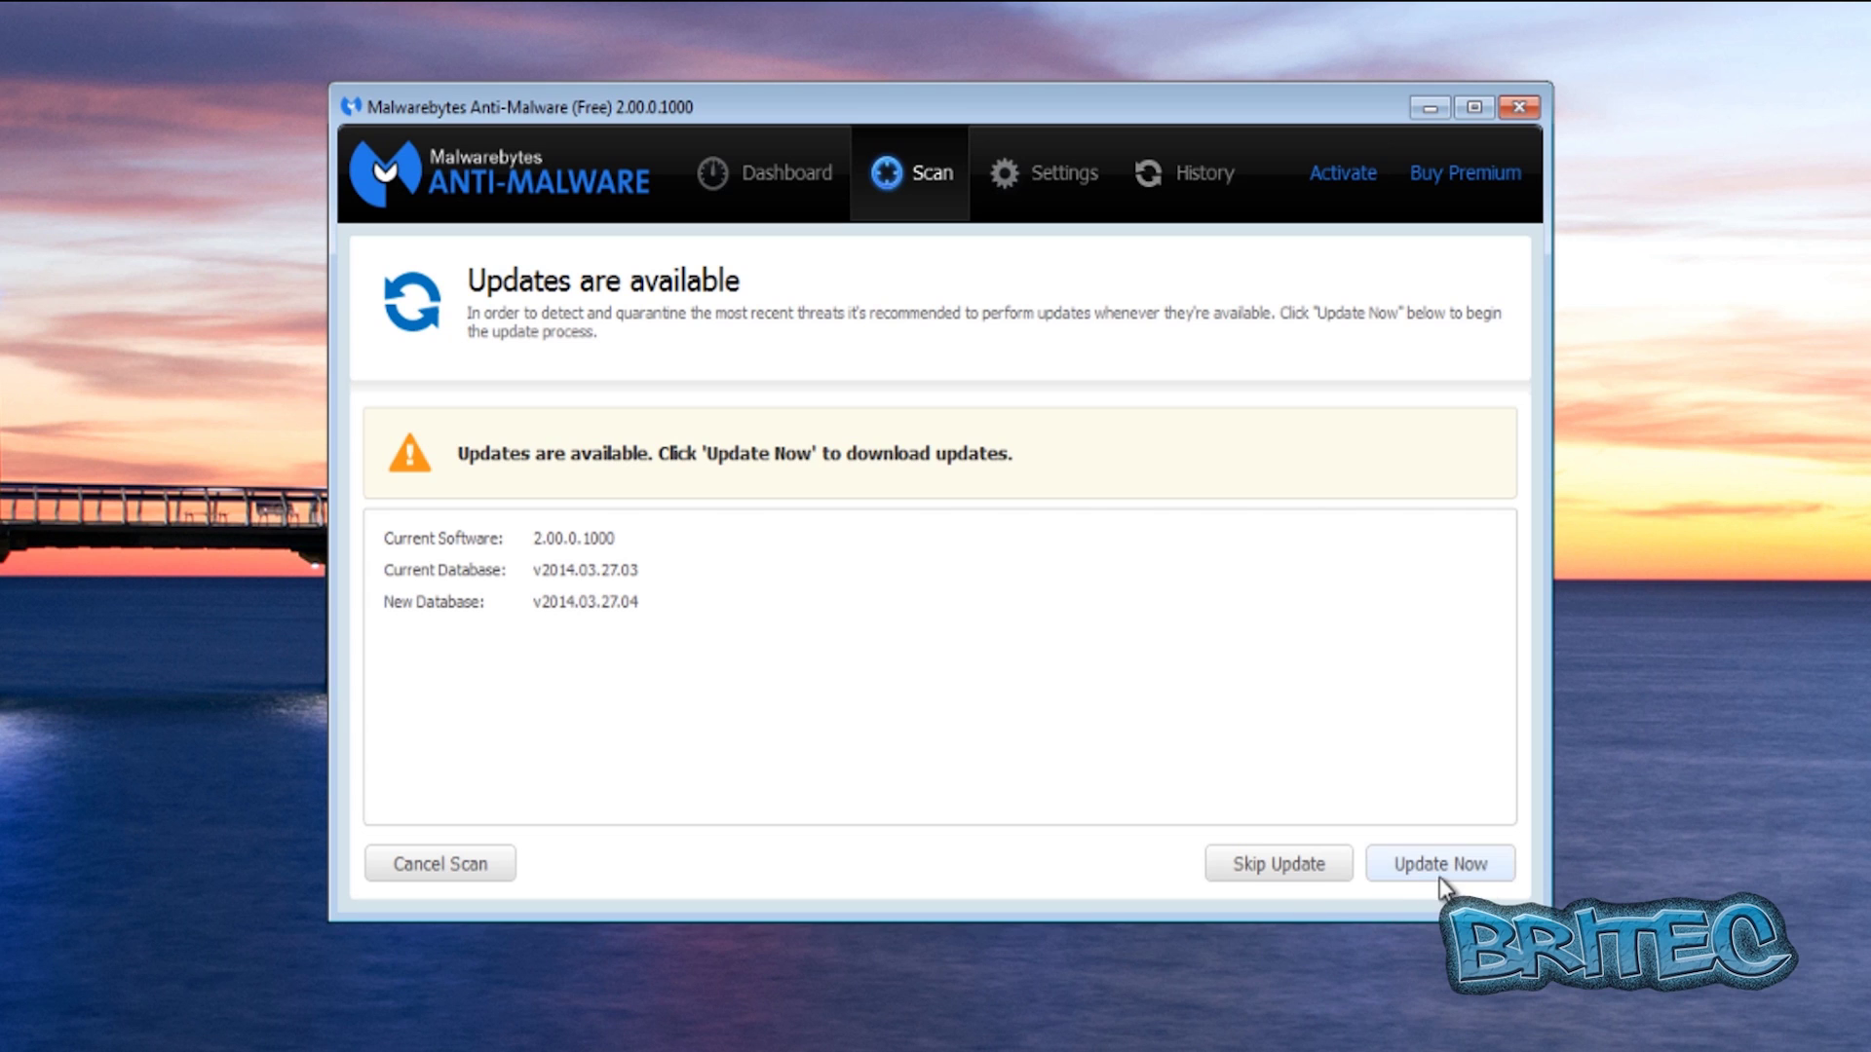
left_click(1442, 865)
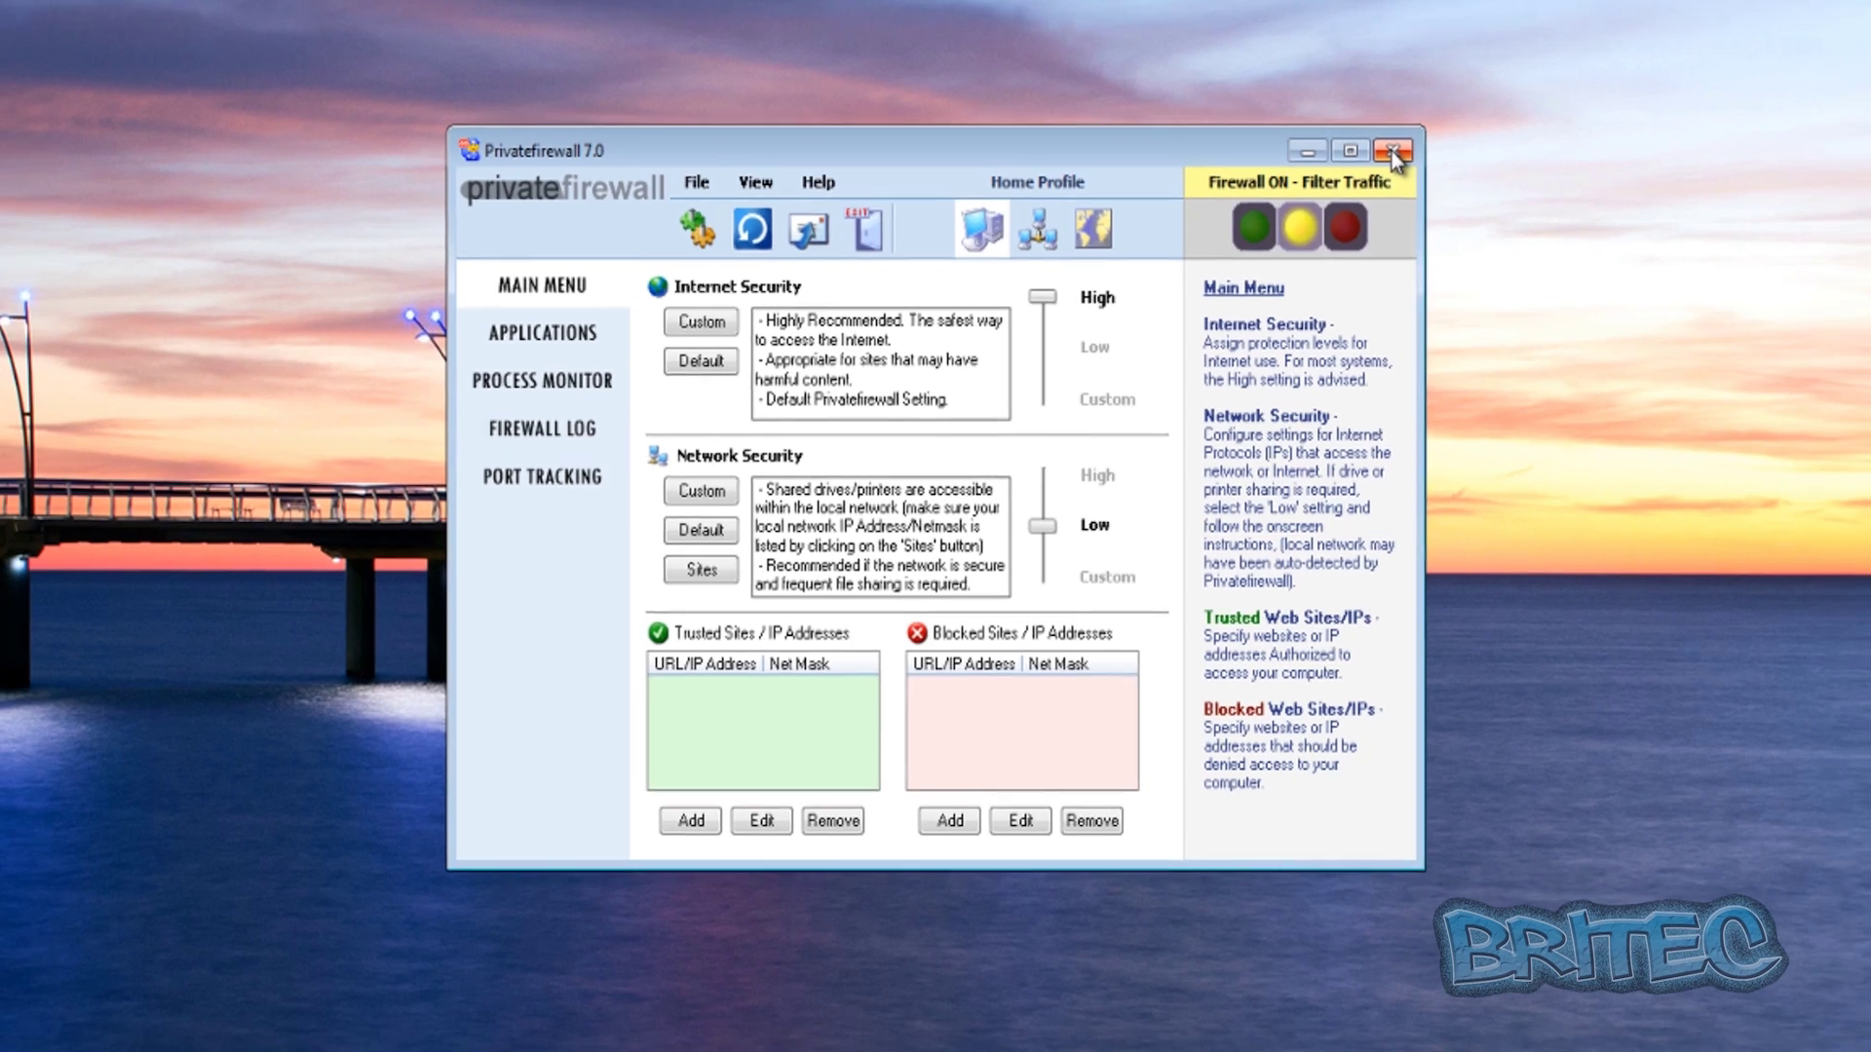
- Close the Privatefirewall 7.0 main window, leaving the bare desktop
left_click(1392, 151)
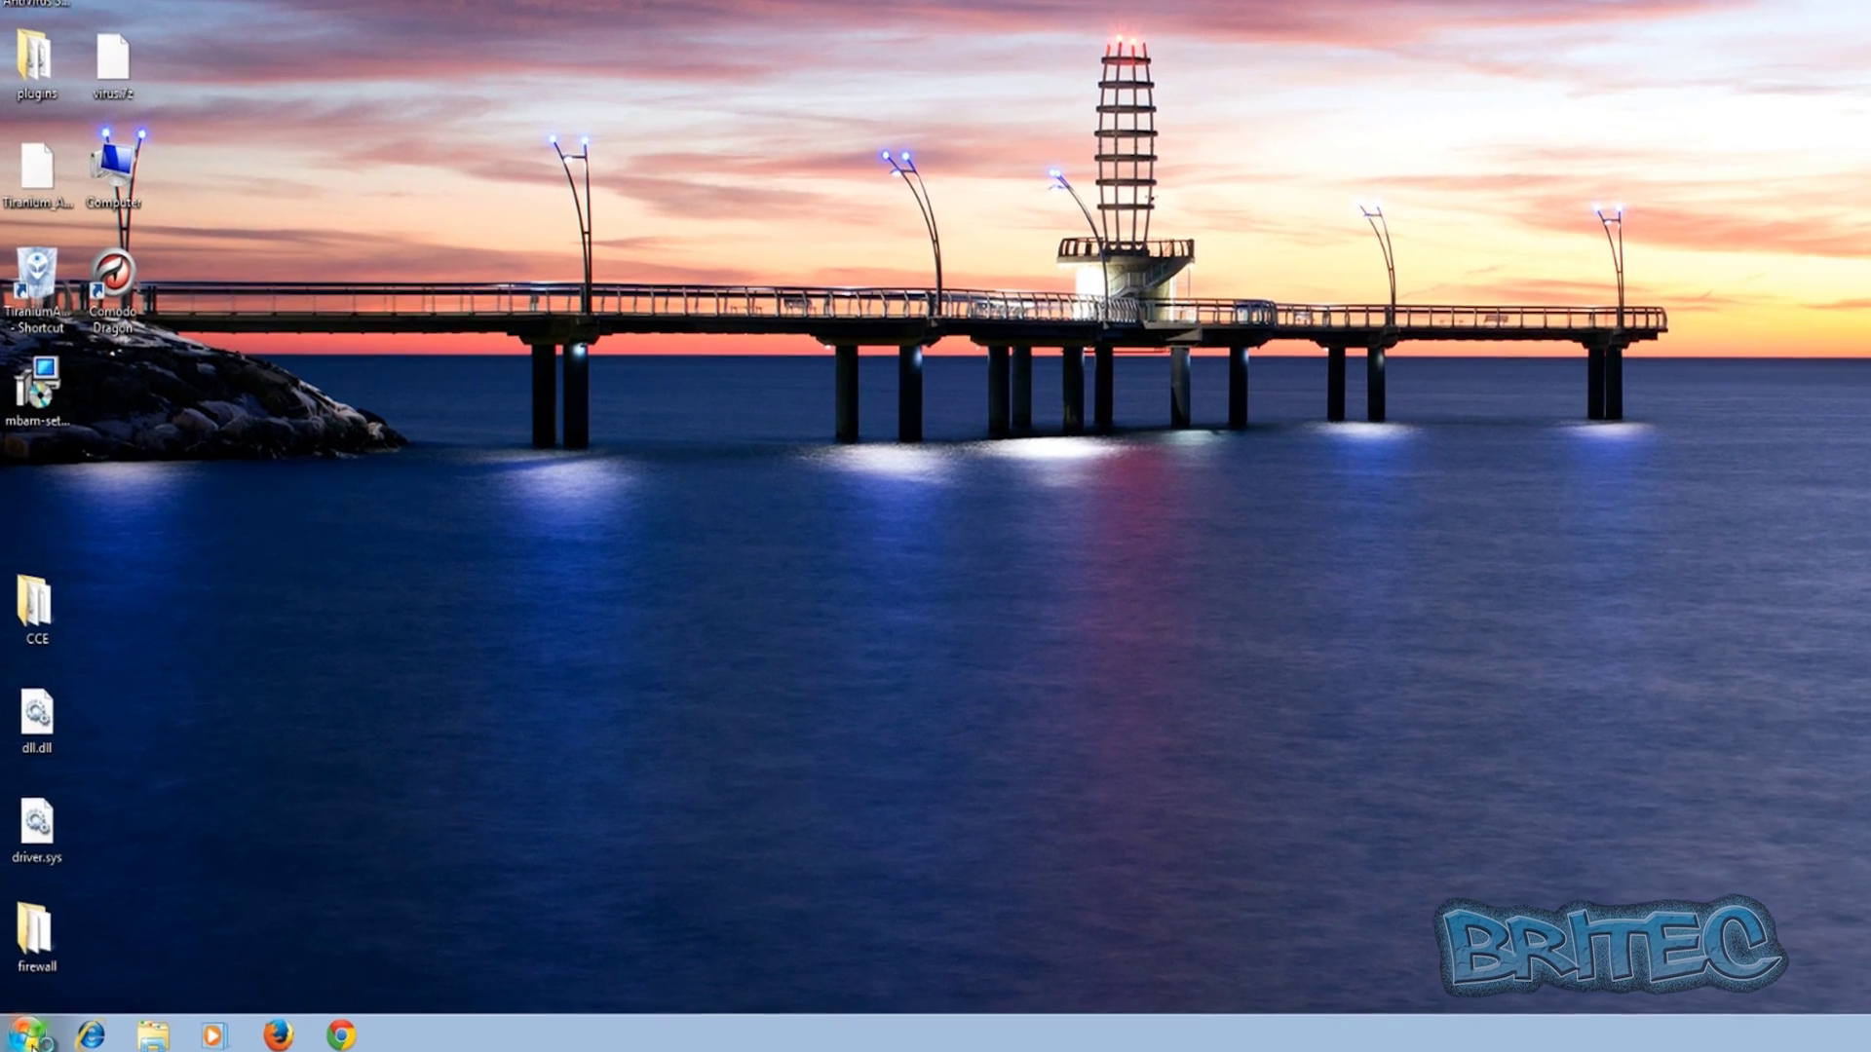
- Apply Windows Firewall's recommended settings in Control Panel, turning it On after approving UAC
key("super")
left_click(421, 807)
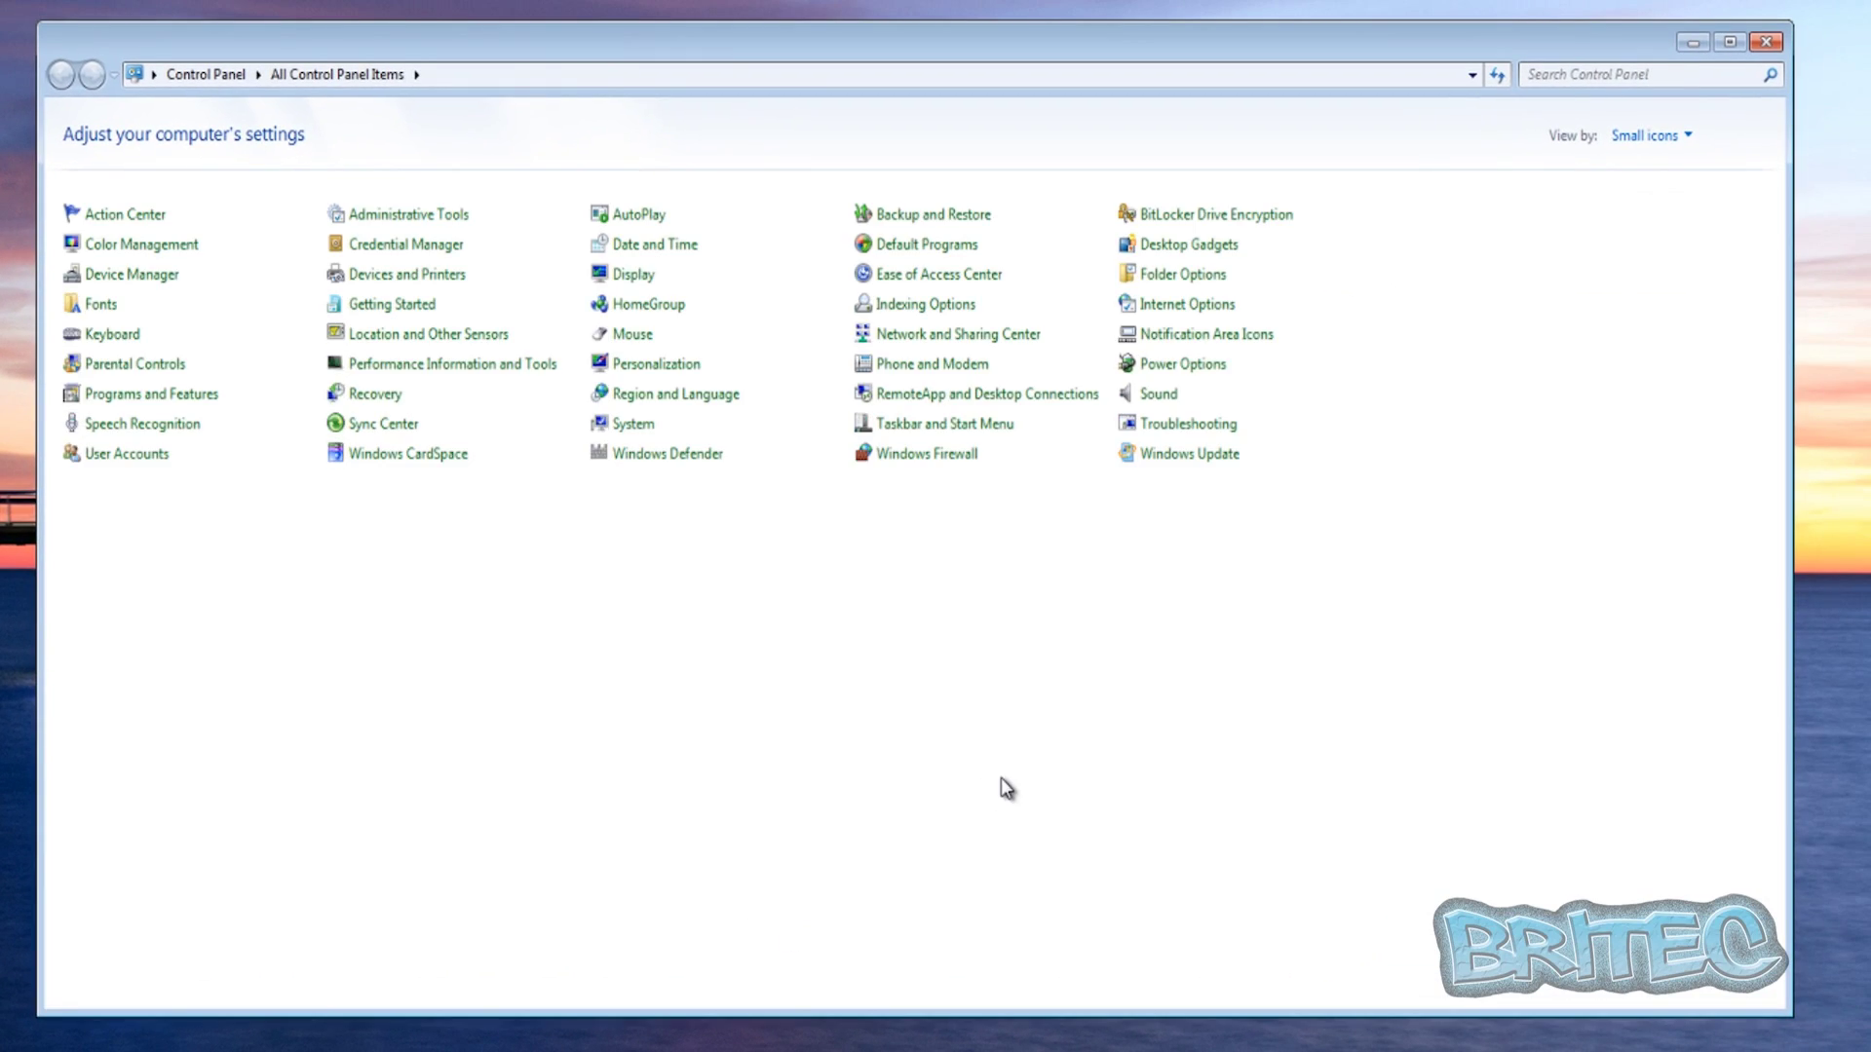
left_click(913, 470)
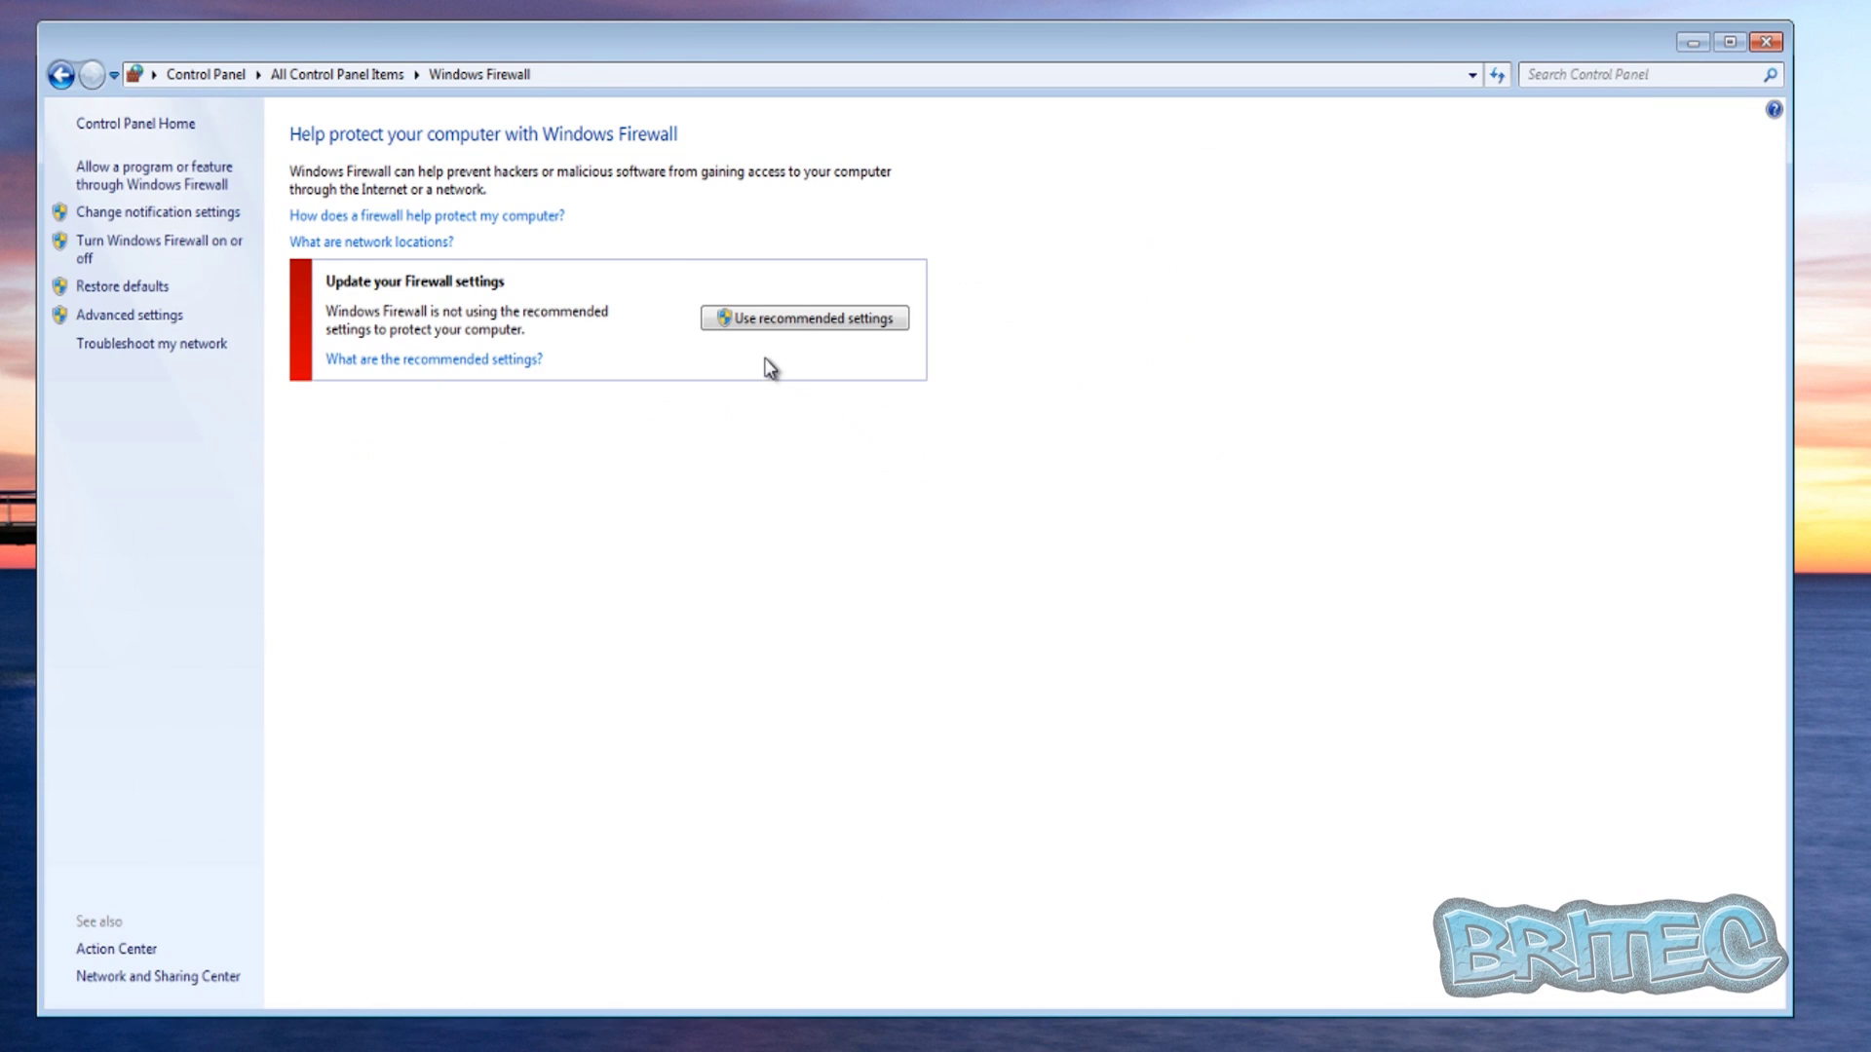
left_click(773, 320)
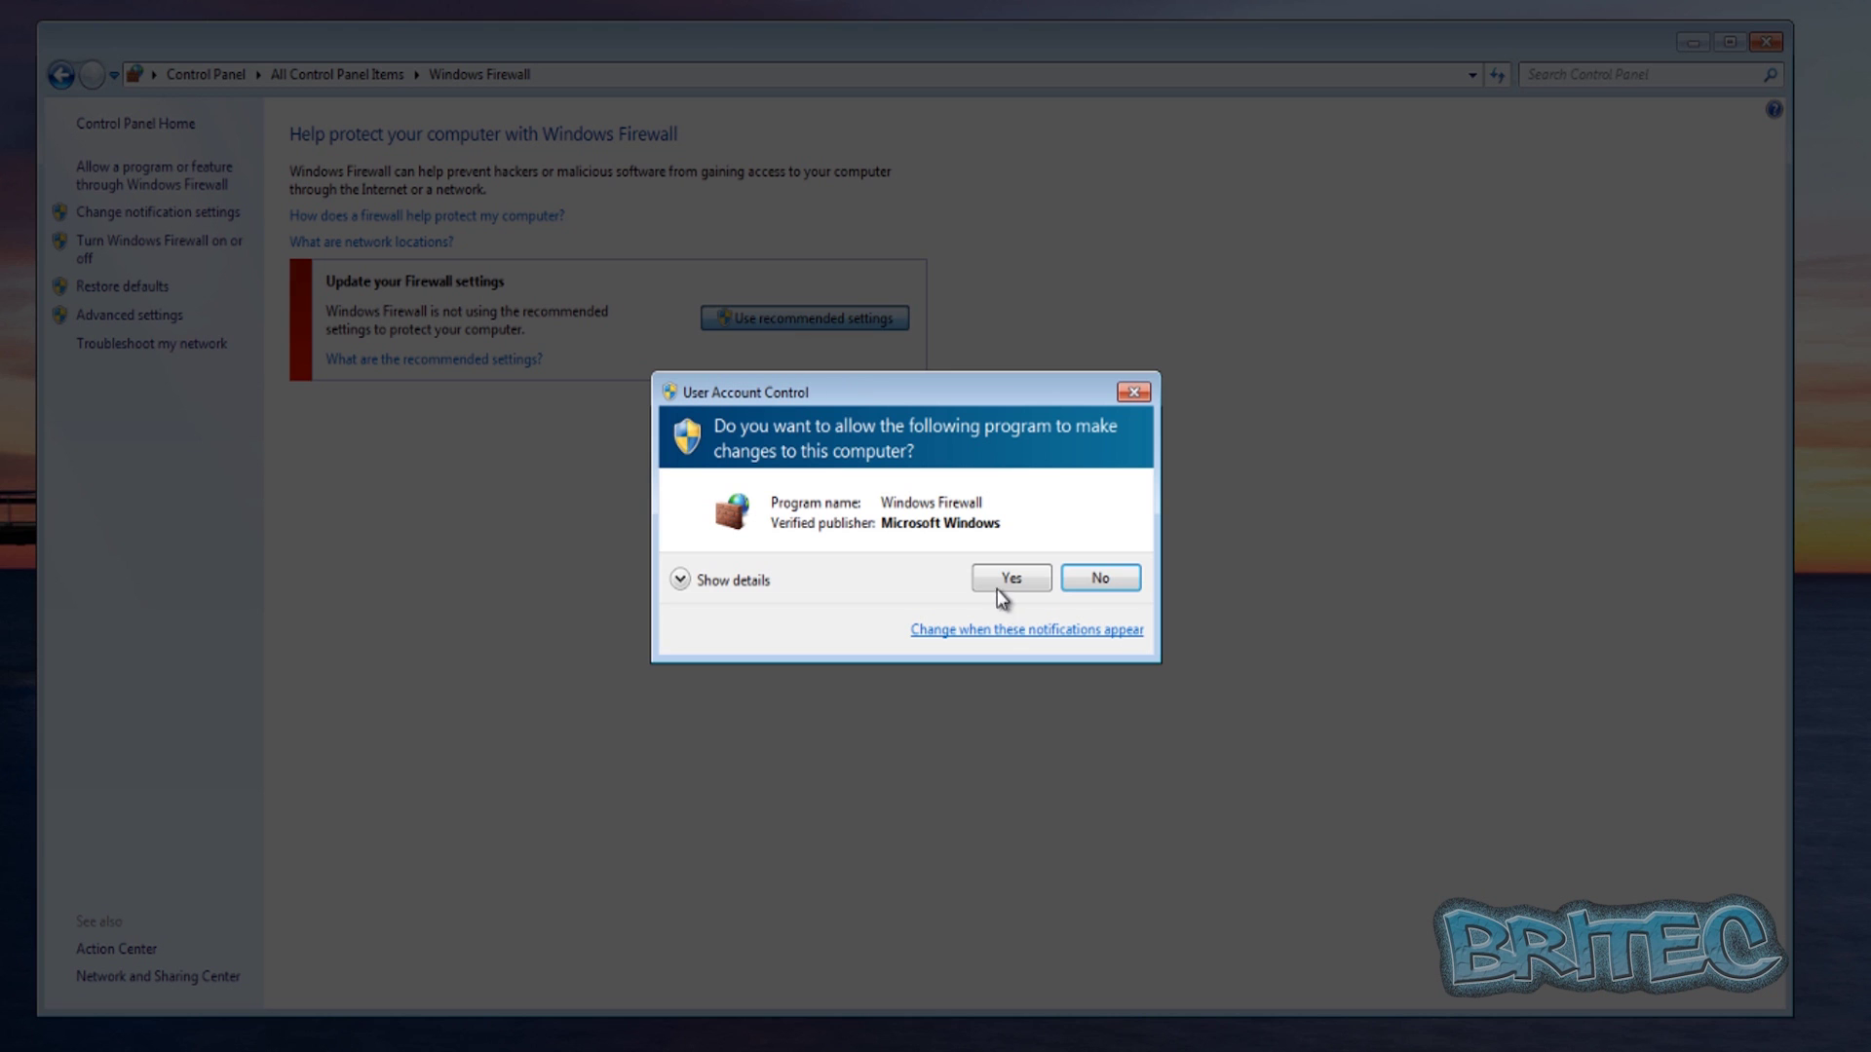
left_click(1004, 580)
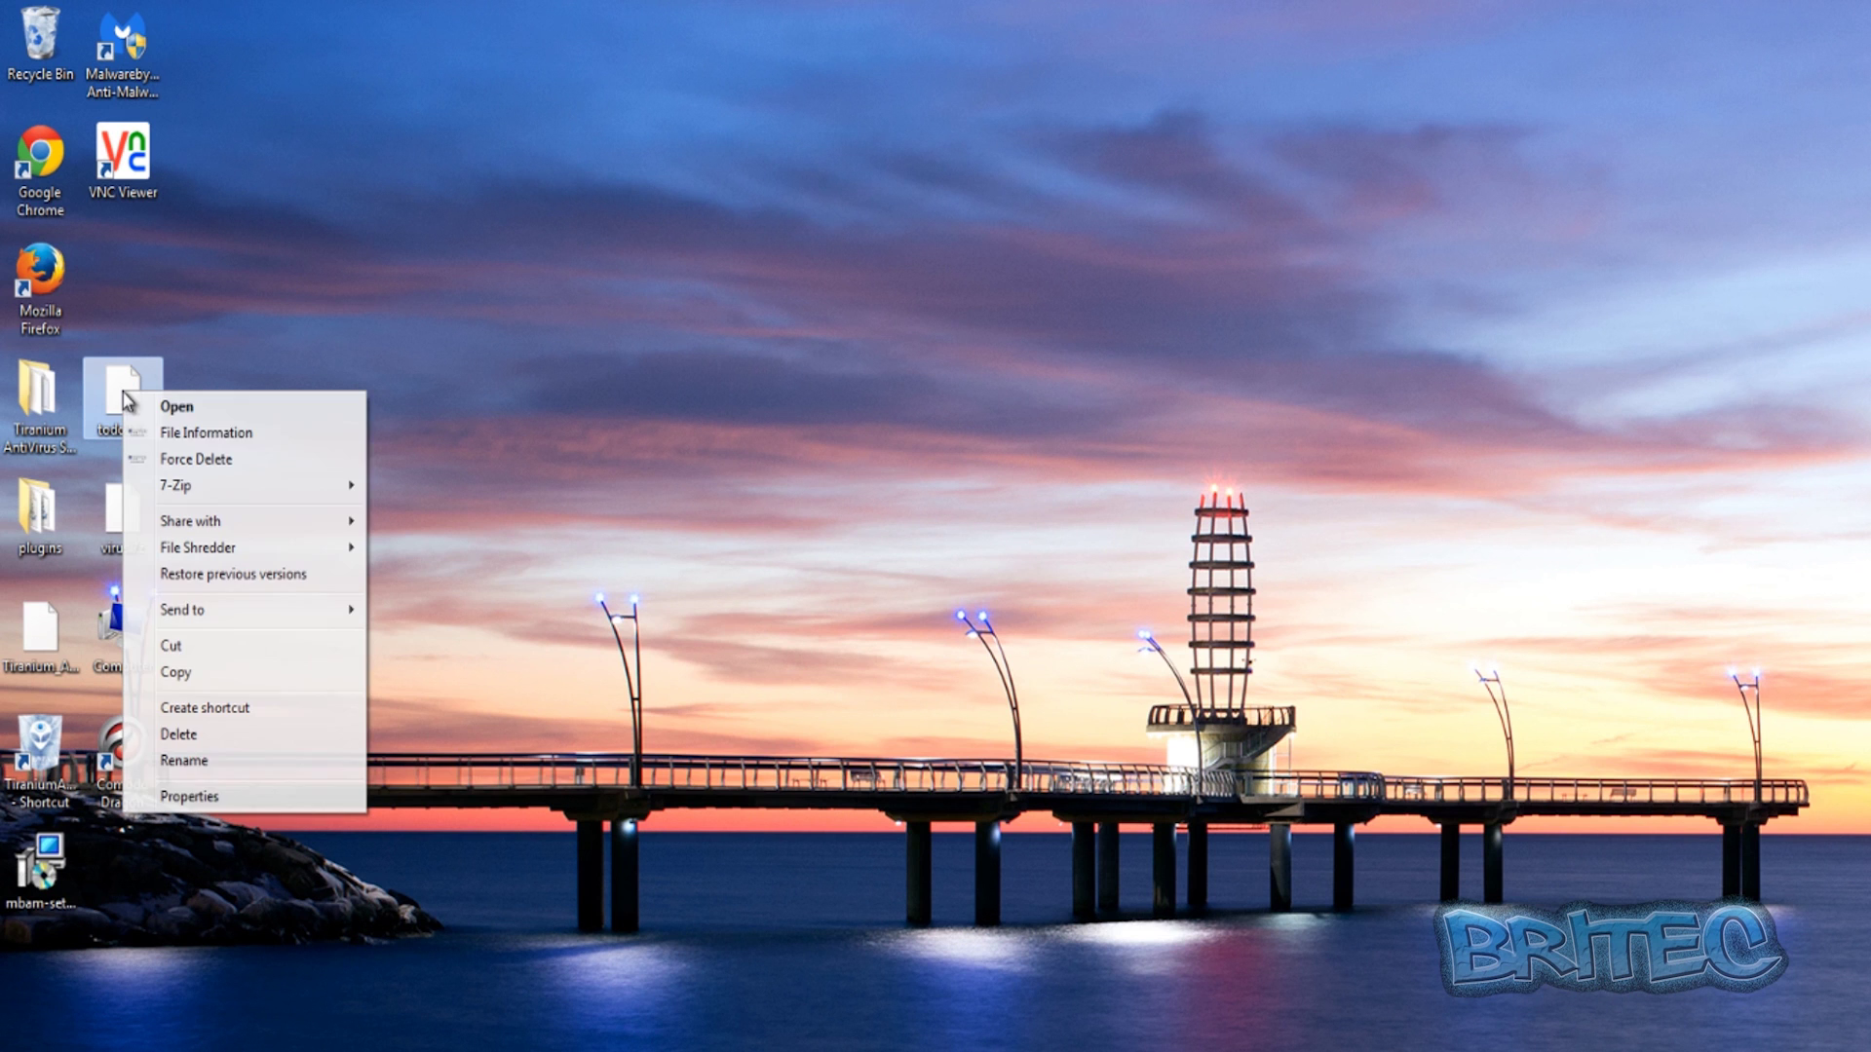
- Extract the todo folder from todo2.7z onto the desktop, entering the archive password
mouse_move(305, 485)
left_click(402, 484)
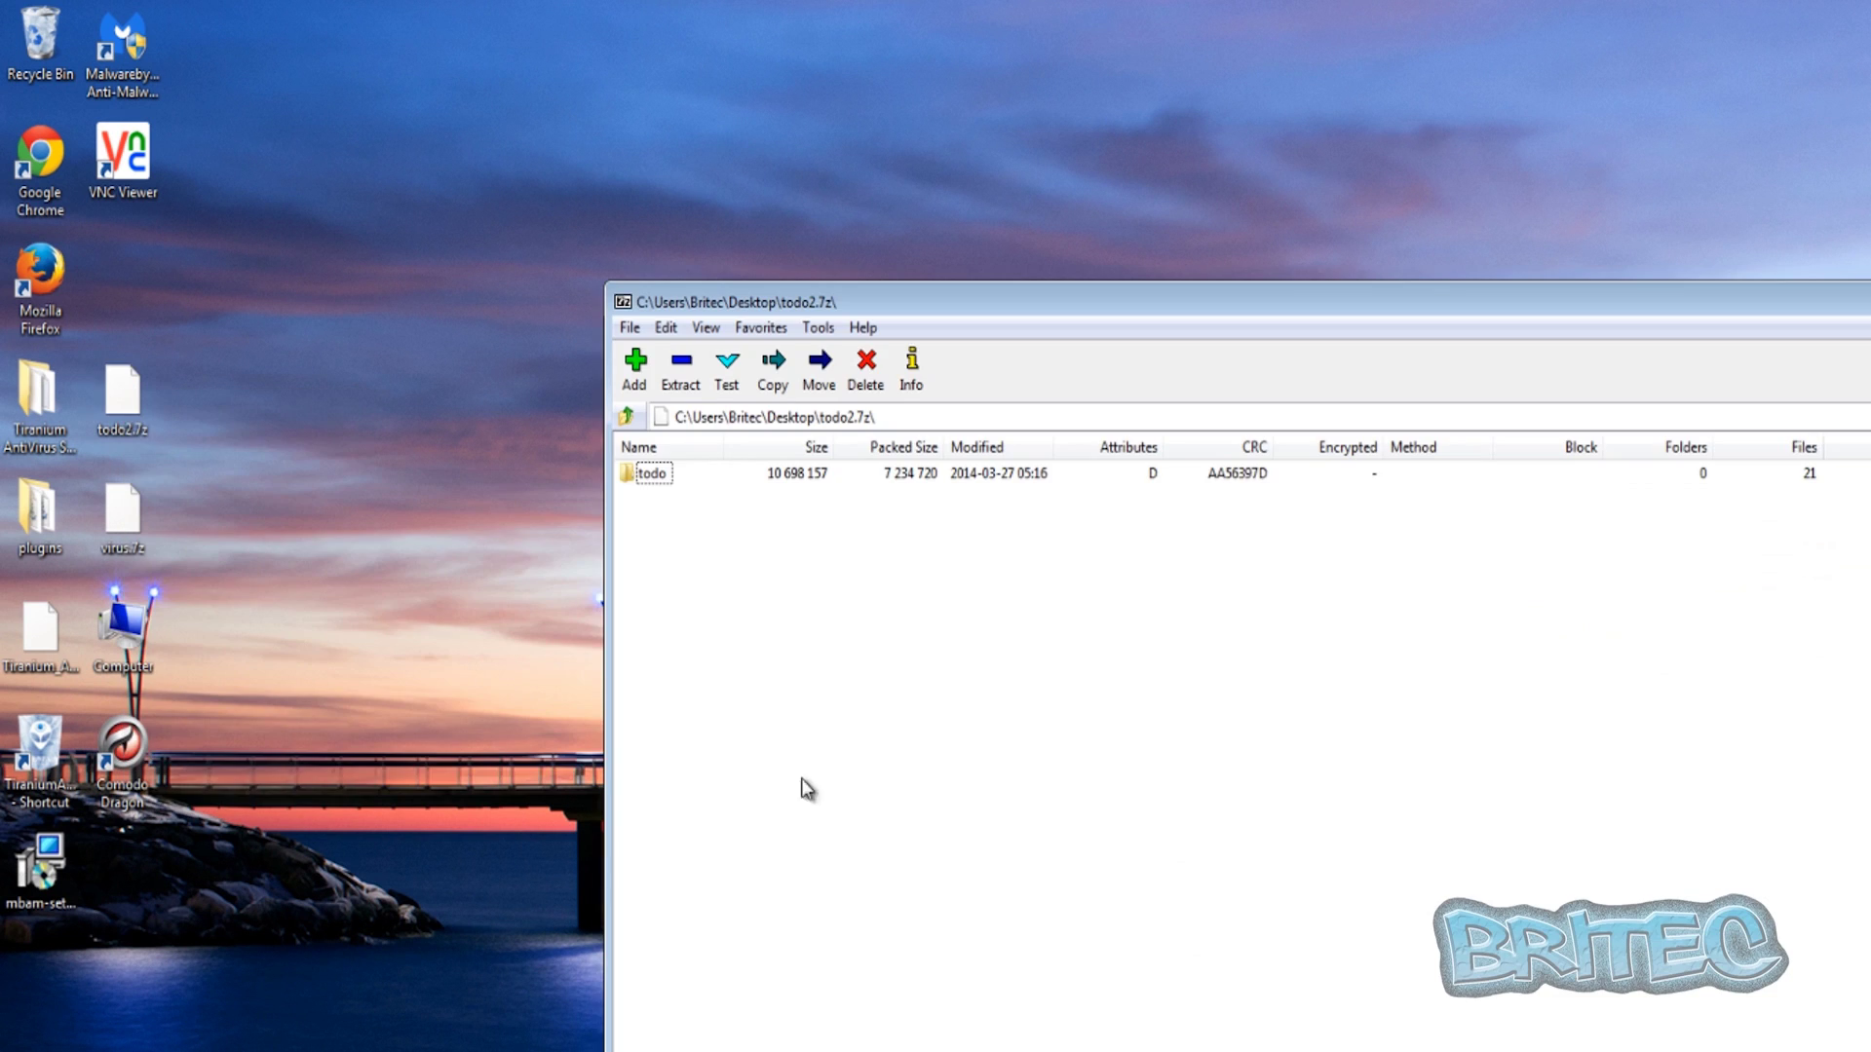
left_click_drag(651, 474, 524, 616)
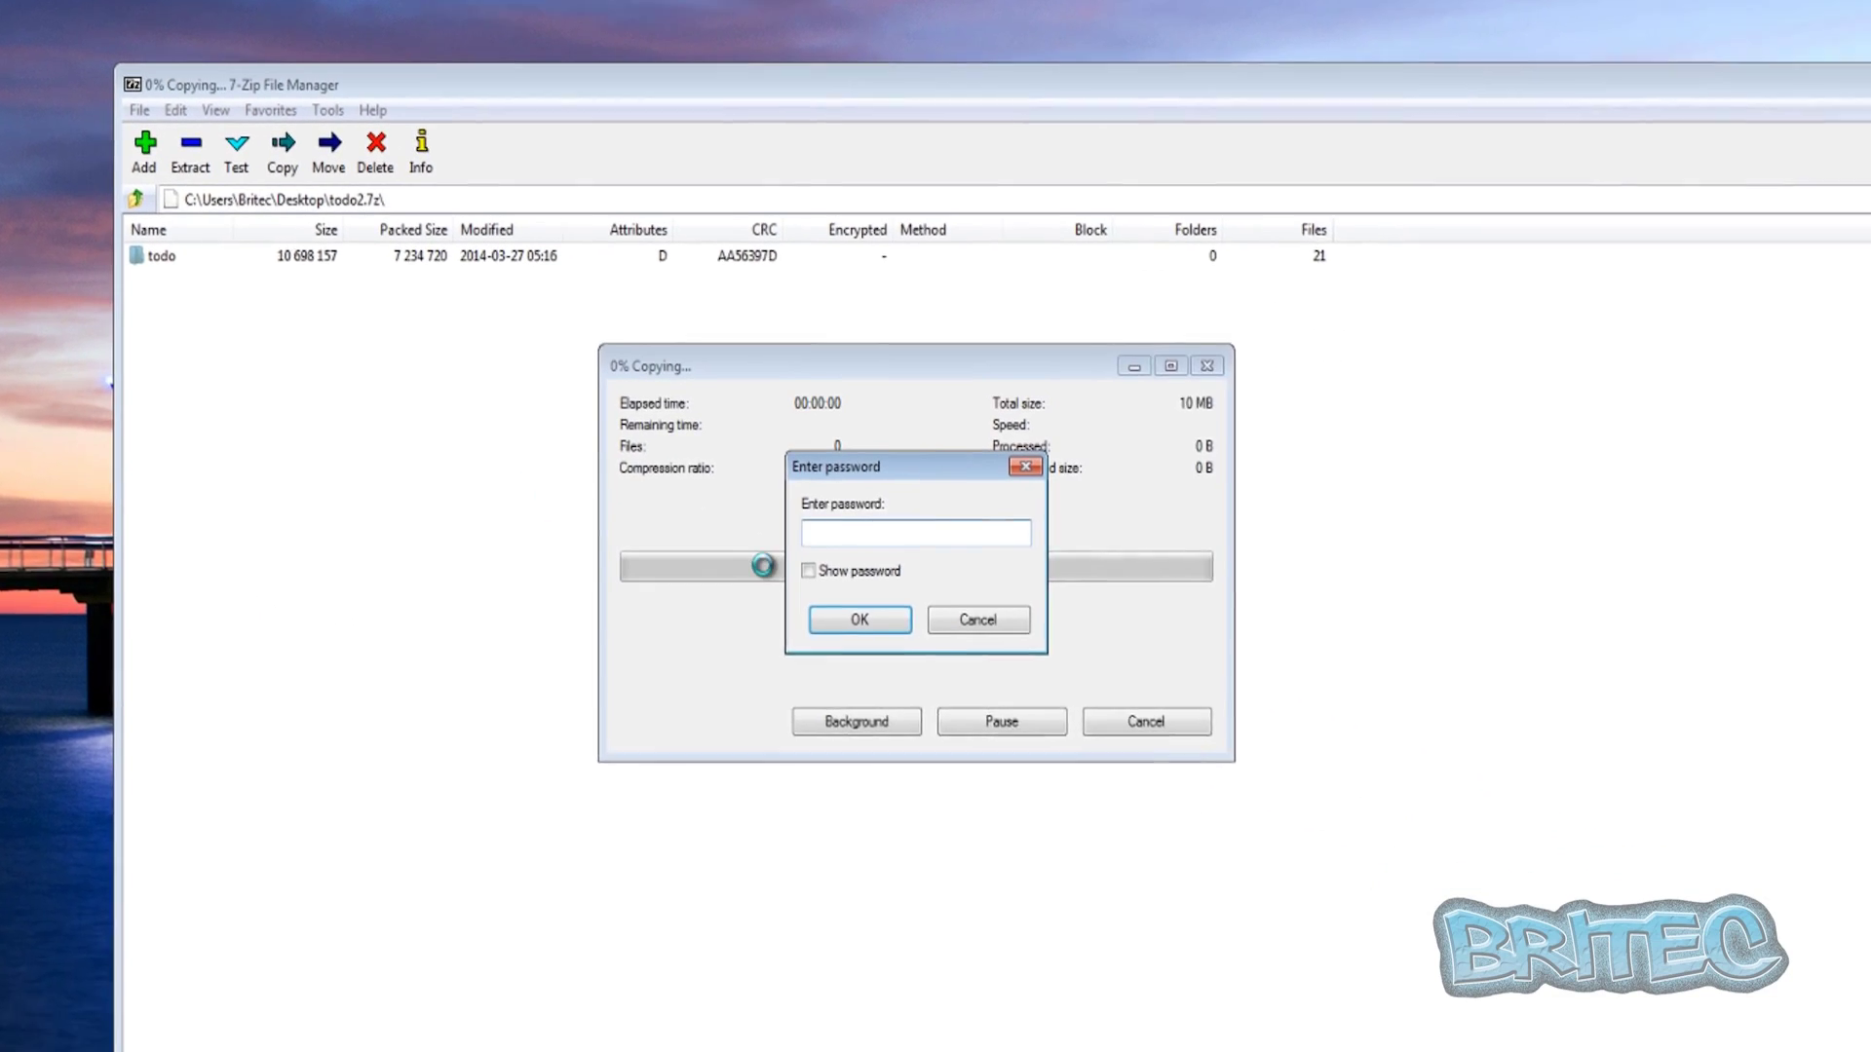
type("*")
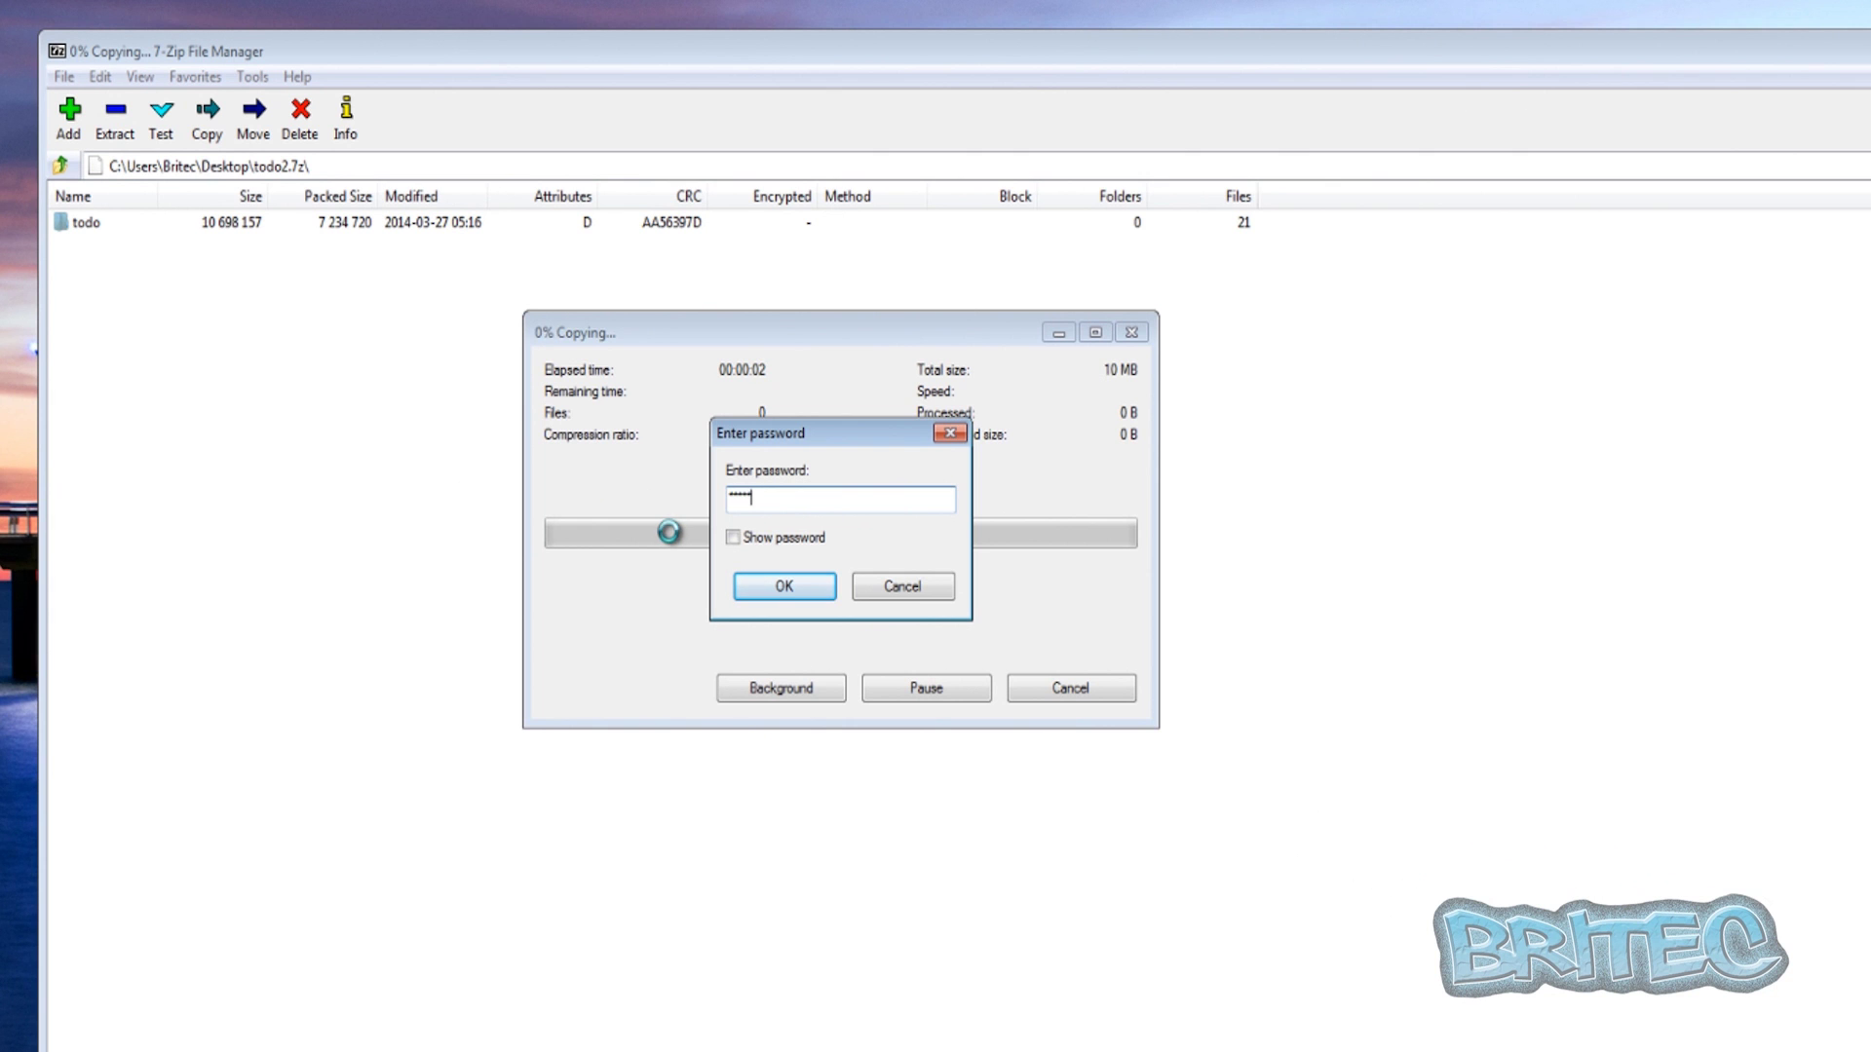
key("Return")
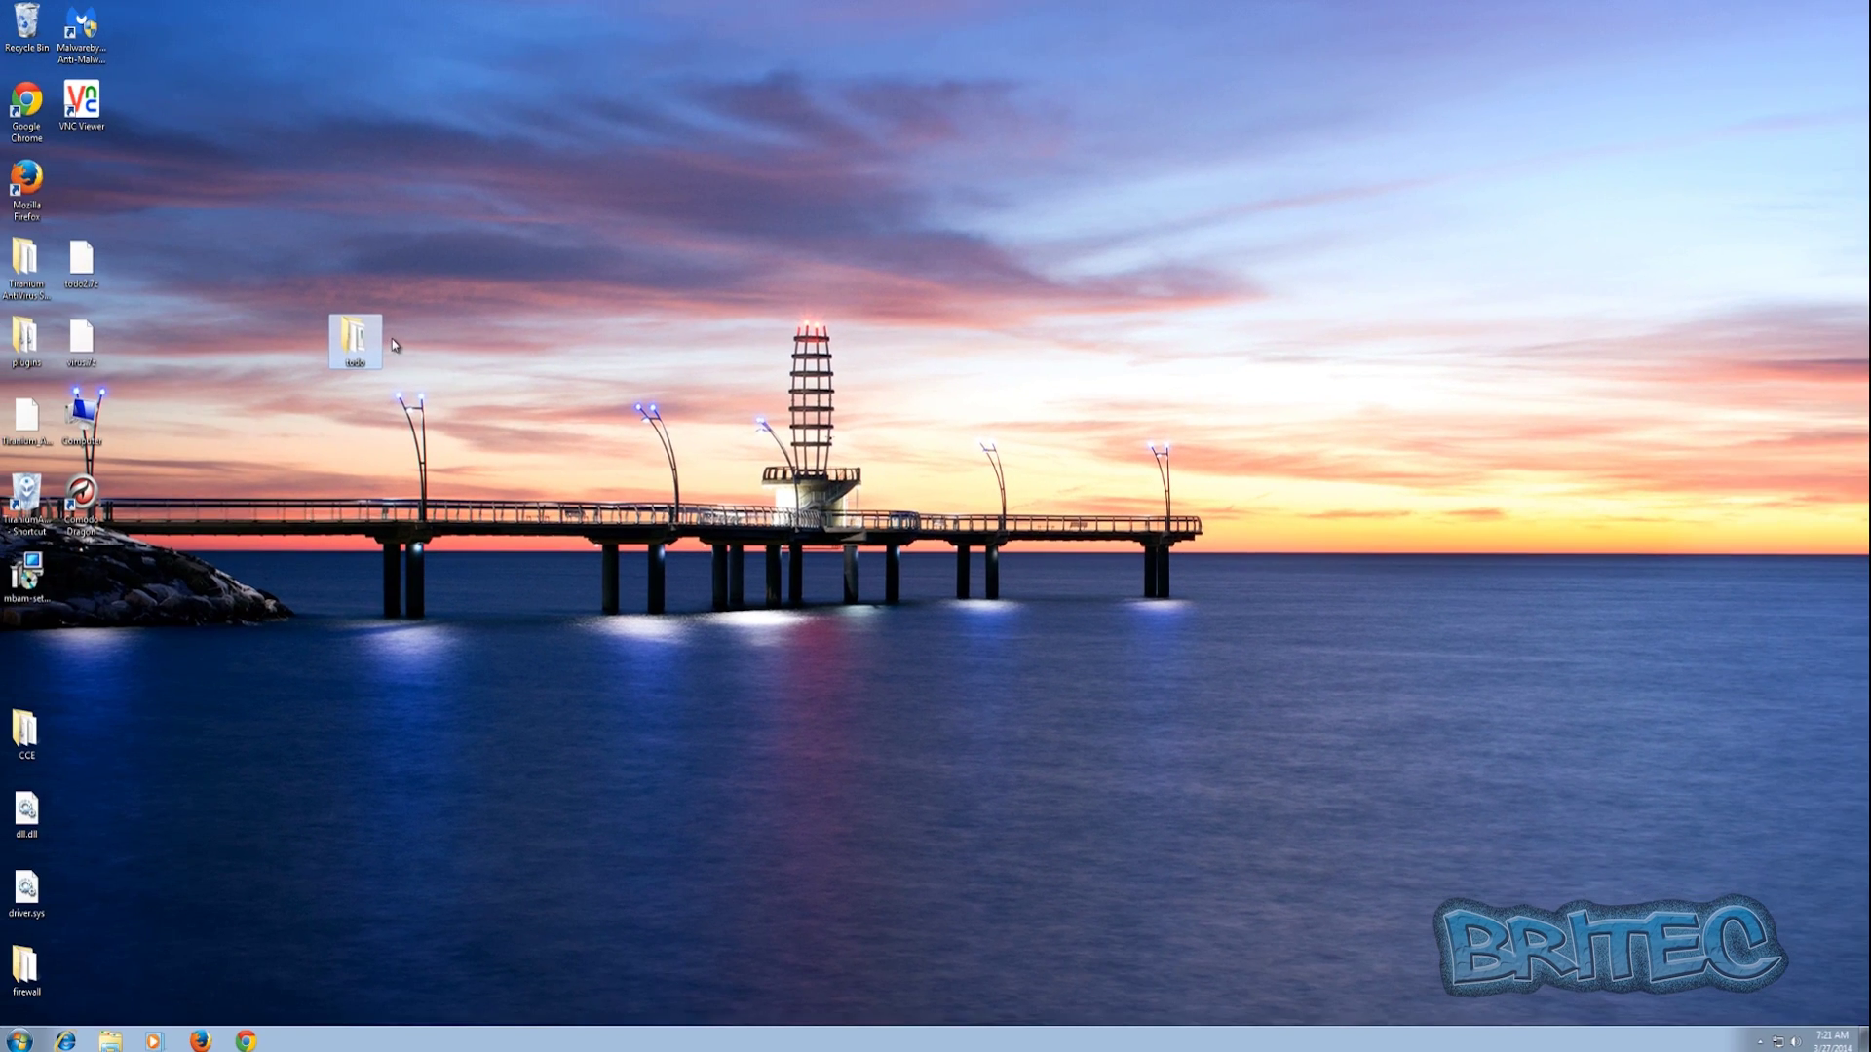
left_click_drag(354, 341, 795, 413)
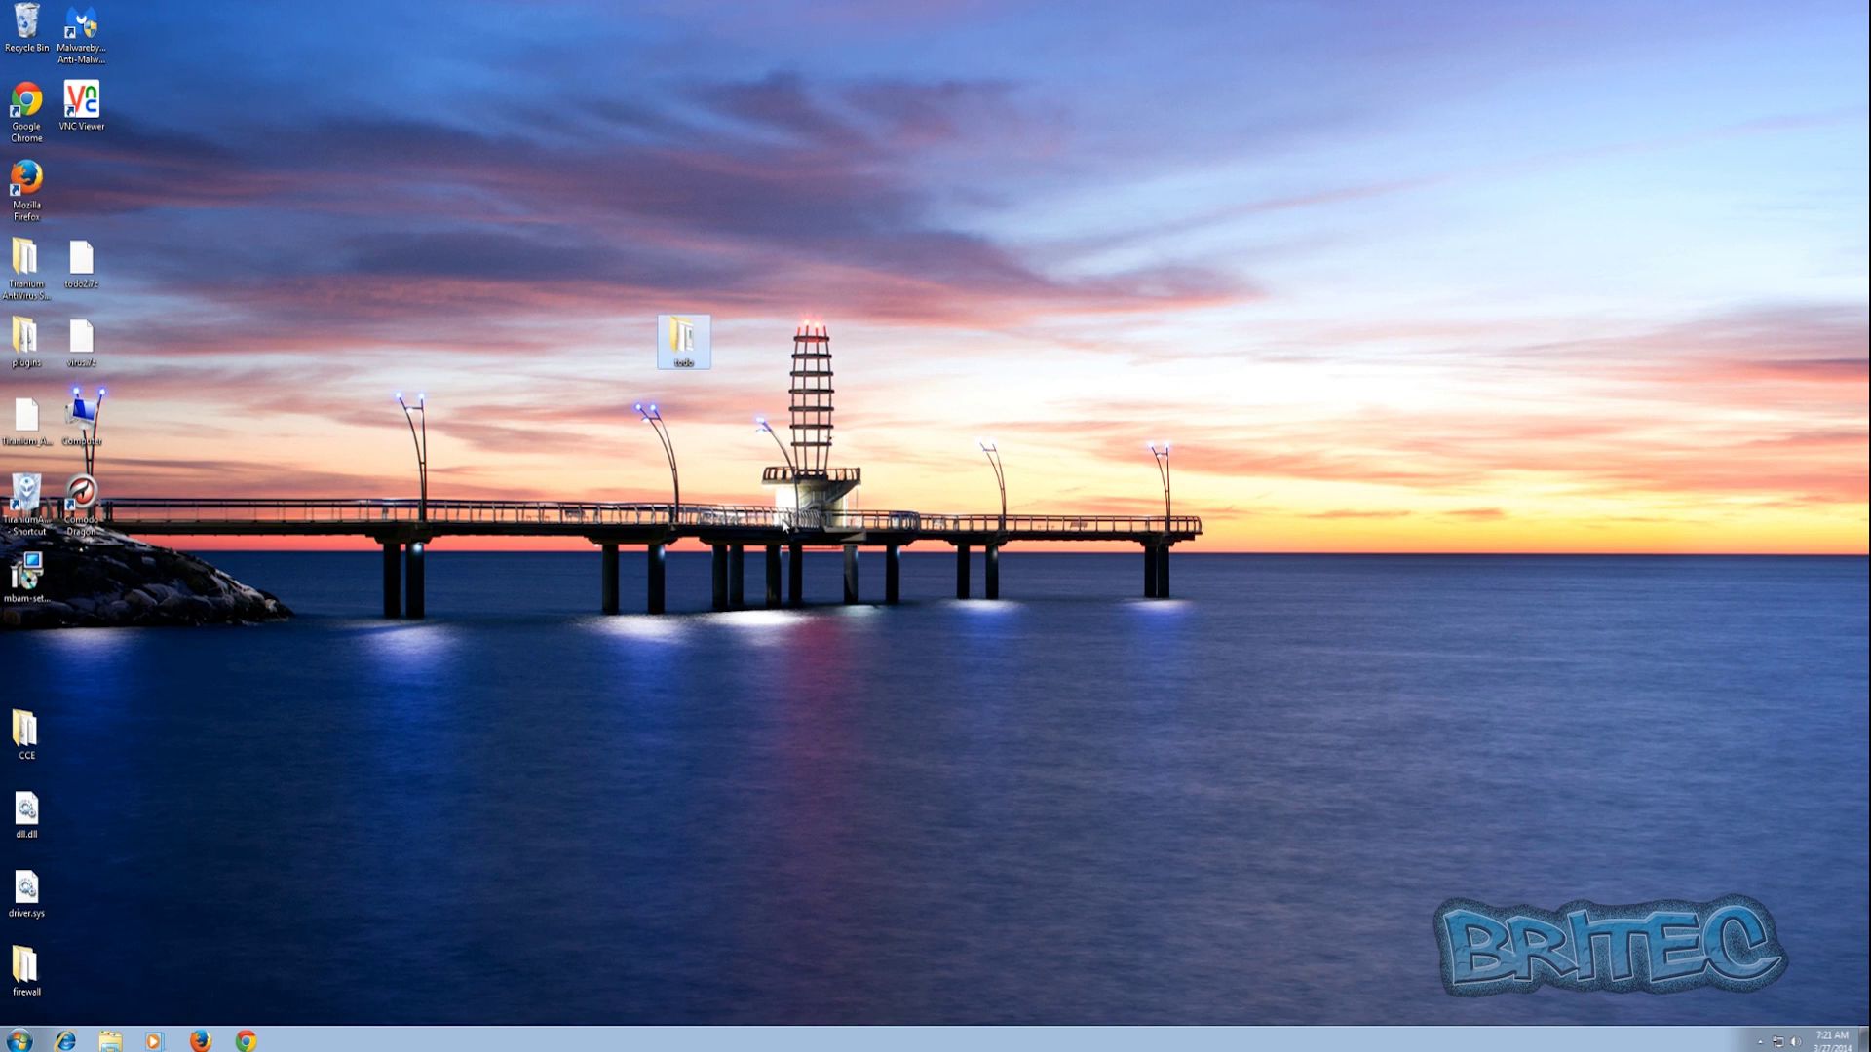
- Open the todo folder, select samples.exe, then launch KillSwitch.exe from the CCE folder
double_click(683, 343)
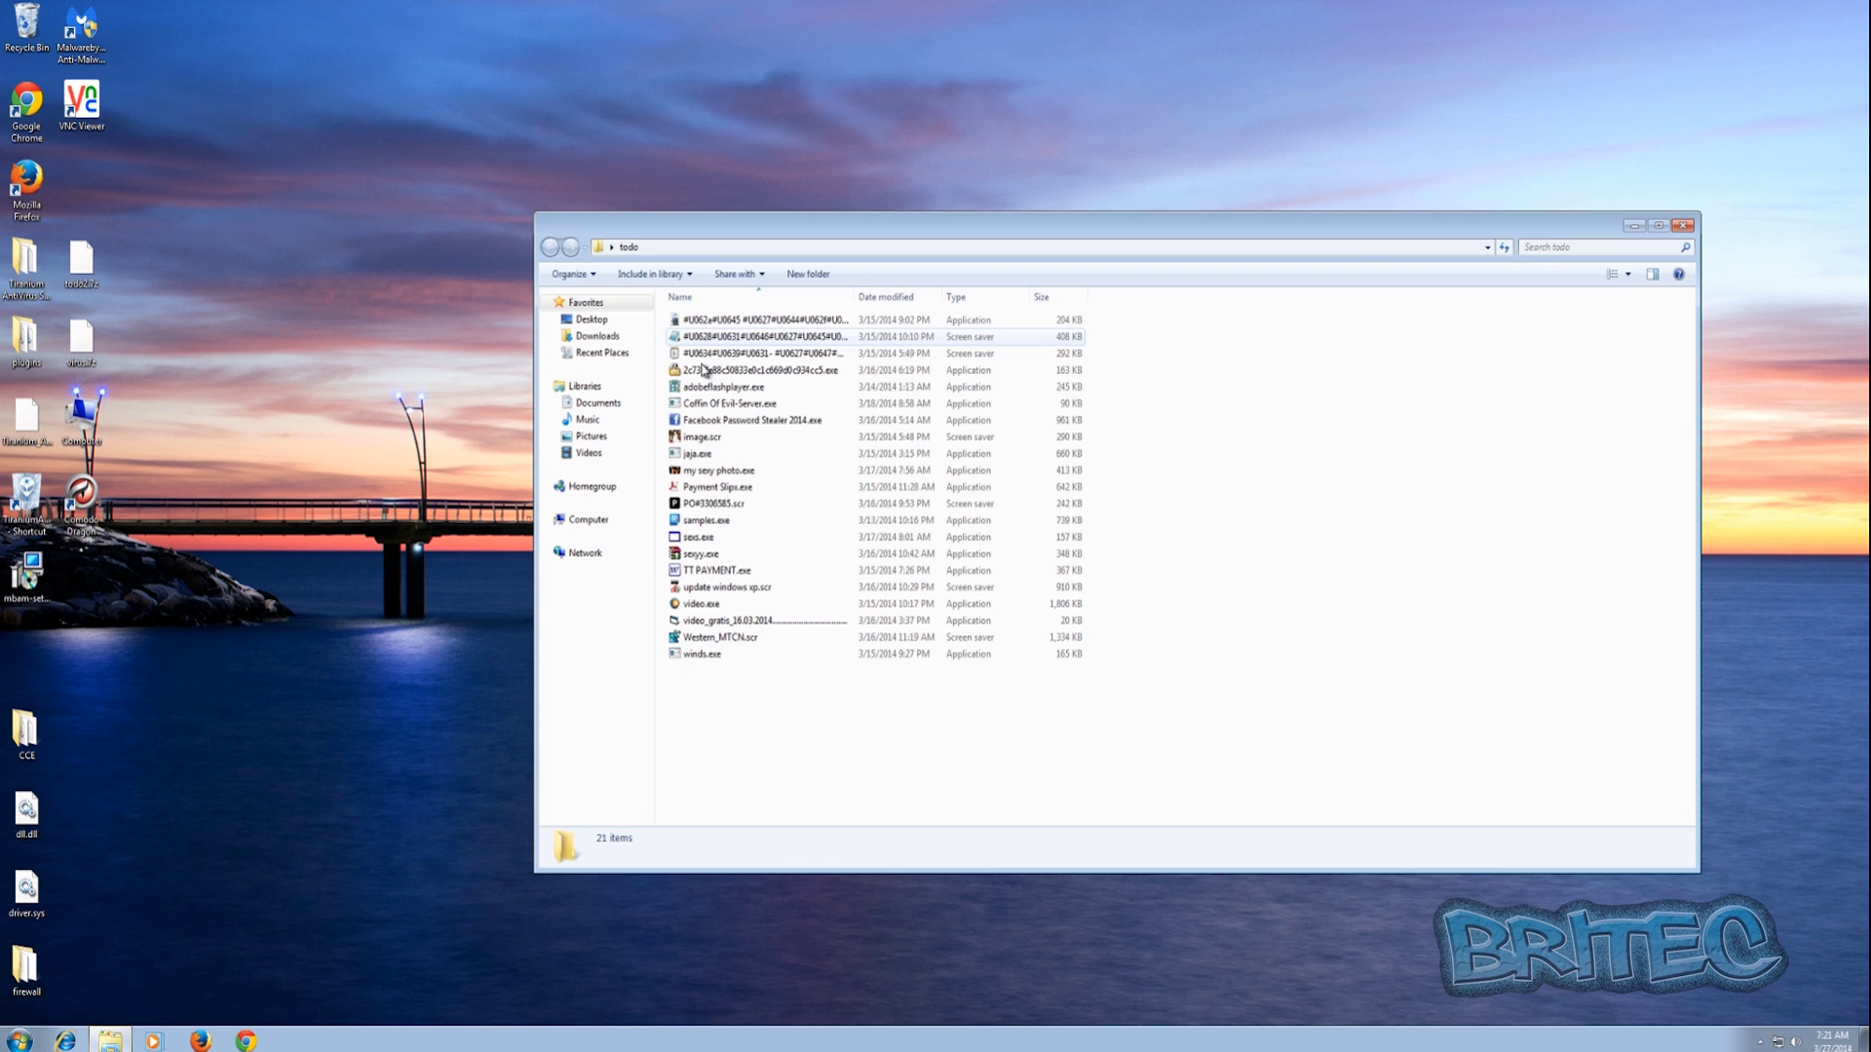
left_click(716, 524)
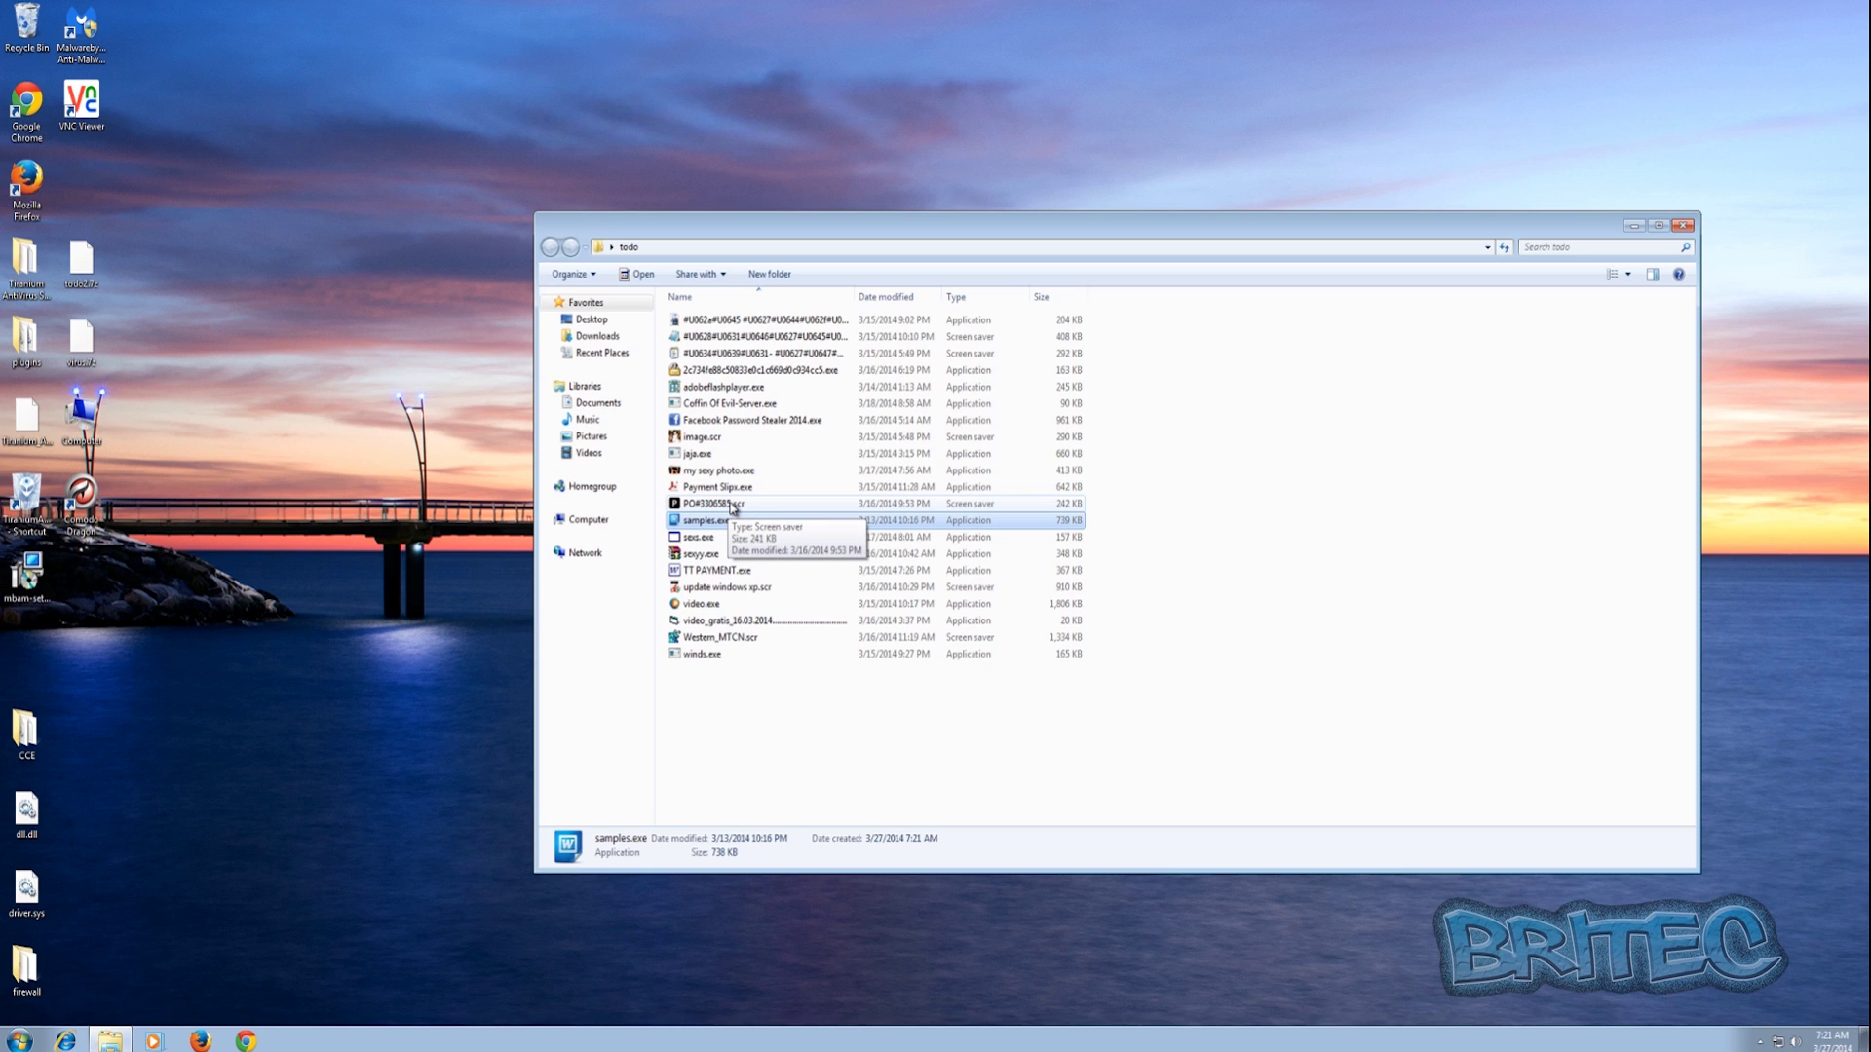
double_click(34, 732)
left_click(721, 590)
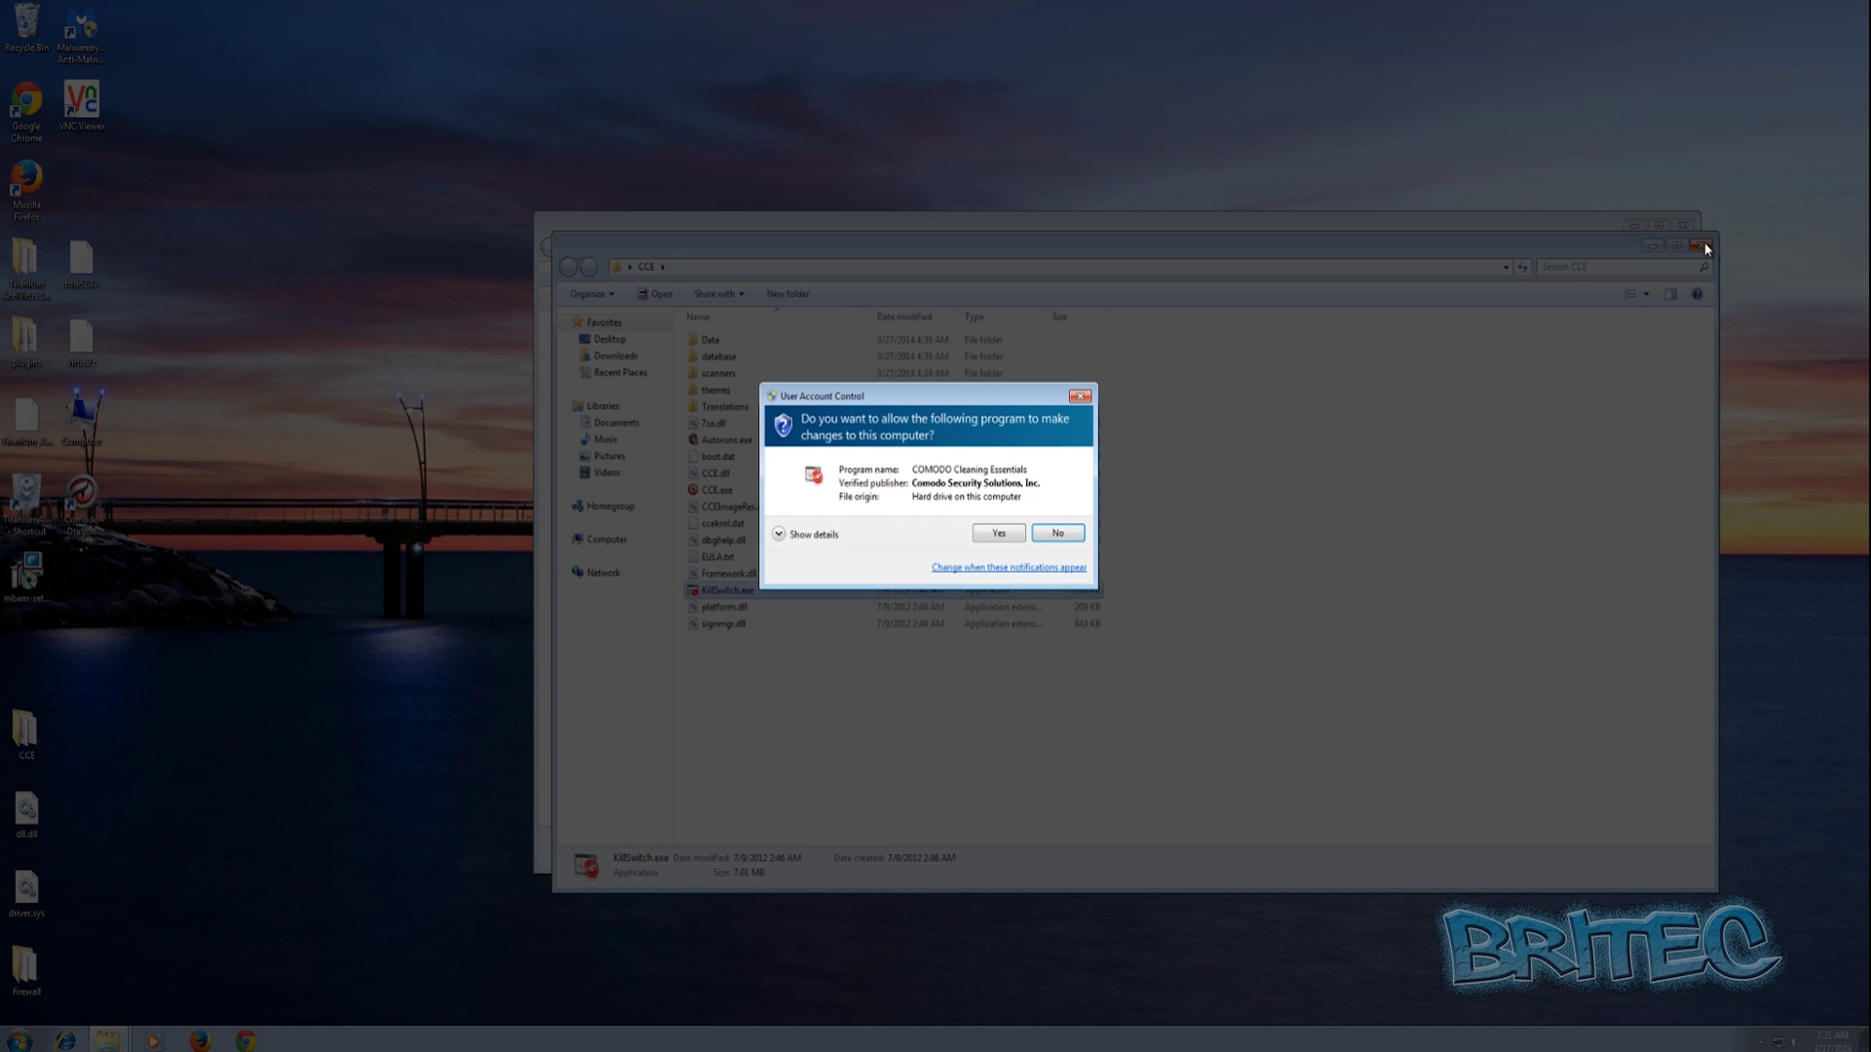
- Approve KillSwitch, close the CCE window, and hide safe processes so only msdcsc.exe remains
left_click(998, 533)
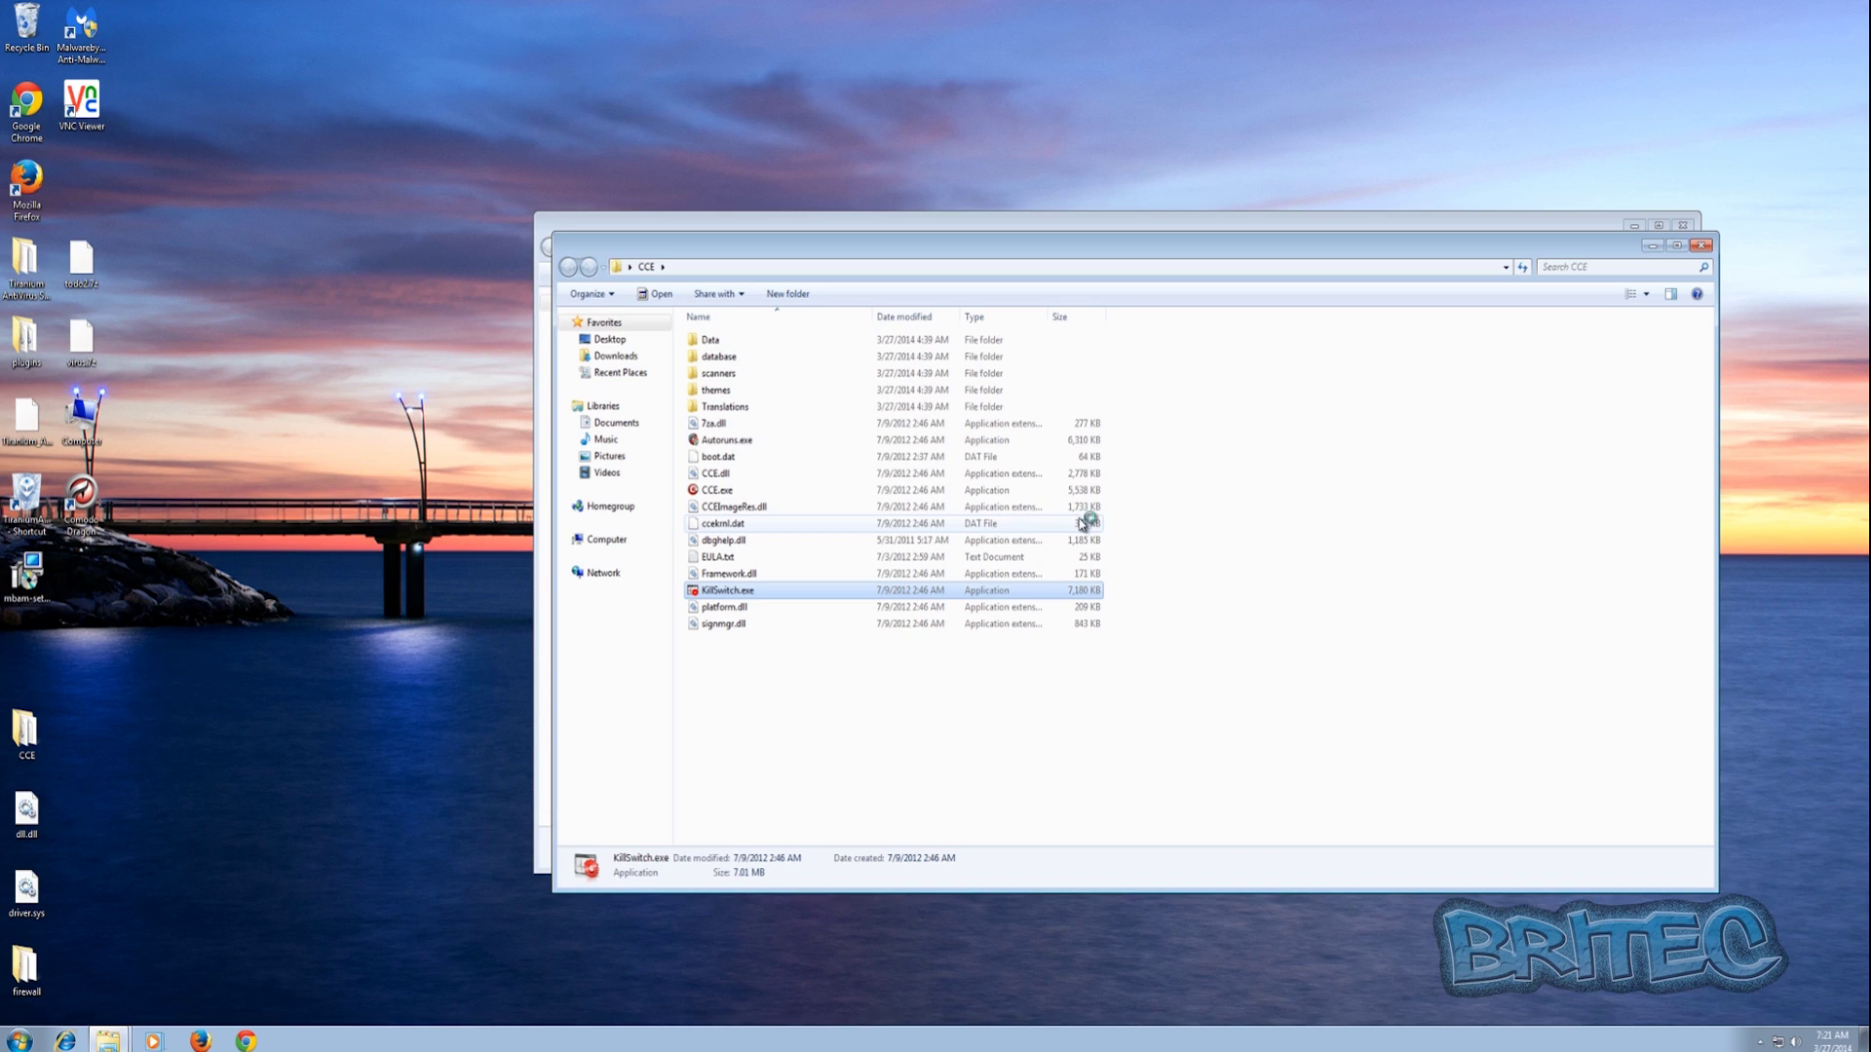
left_click(1701, 247)
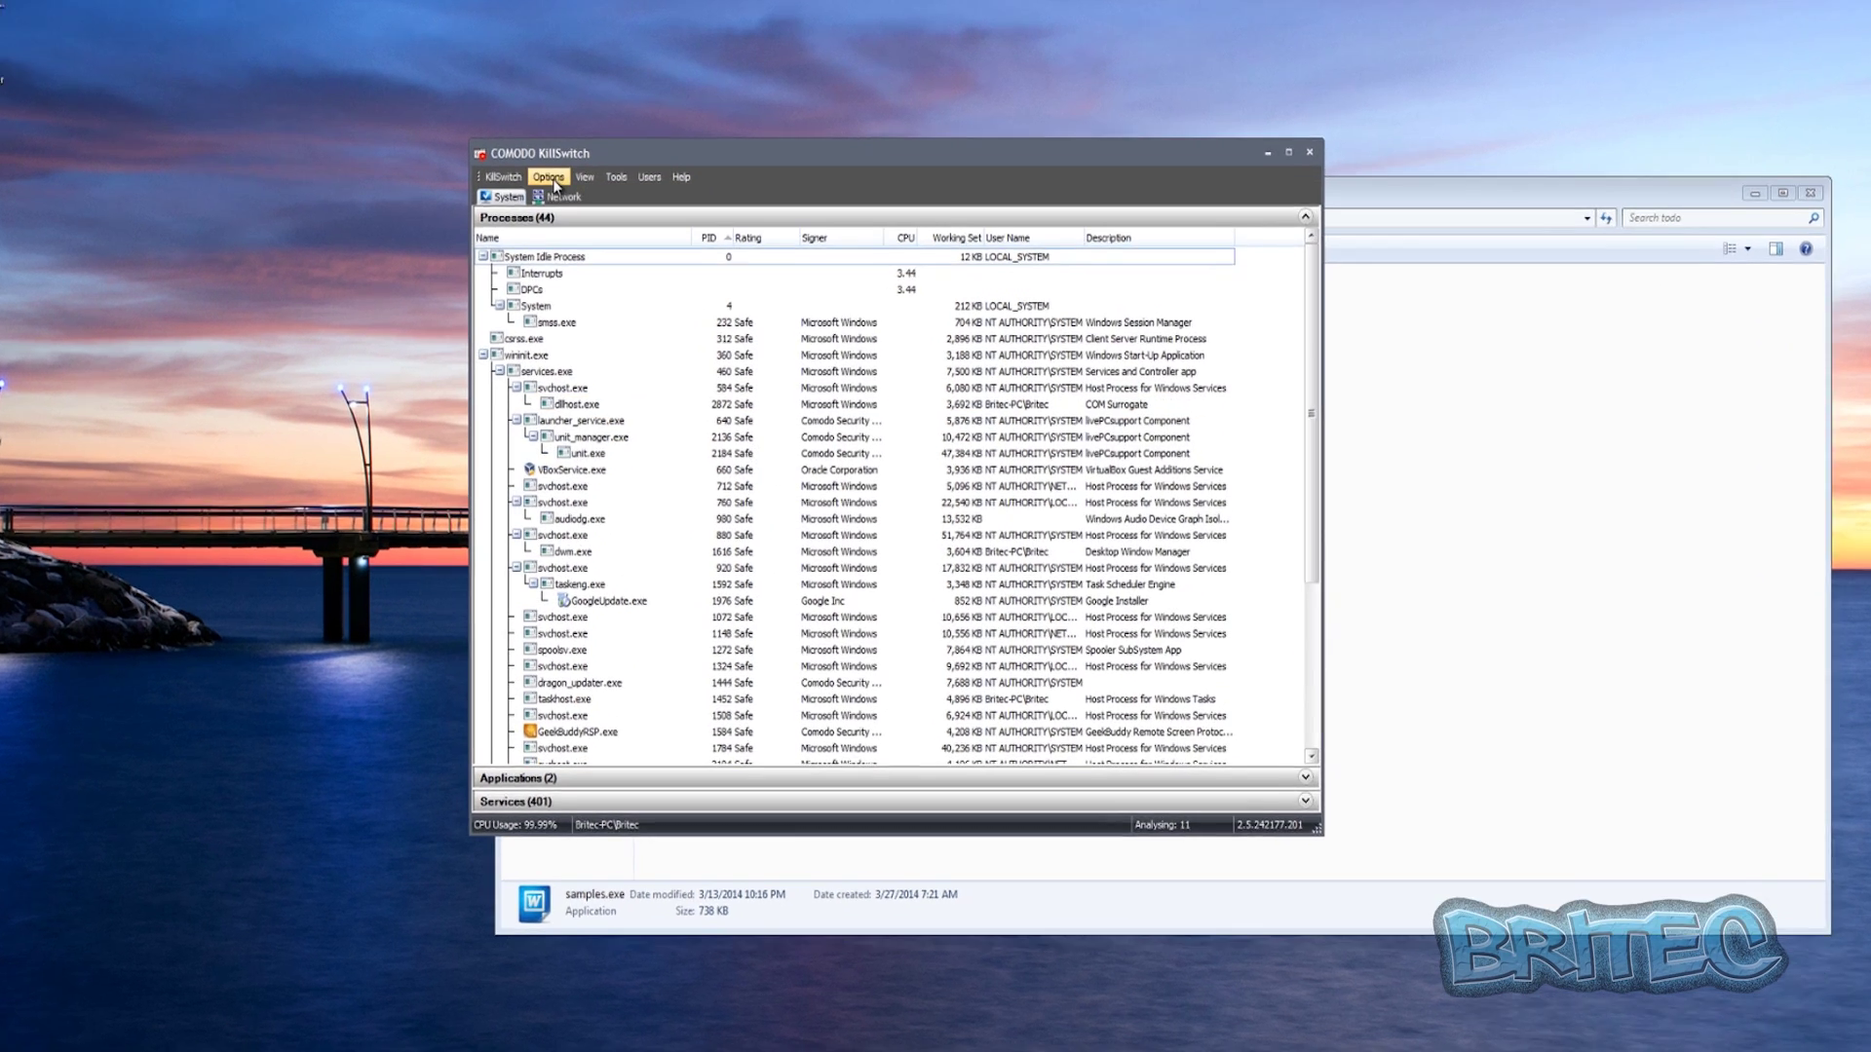
left_click(580, 211)
mouse_move(611, 212)
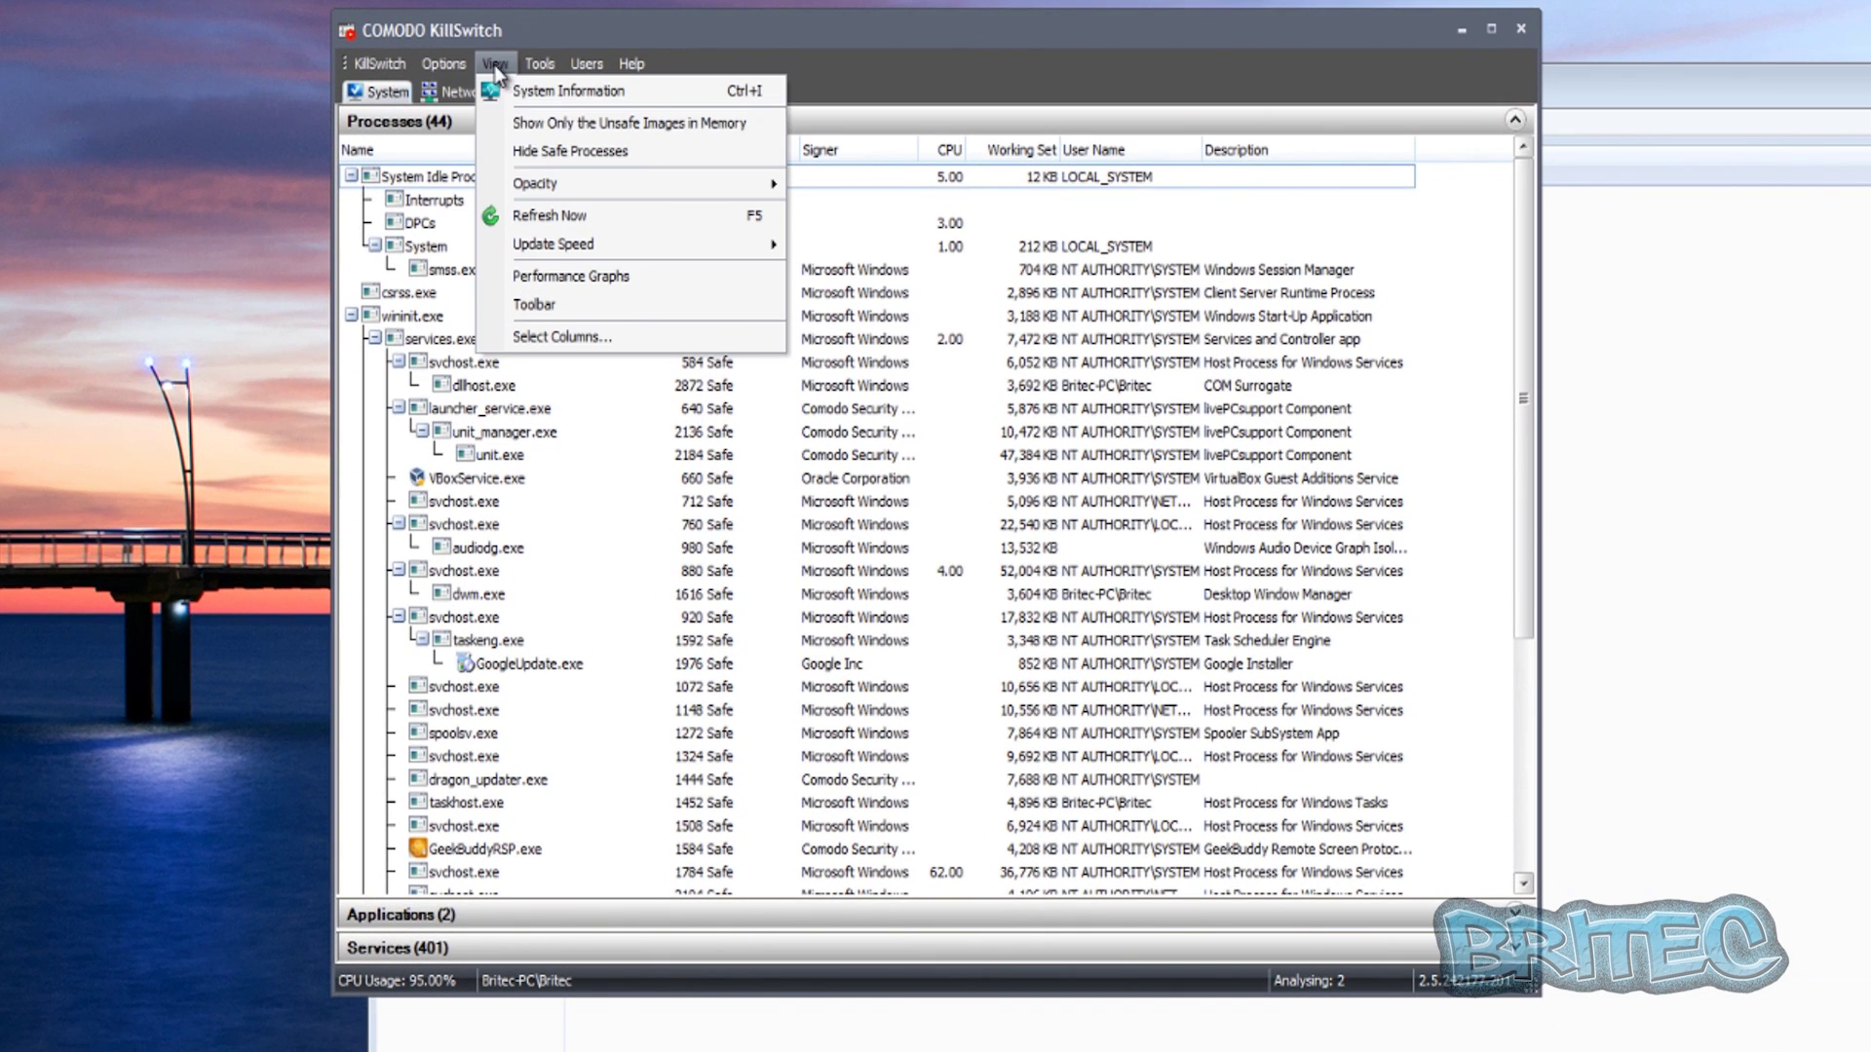
left_click(534, 153)
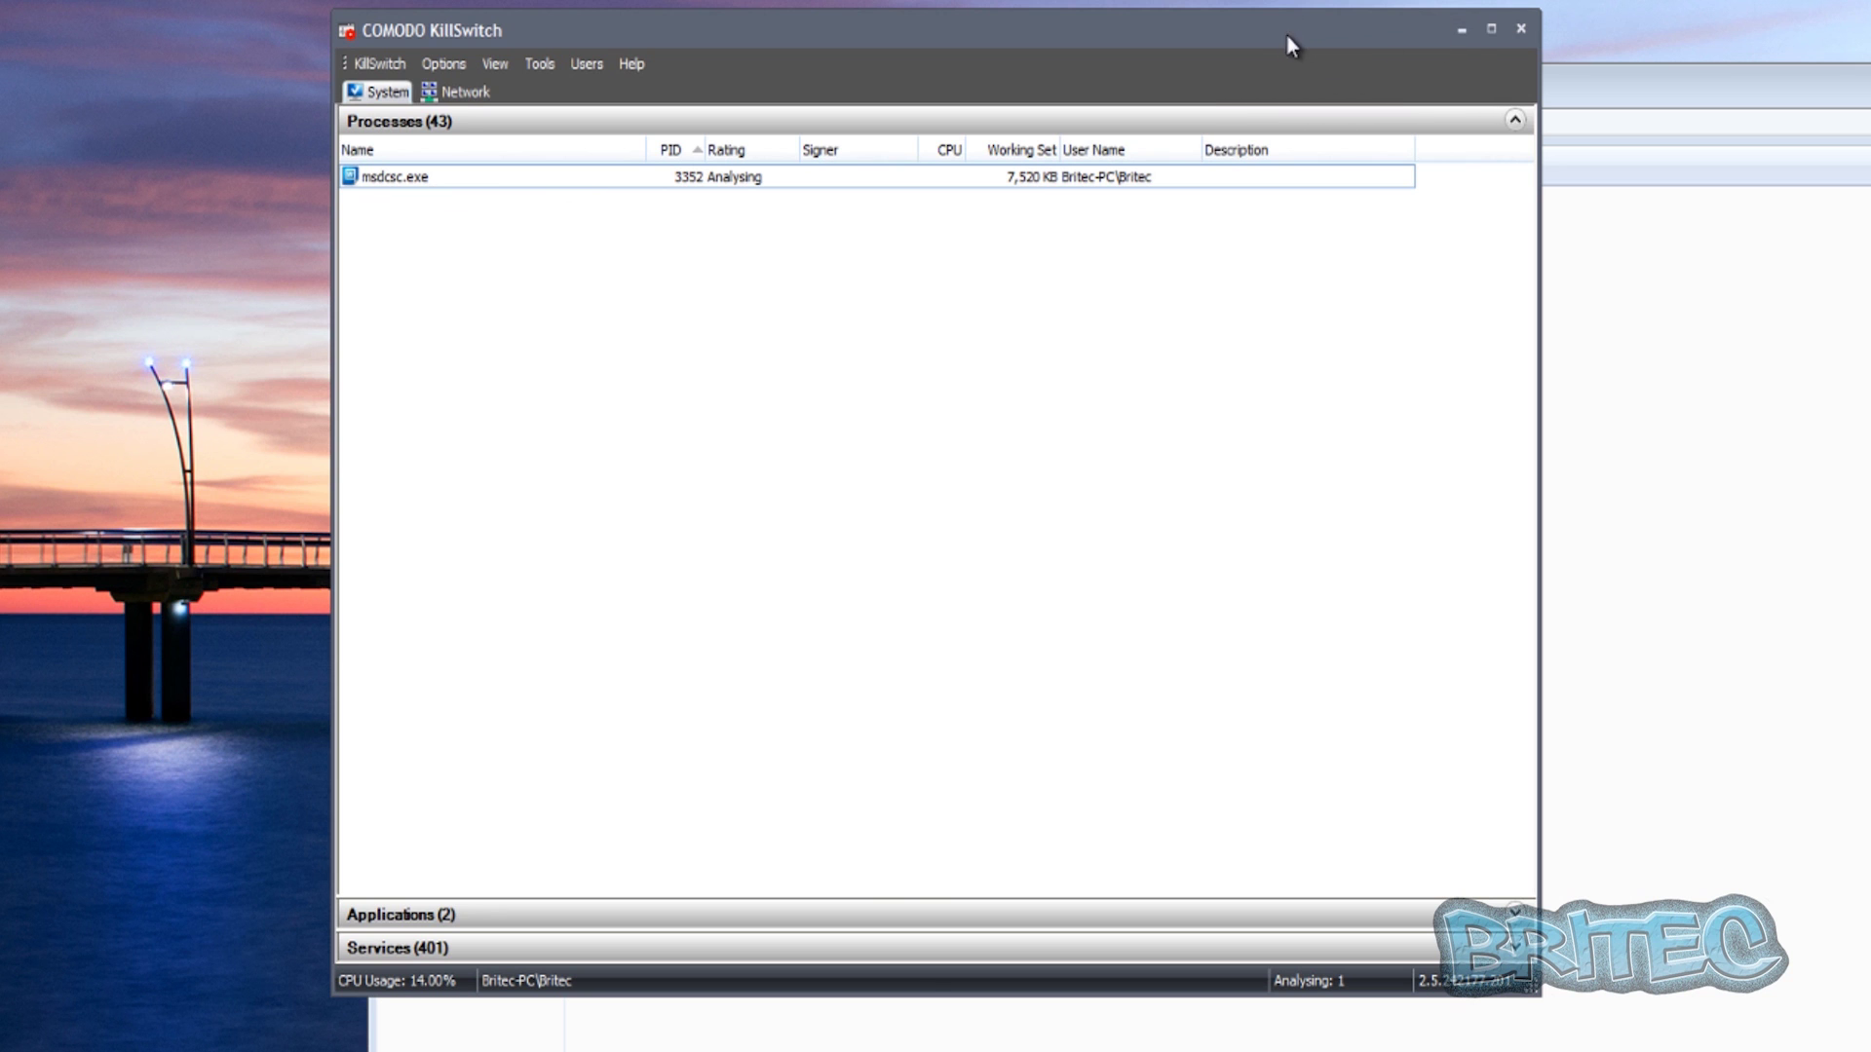
left_click_drag(1286, 36, 1330, 103)
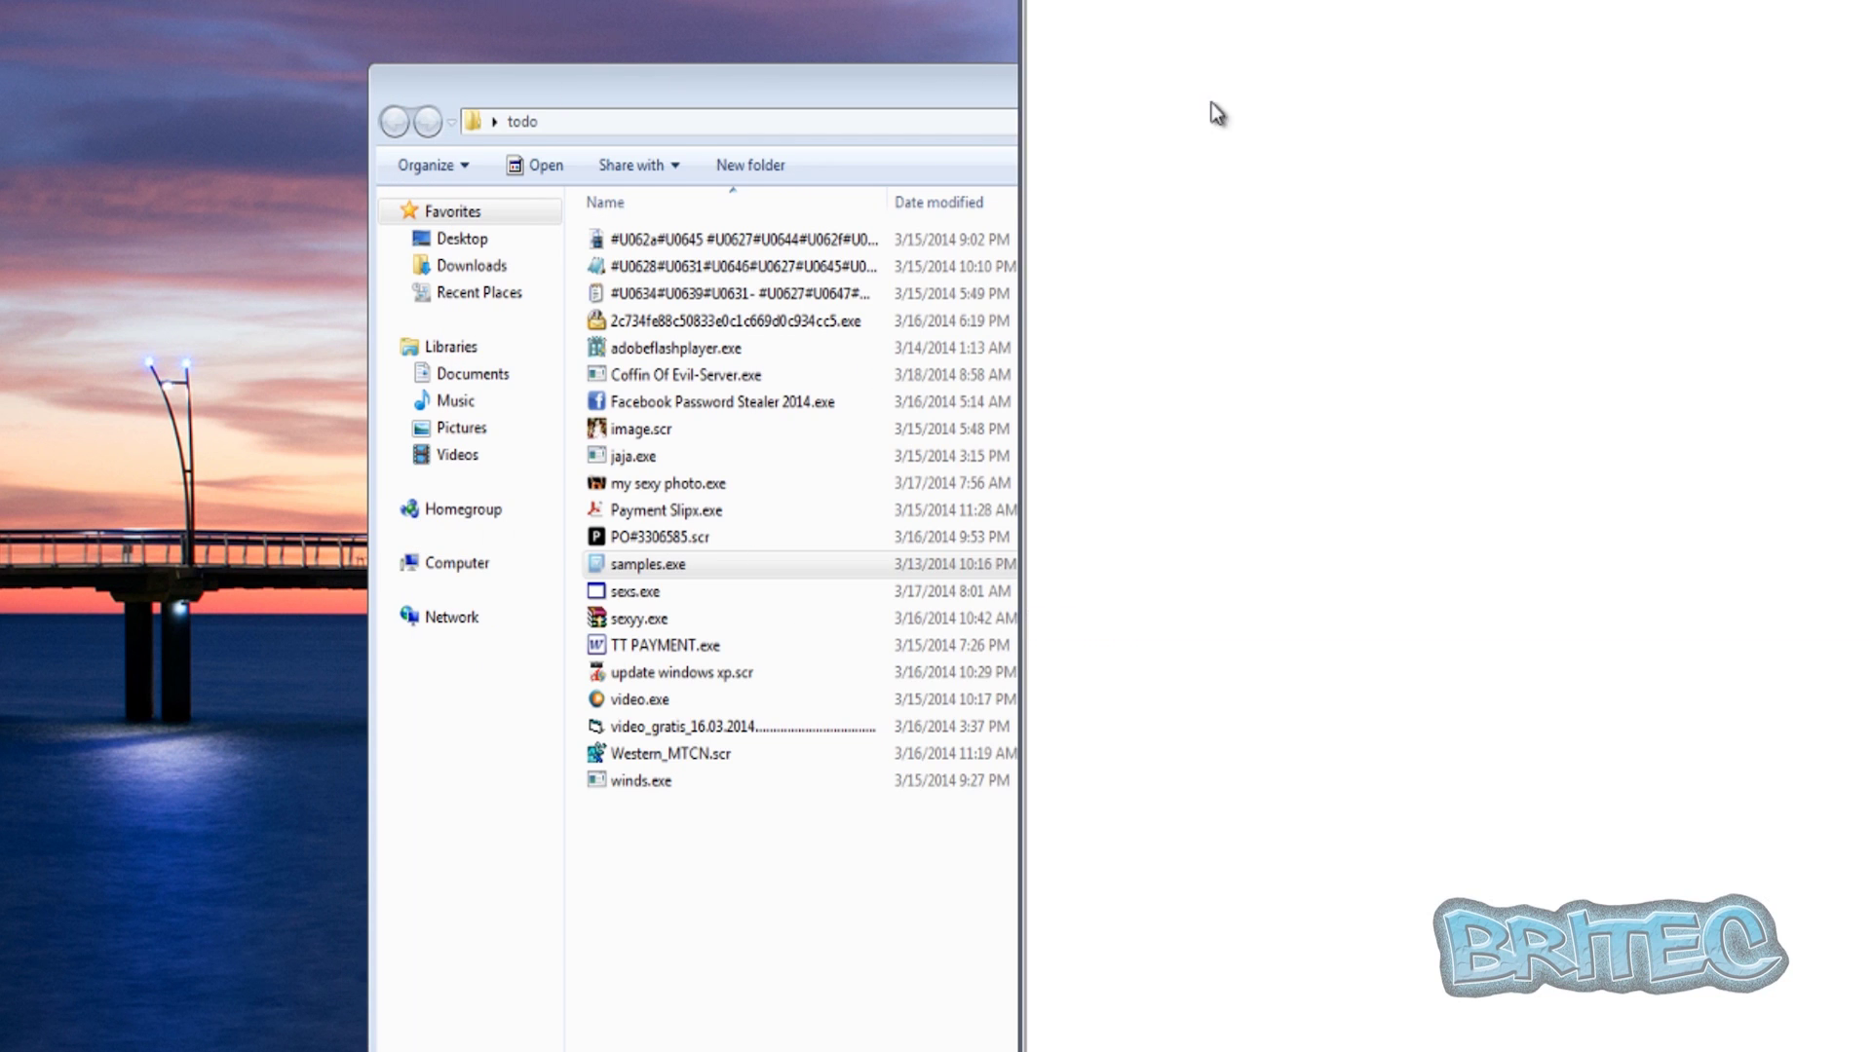
- Dock the todo window on the left and run adobeflashplayer.exe with elevated rights
key("super+Left")
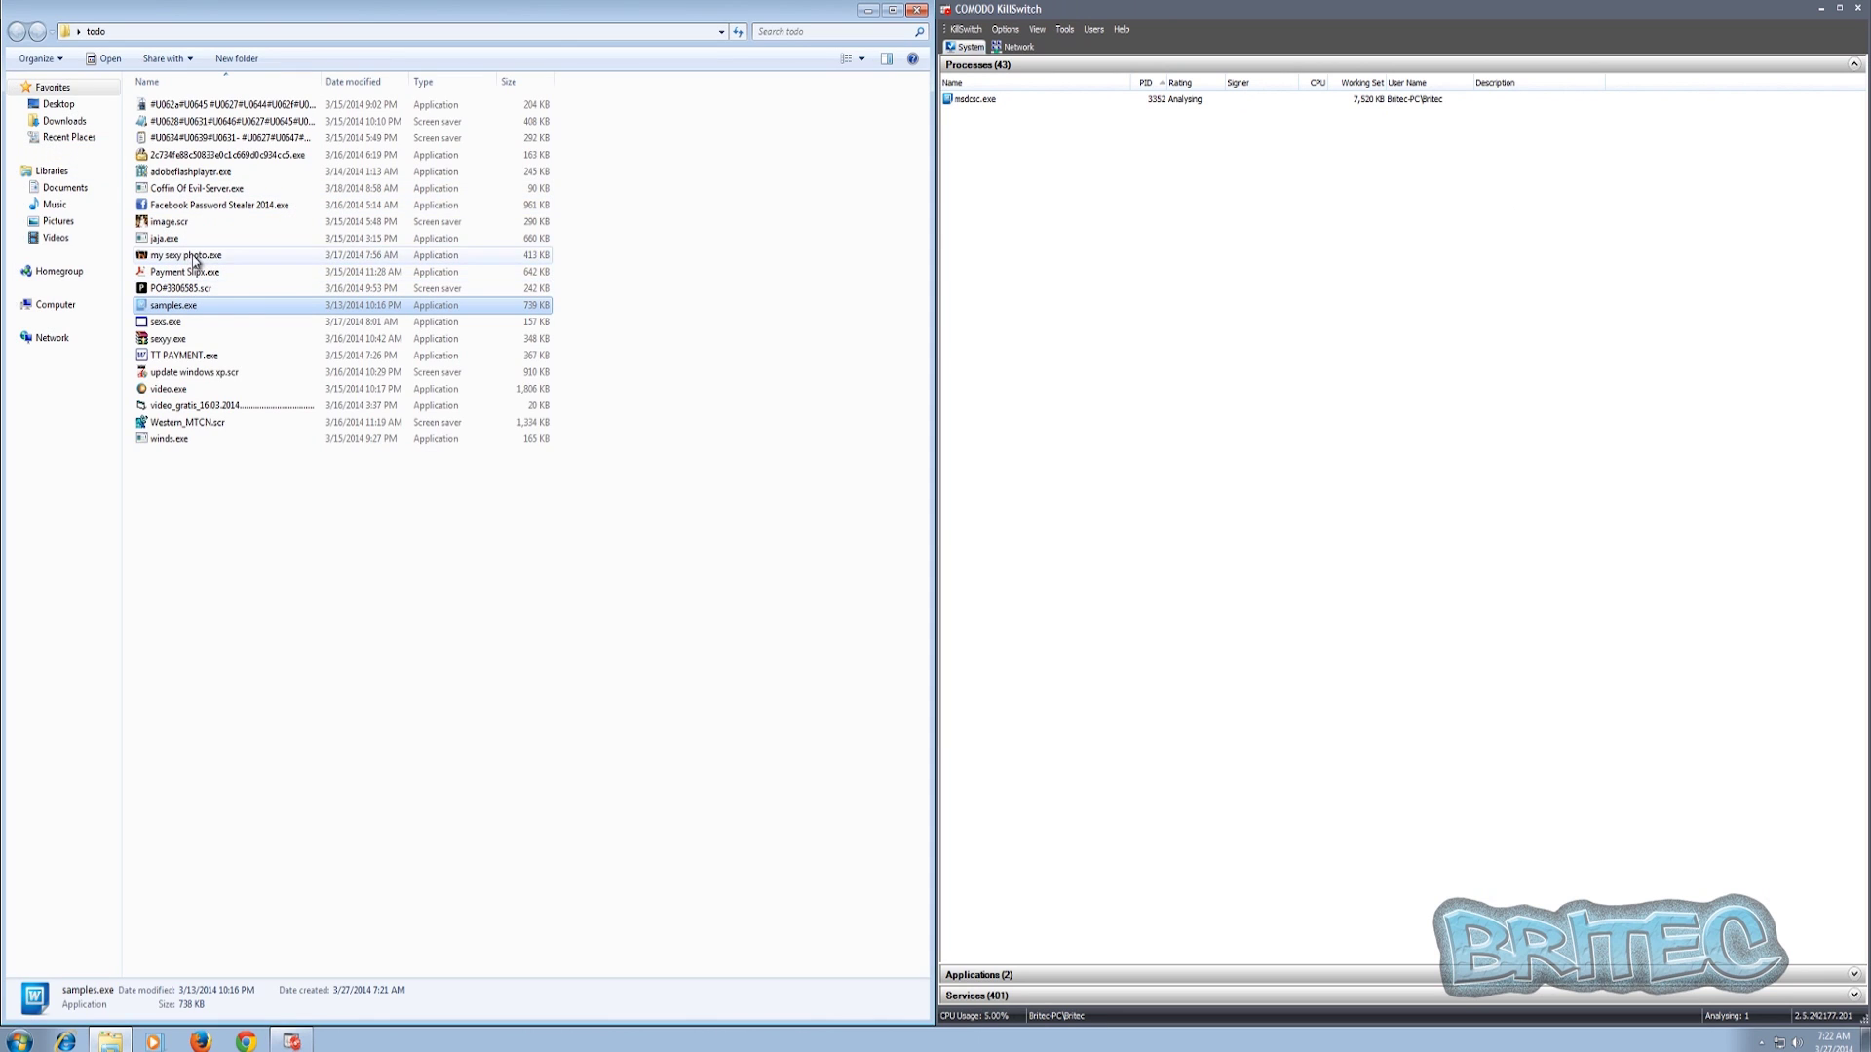
double_click(184, 173)
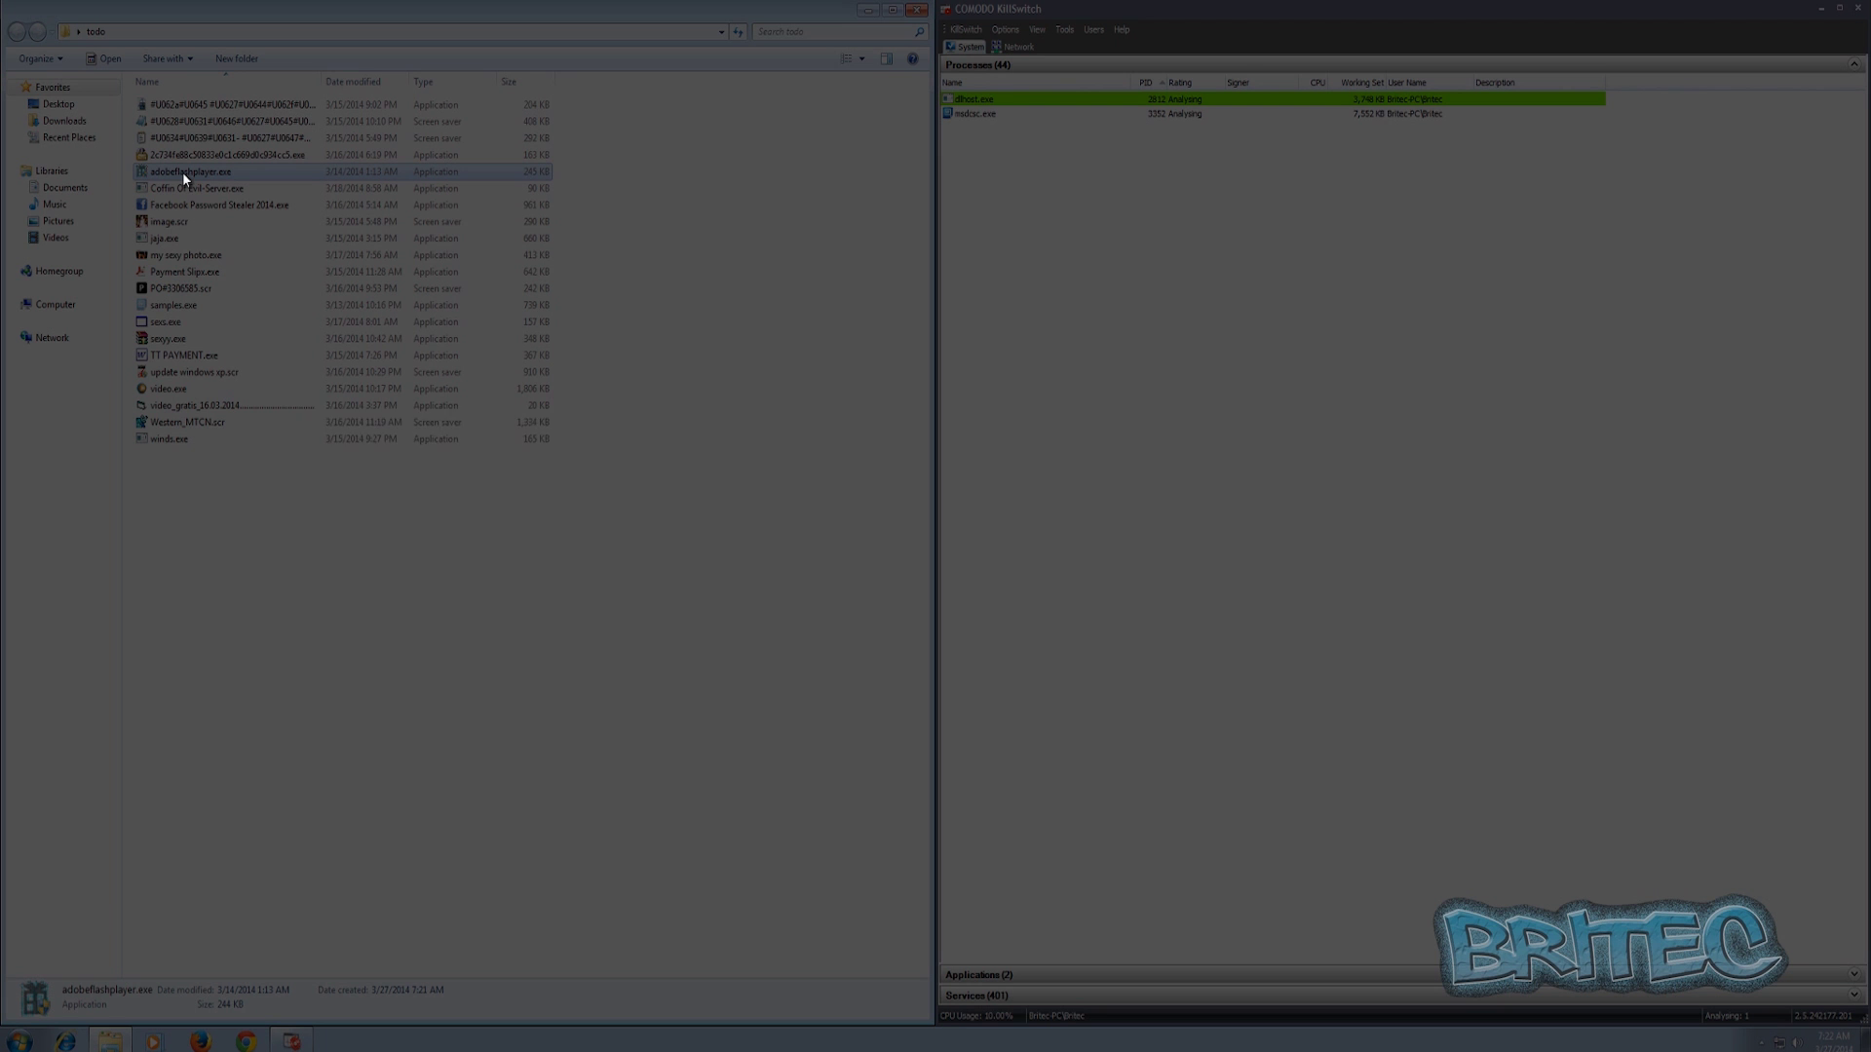
left_click(531, 557)
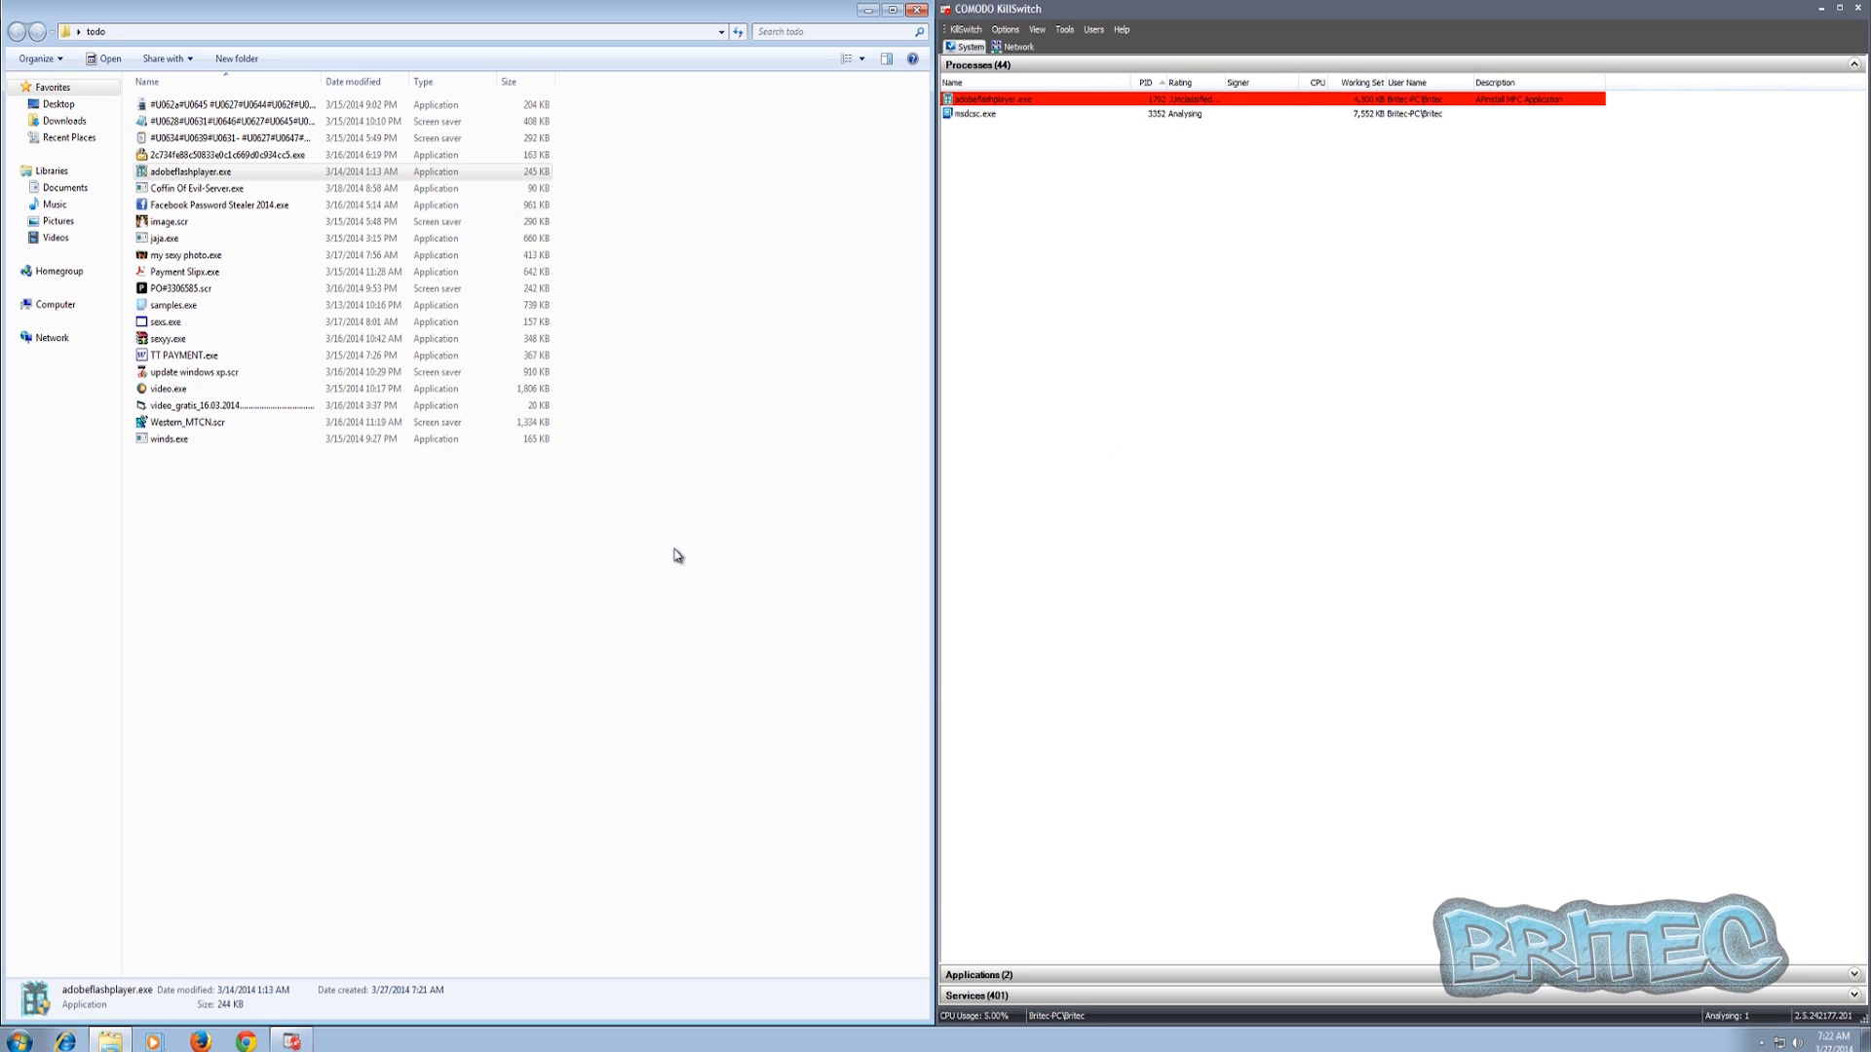
- Check the Task Manager process list, then run the first Unicode-named sample, spawning Trojan.exe
right_click(755, 1037)
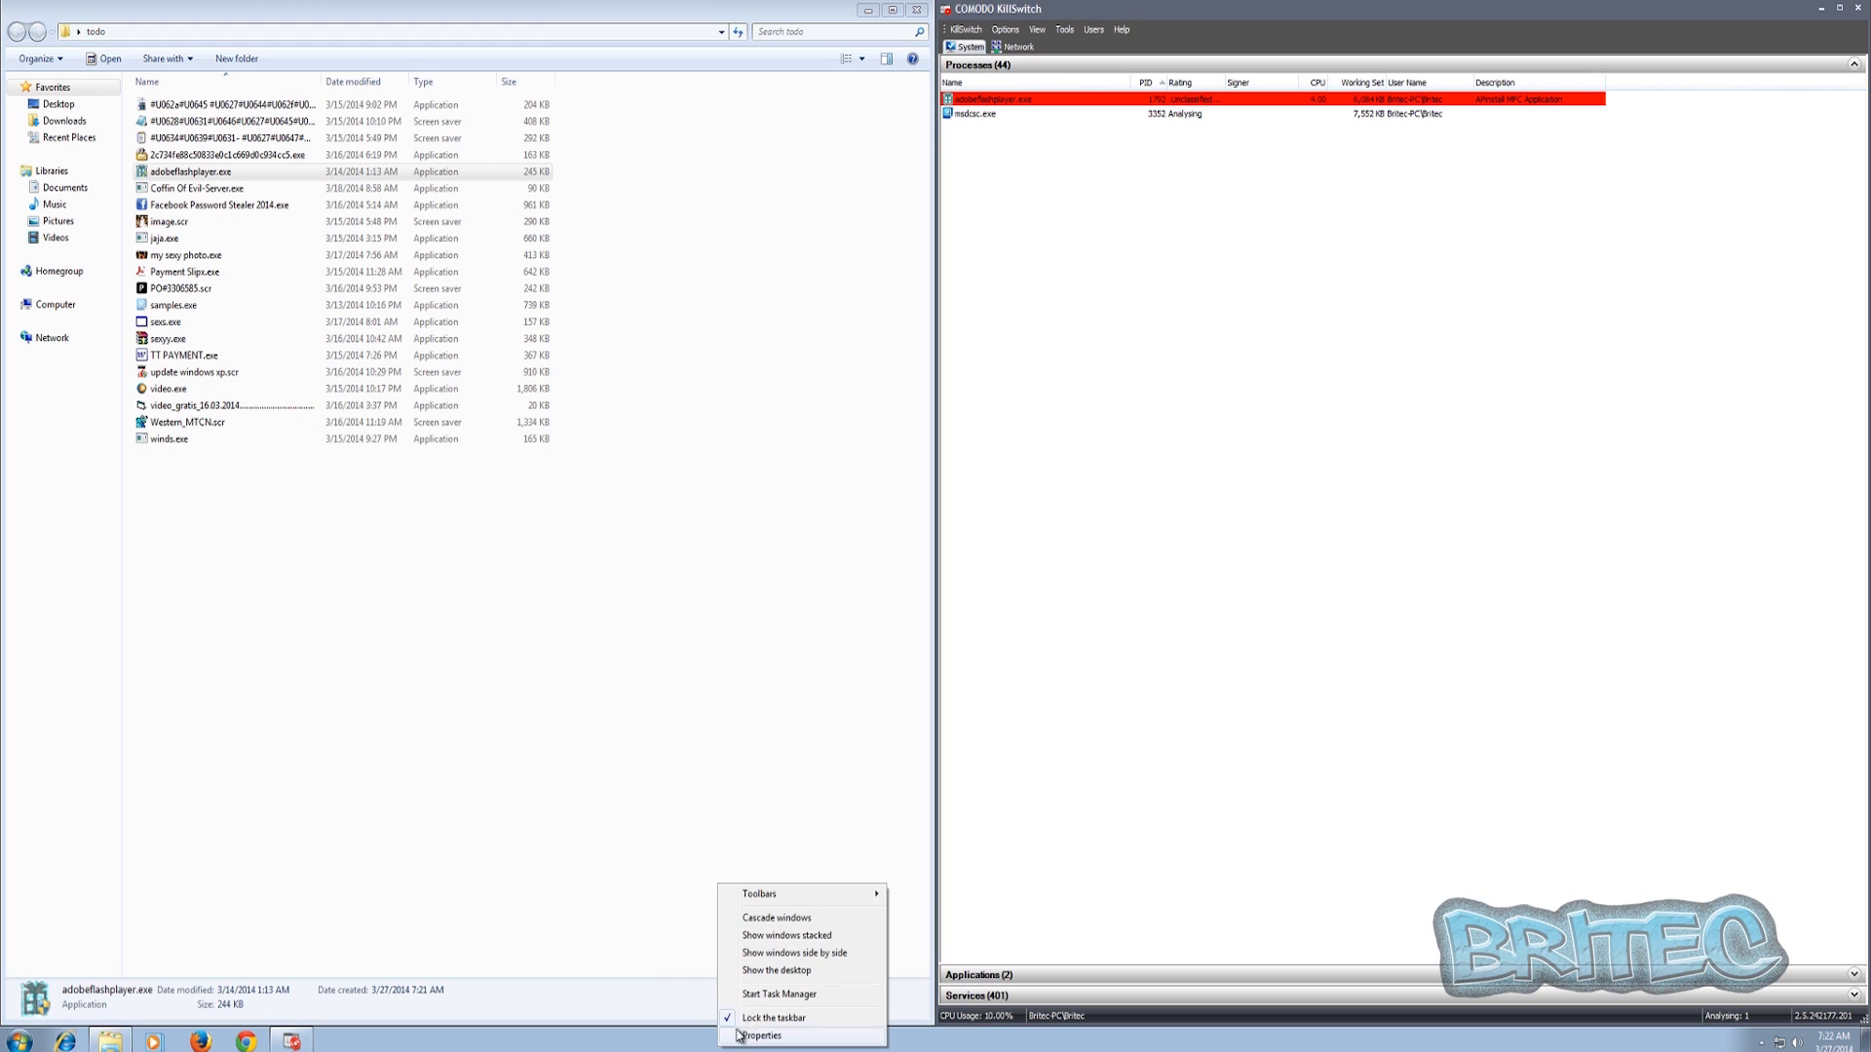
left_click(780, 1003)
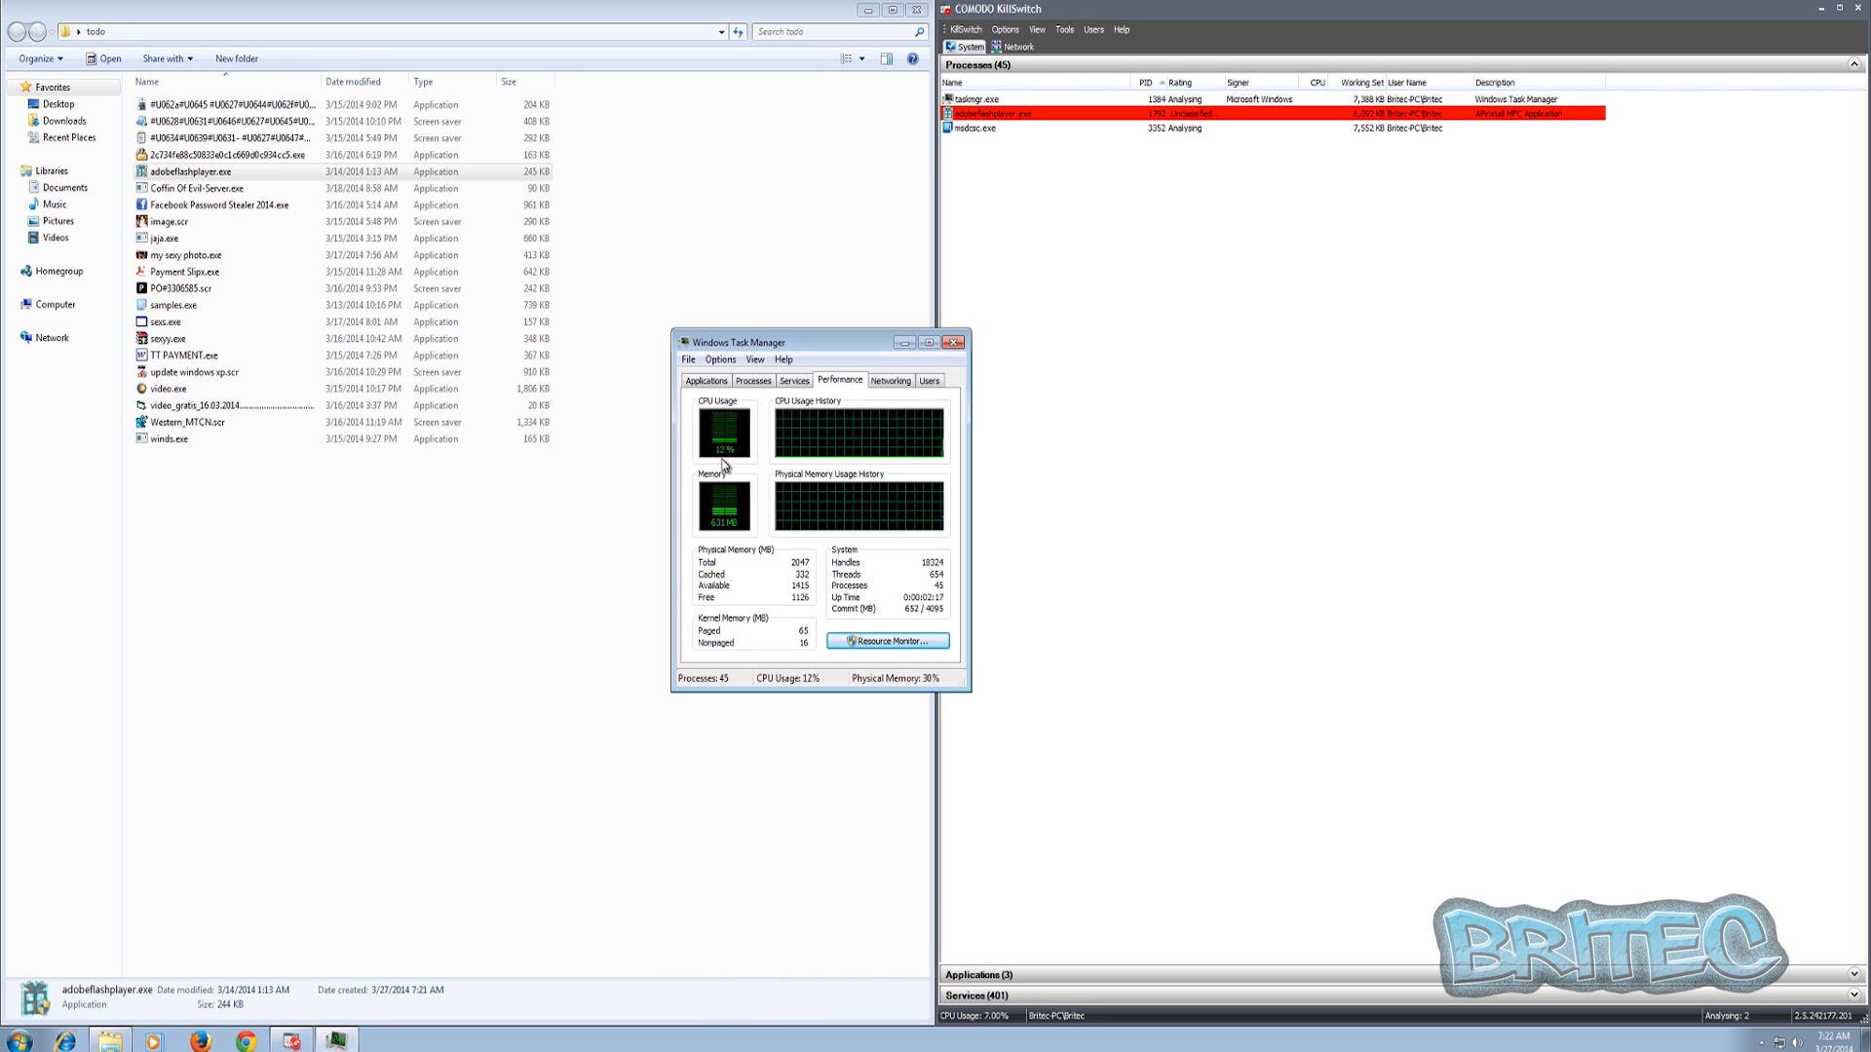
left_click(753, 382)
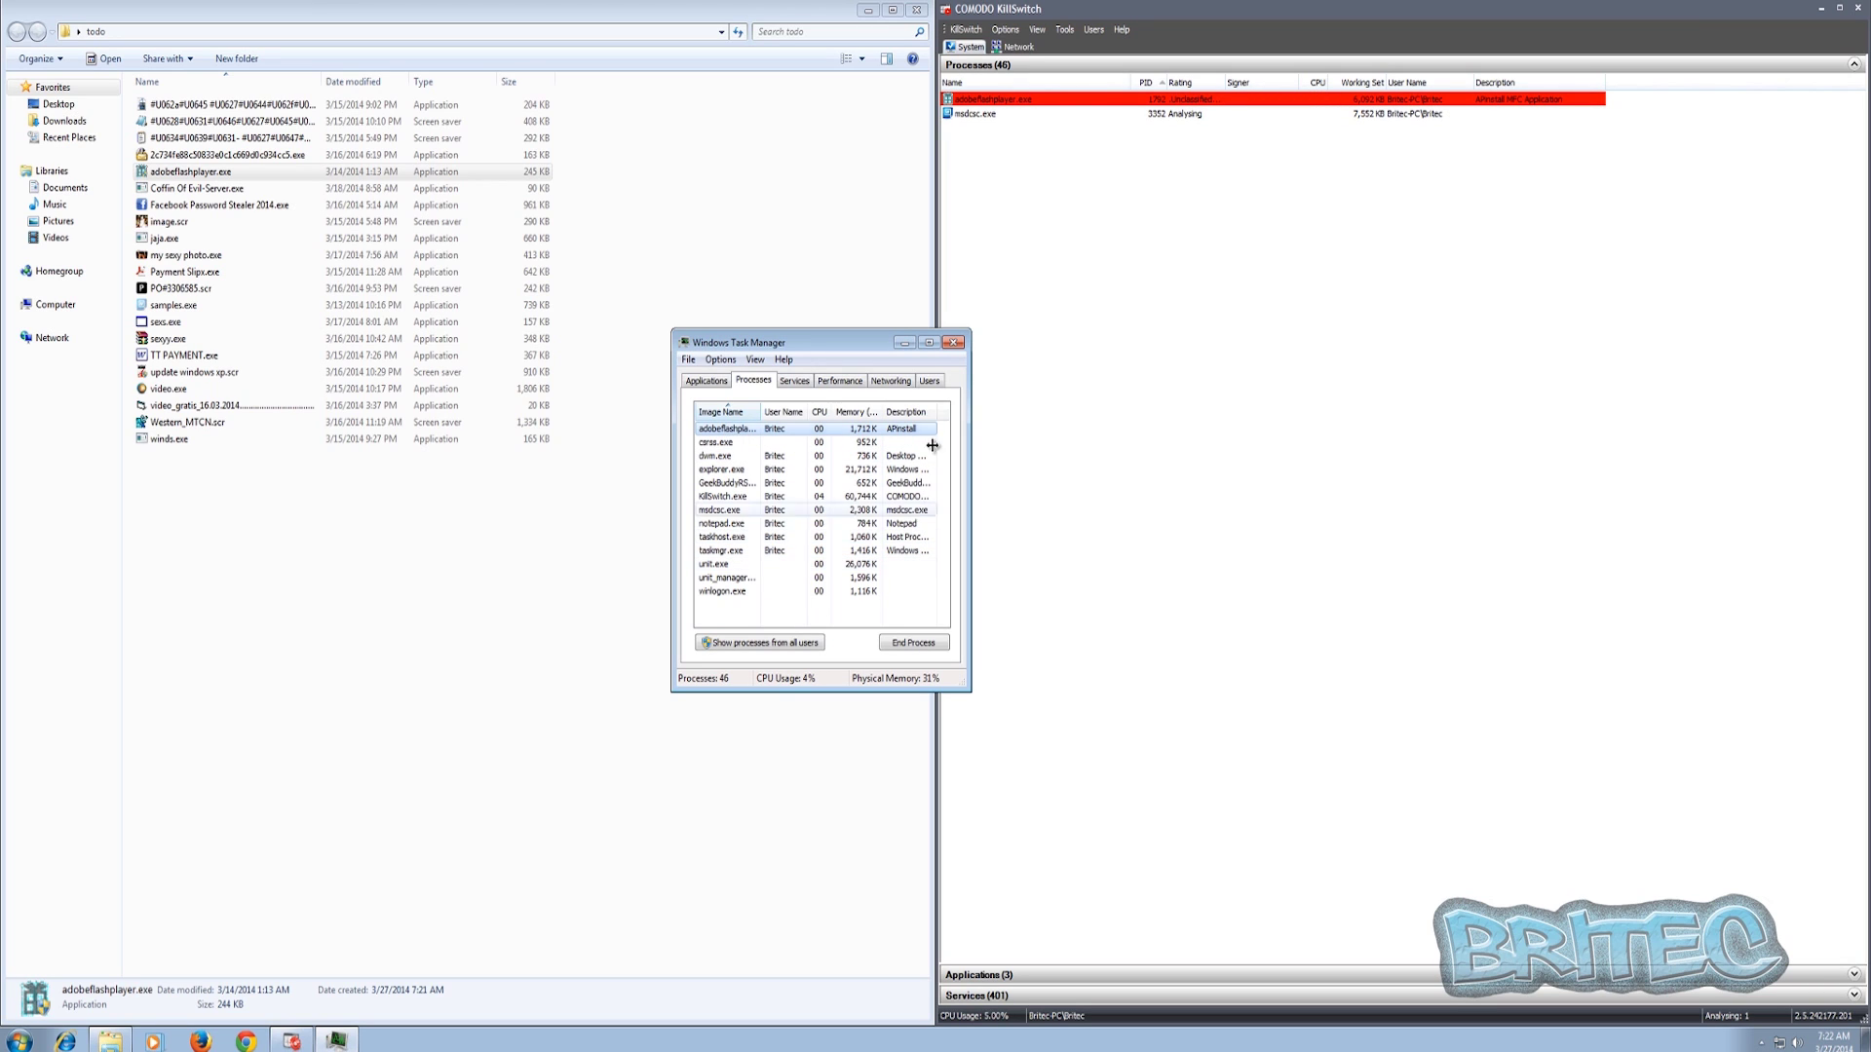
left_click(953, 342)
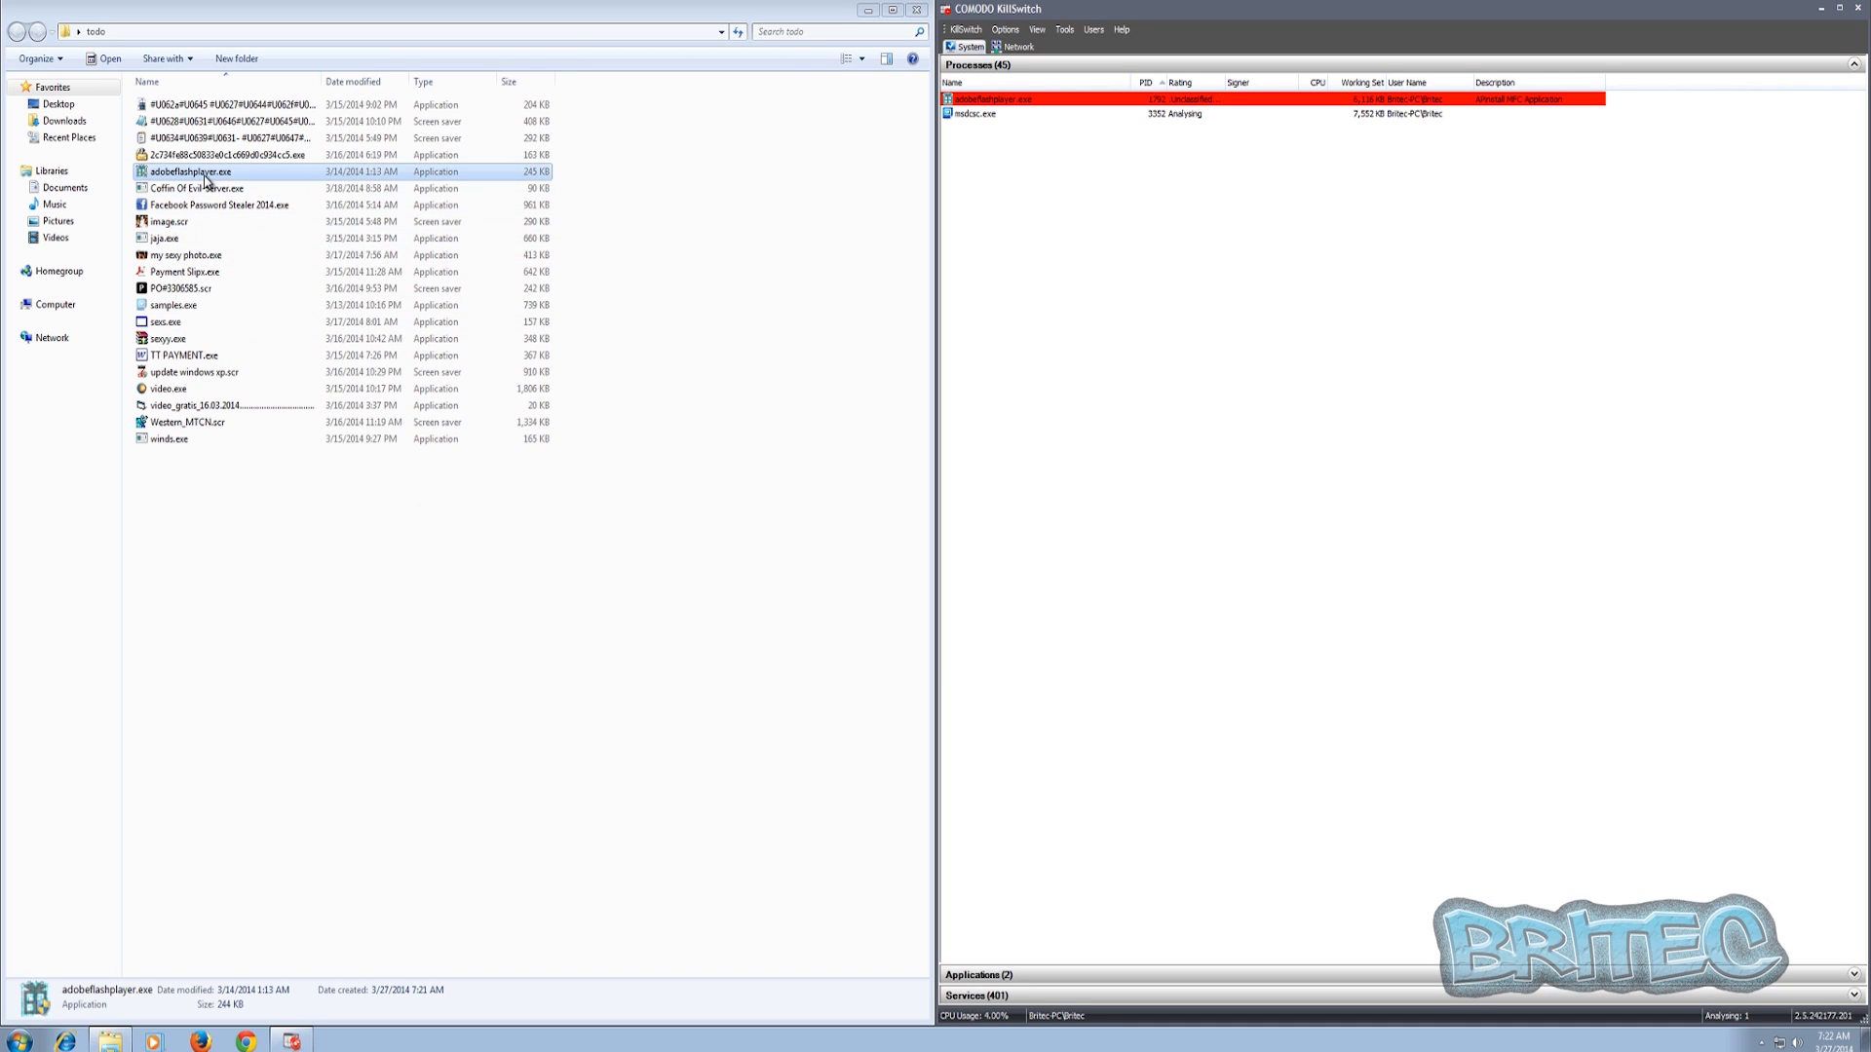
double_click(195, 109)
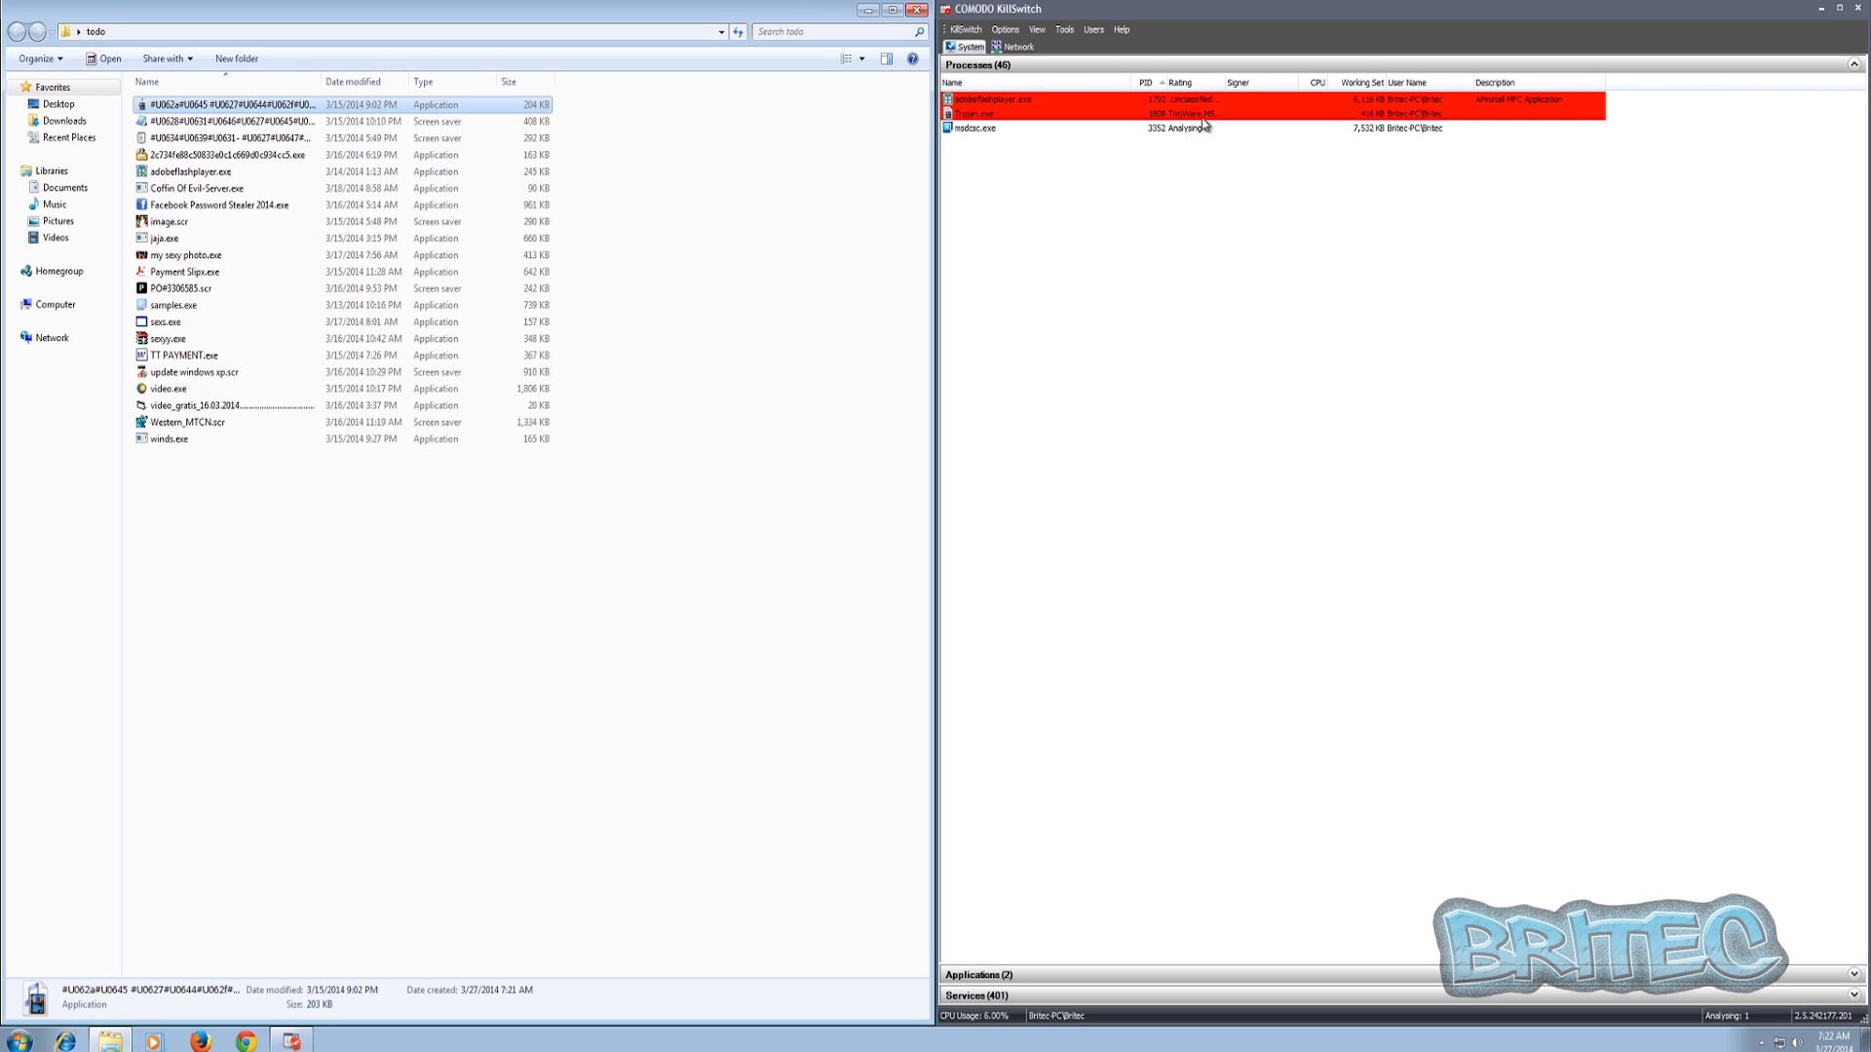
- Use Jump to Folder on adobeflashplayer.exe in KillSwitch, then close that Explorer window
left_click(980, 115)
right_click(981, 118)
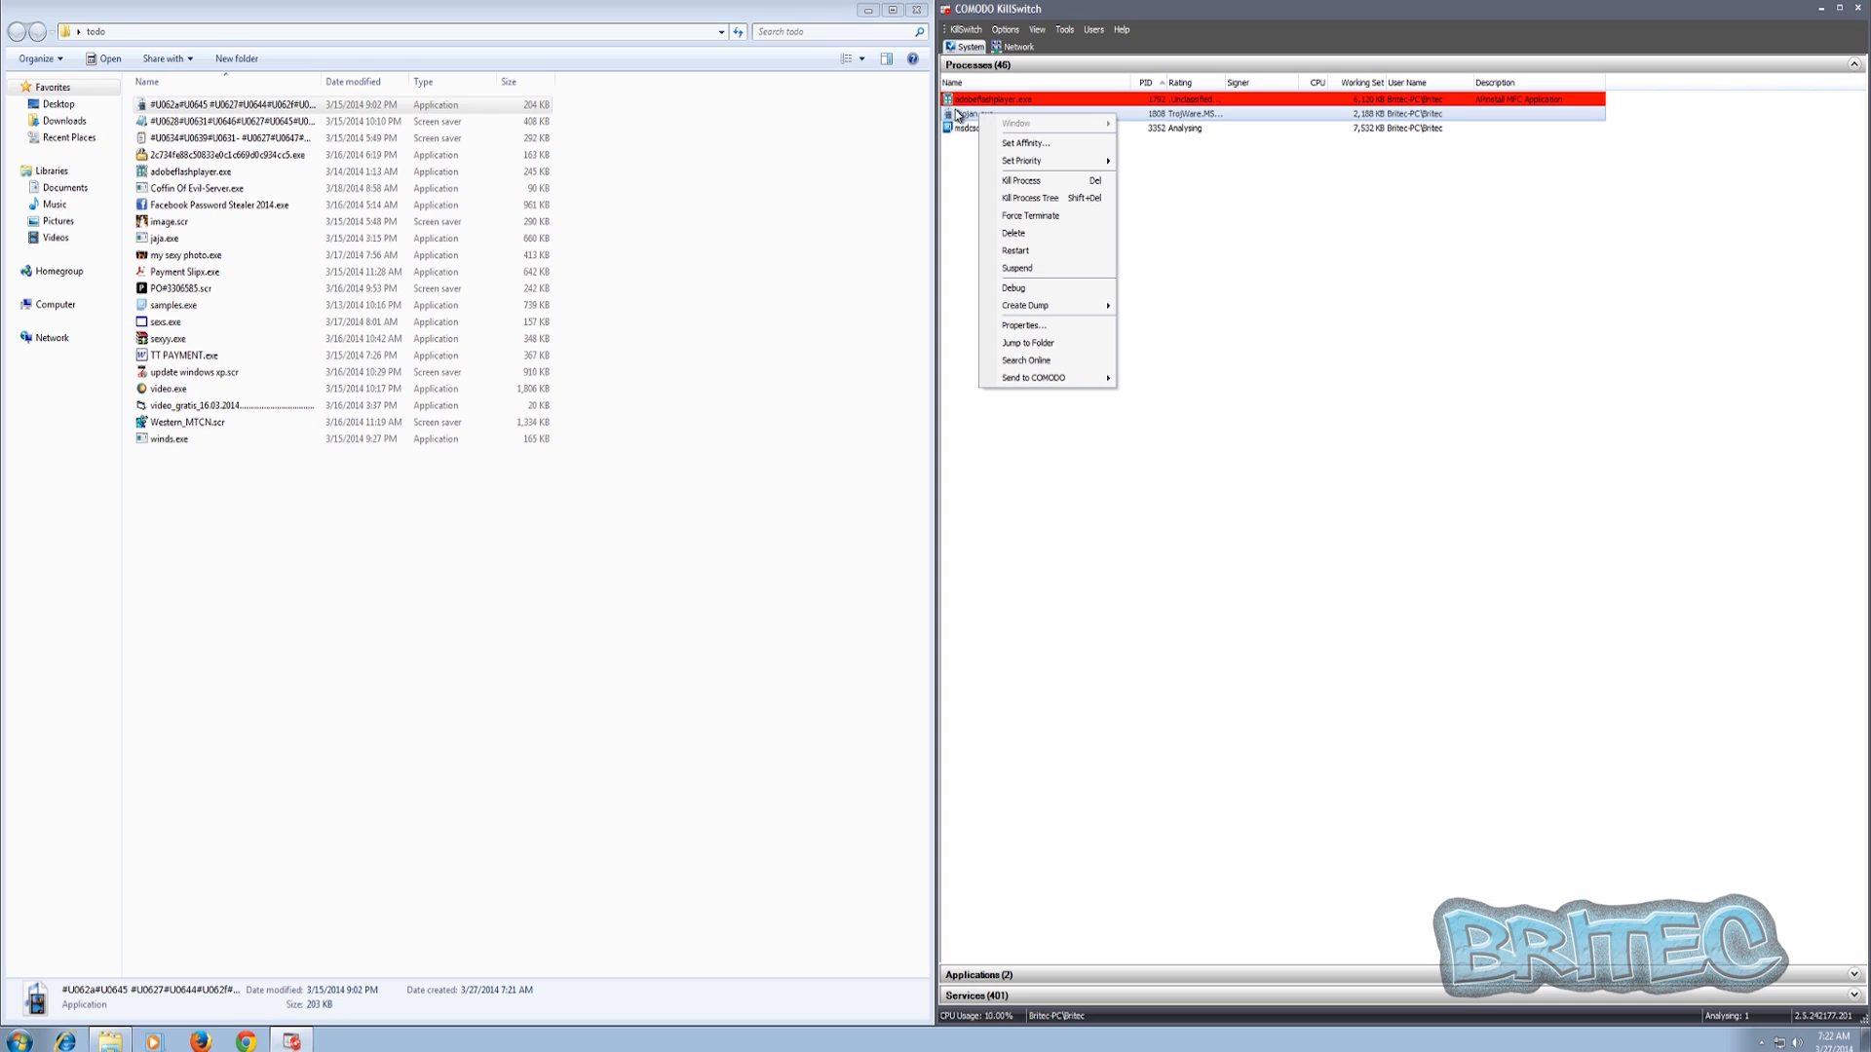
left_click(959, 115)
right_click(994, 101)
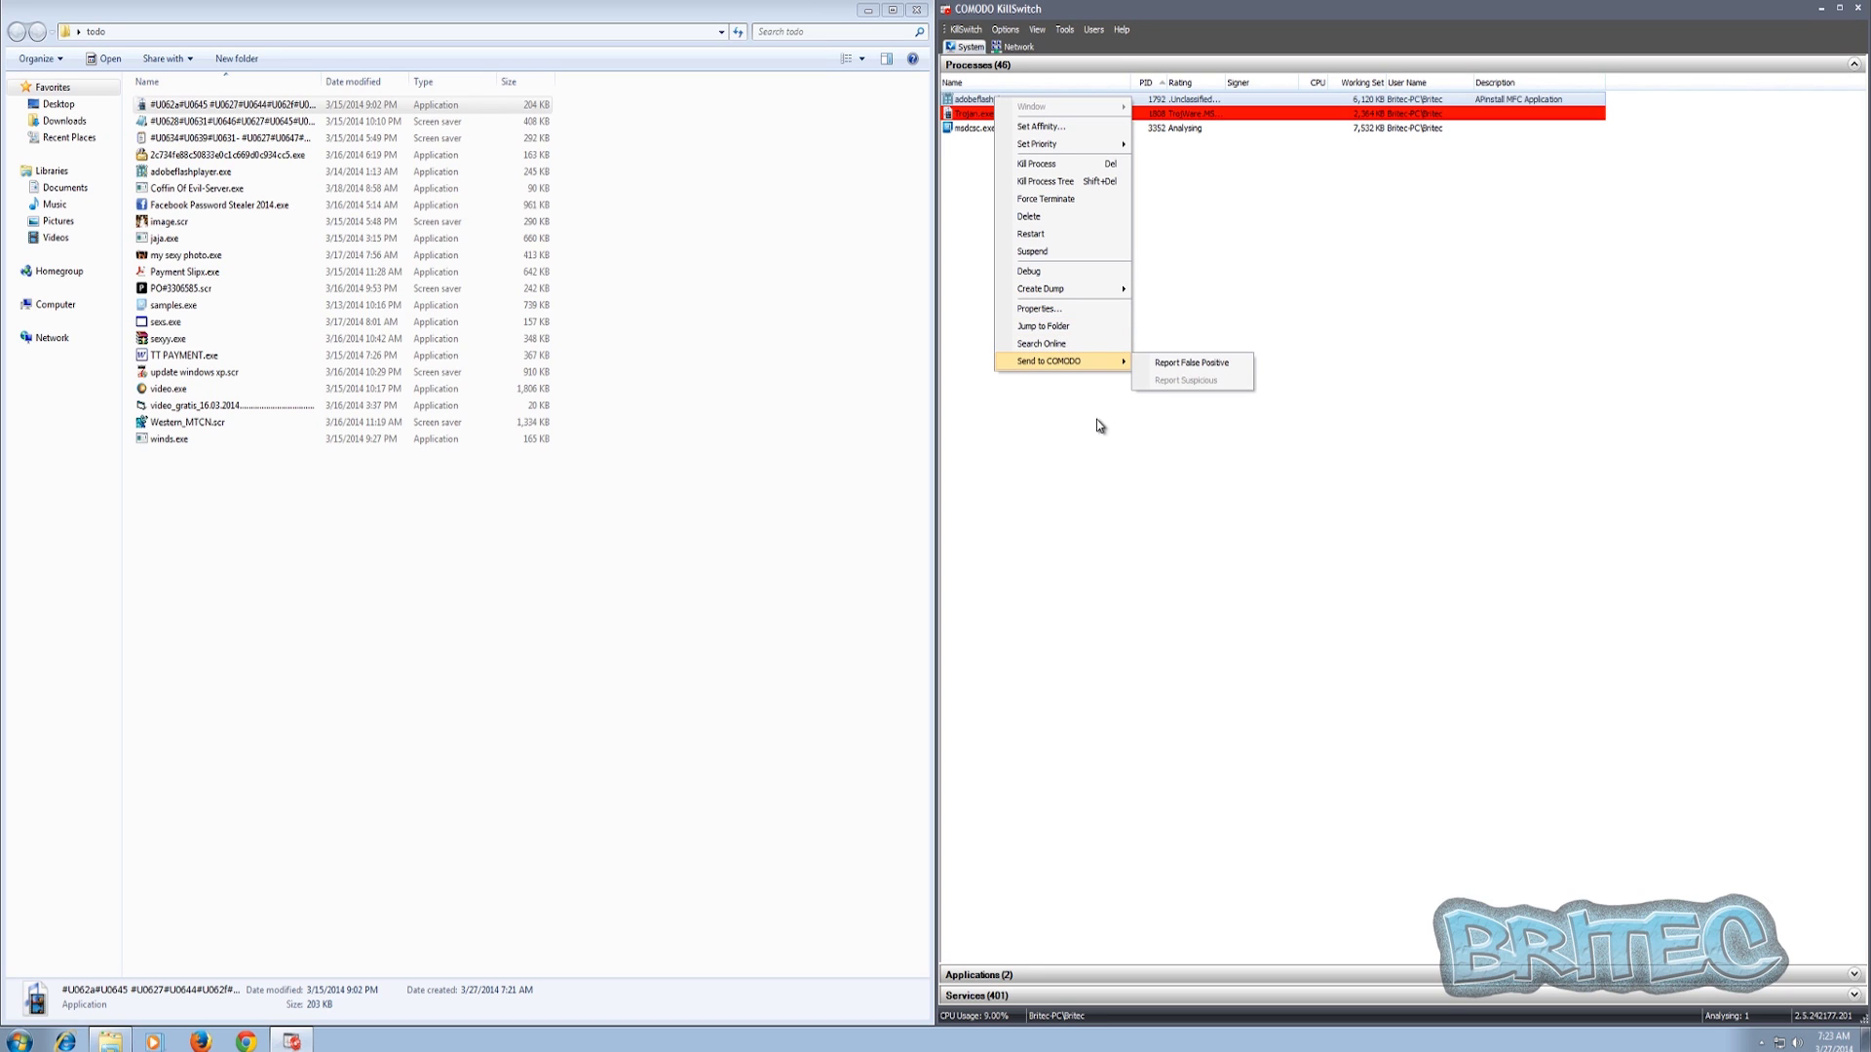
left_click(1065, 329)
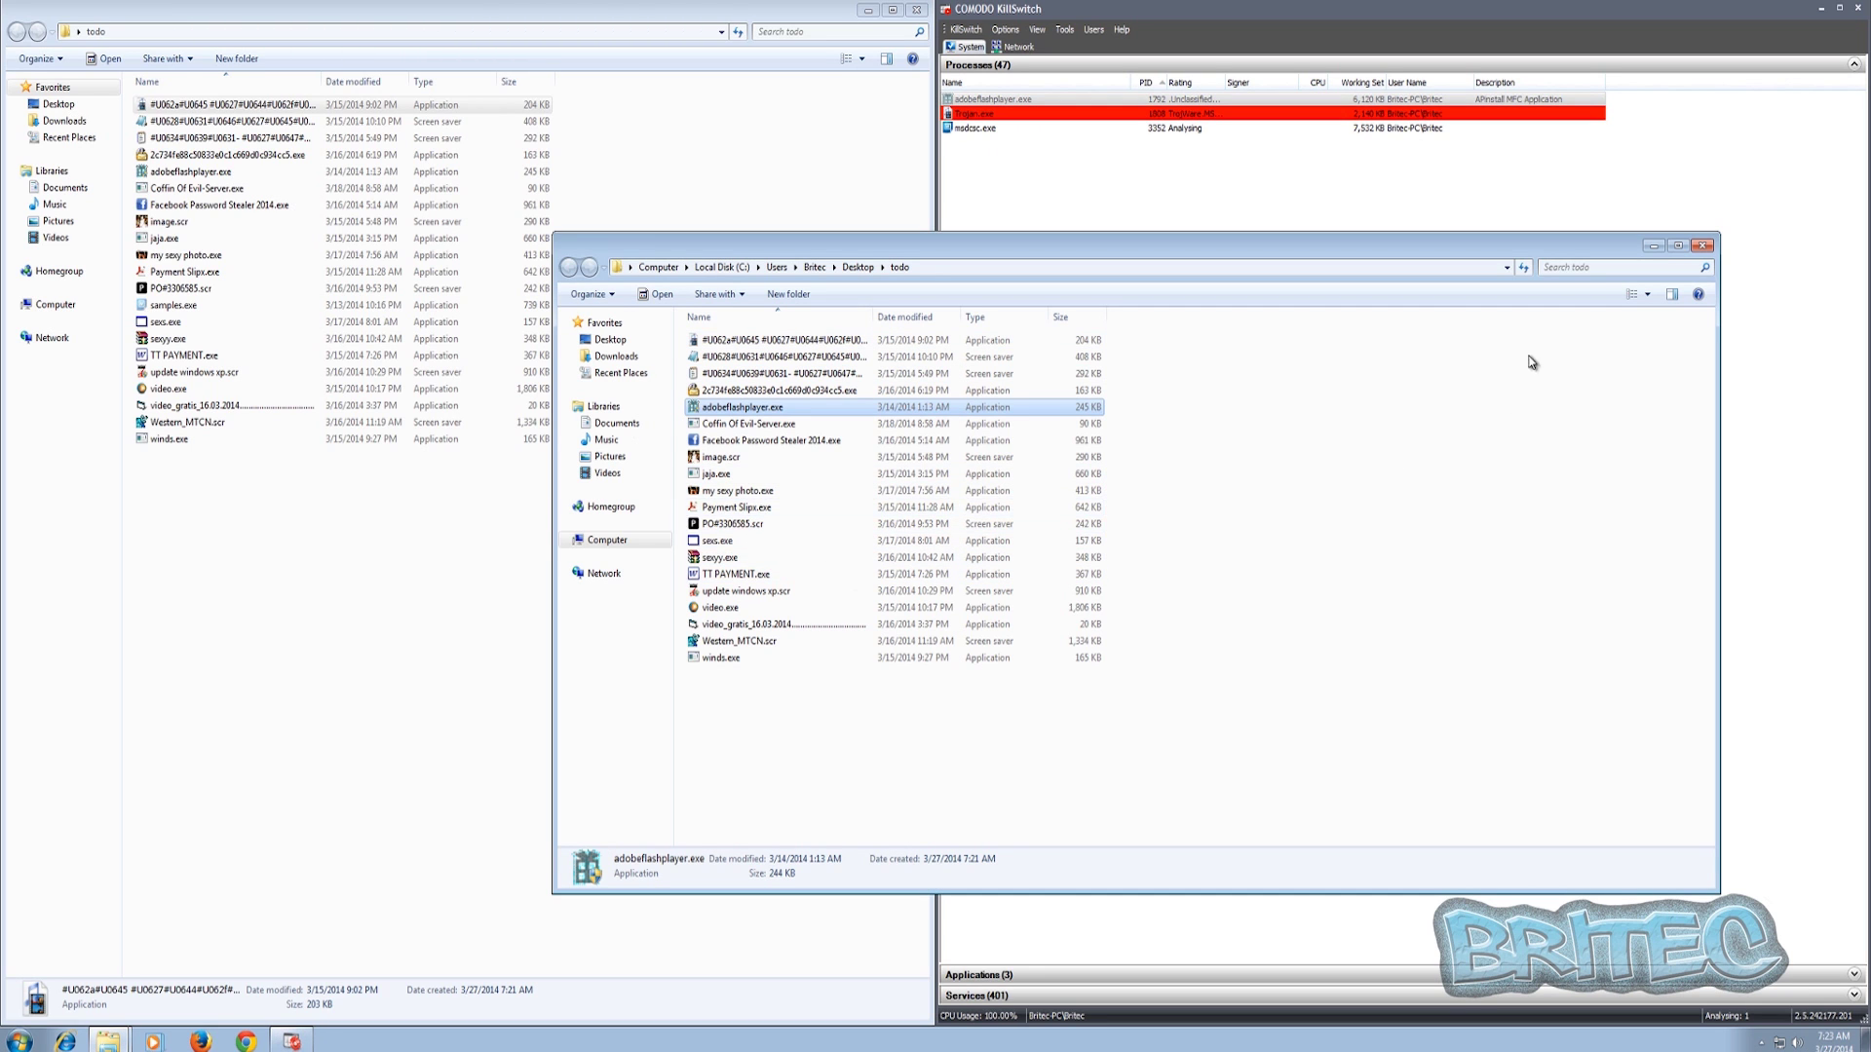
left_click(1703, 247)
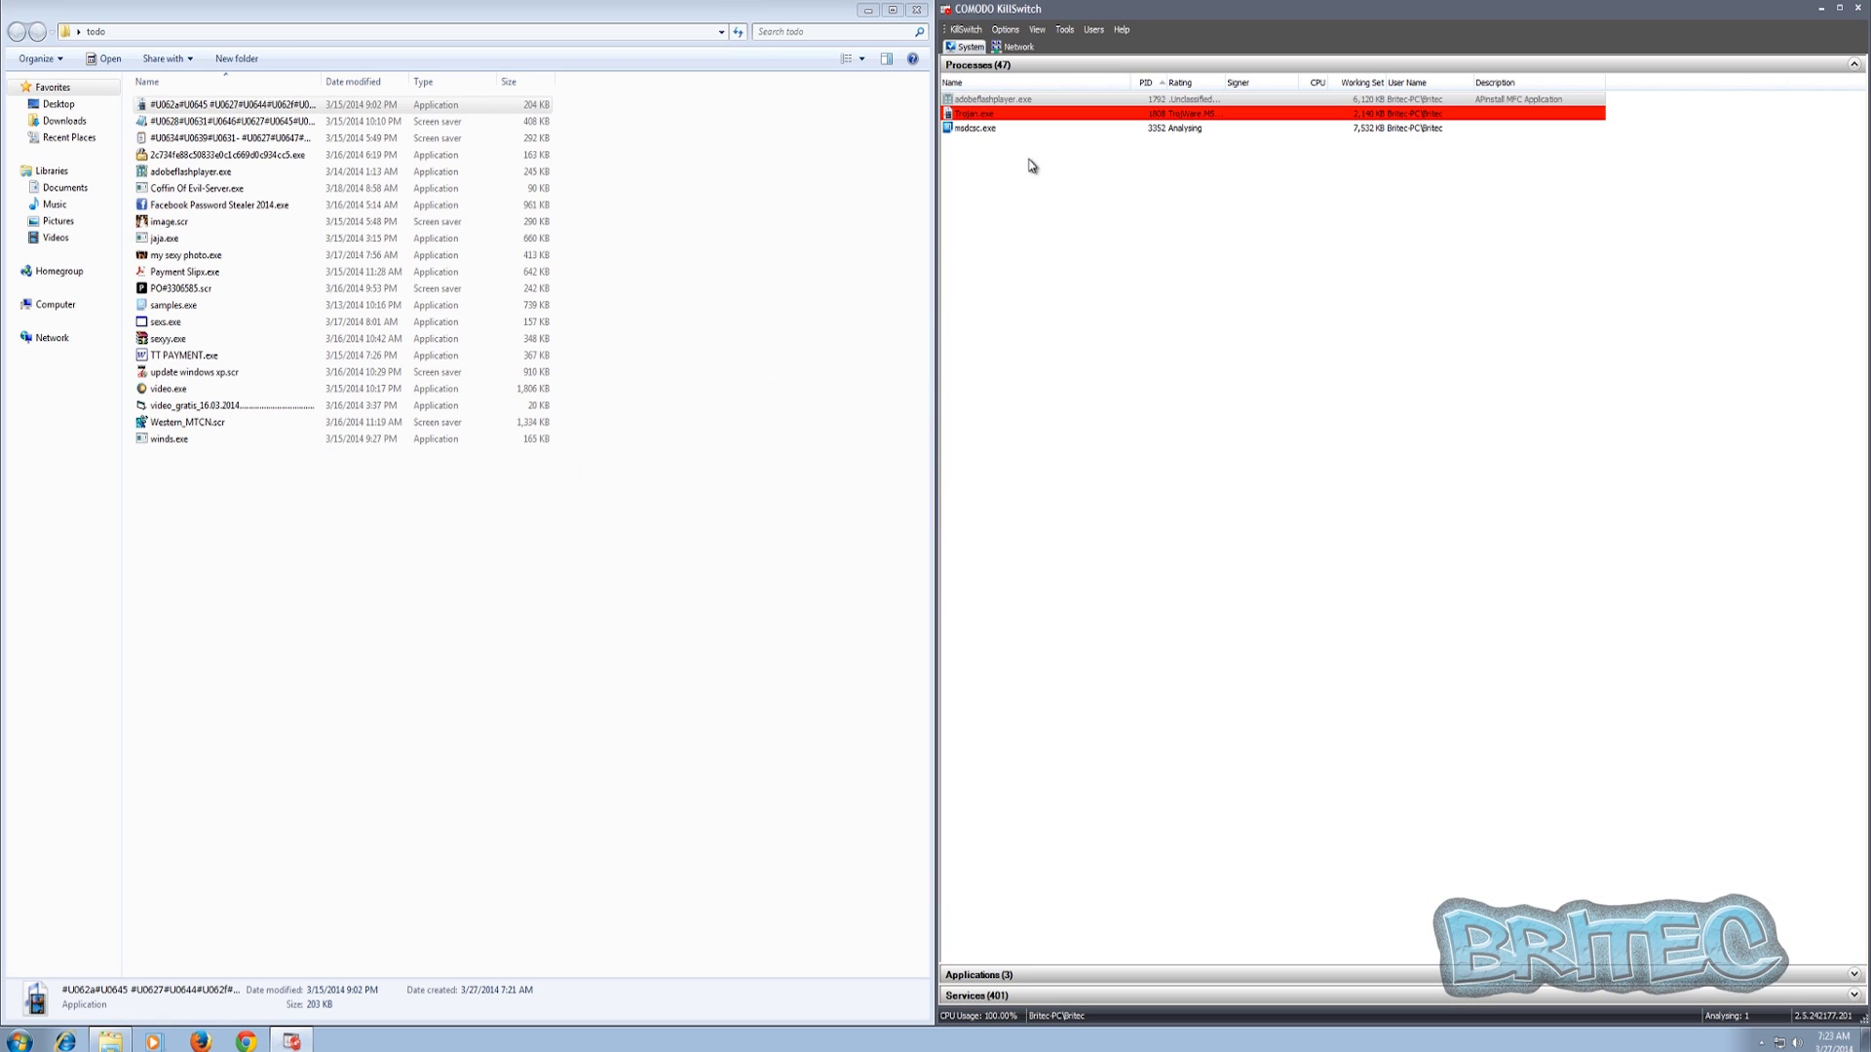
- Locate Trojan.exe in the user's profile folder via KillSwitch, then close both Explorer windows
right_click(984, 132)
left_click(987, 101)
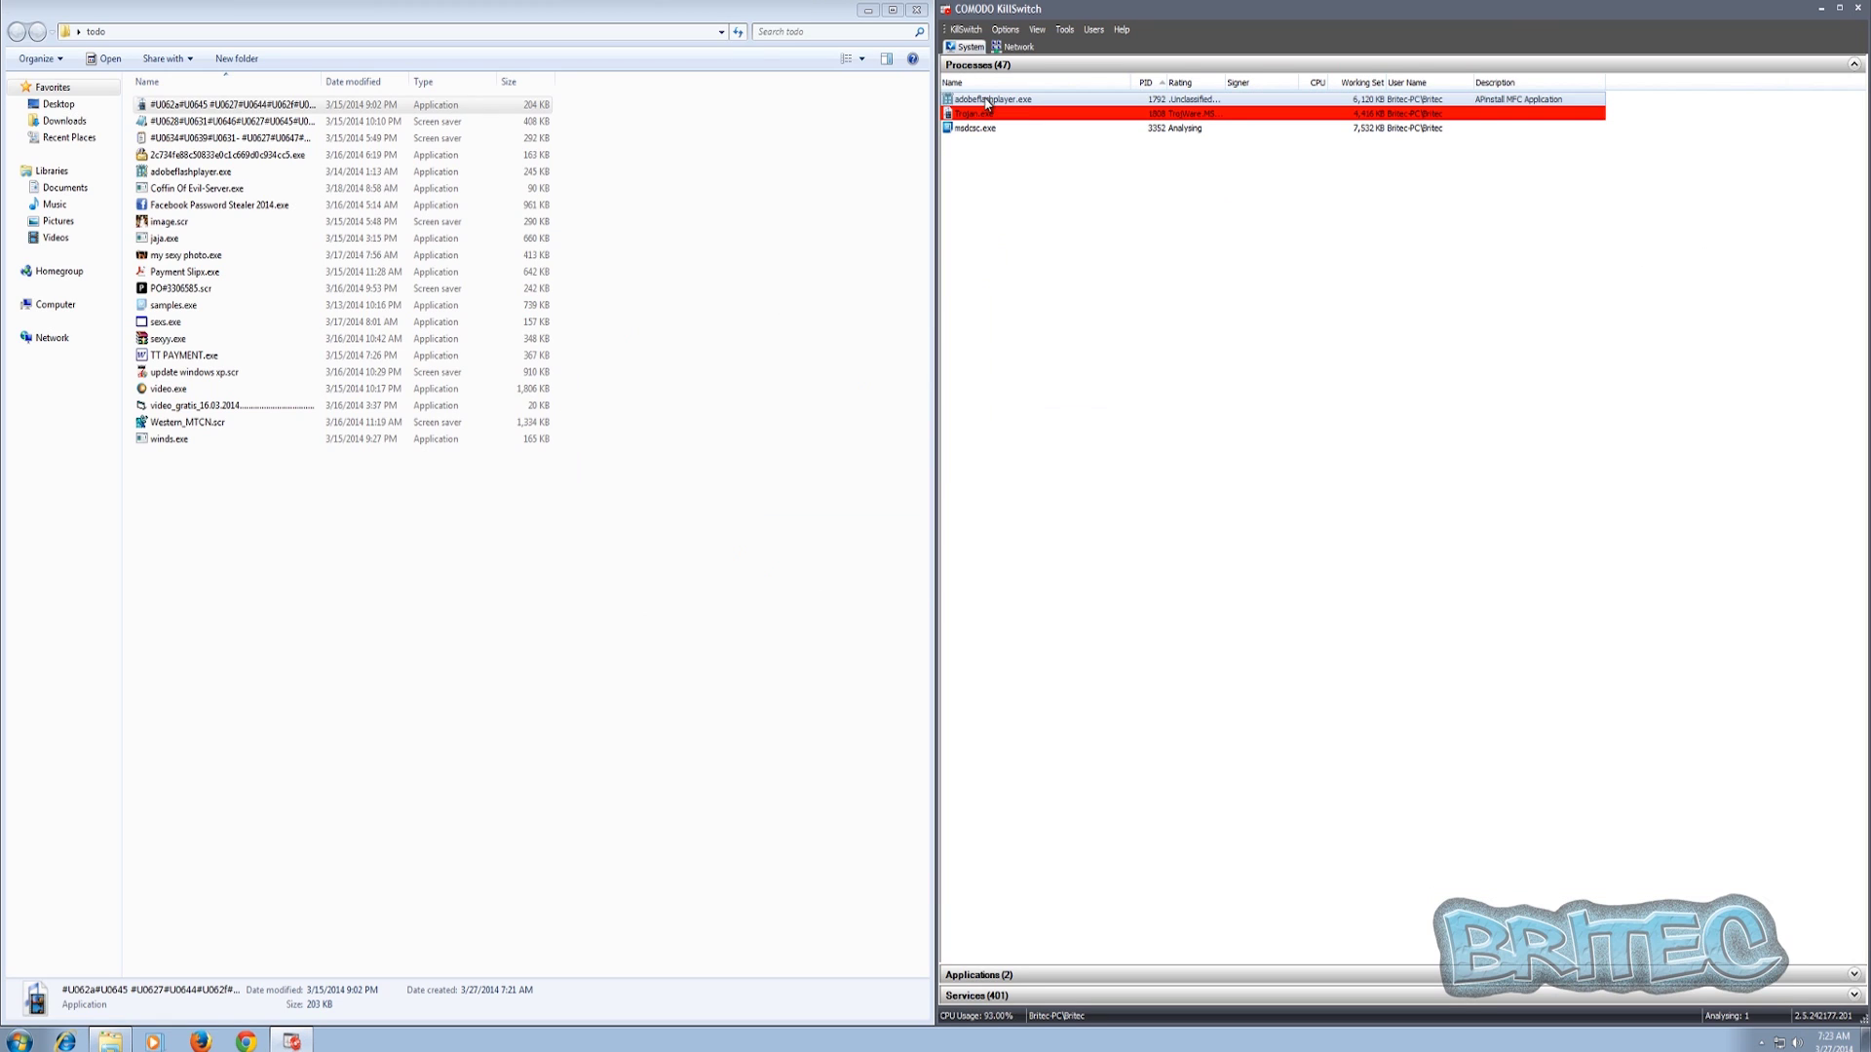
right_click(981, 115)
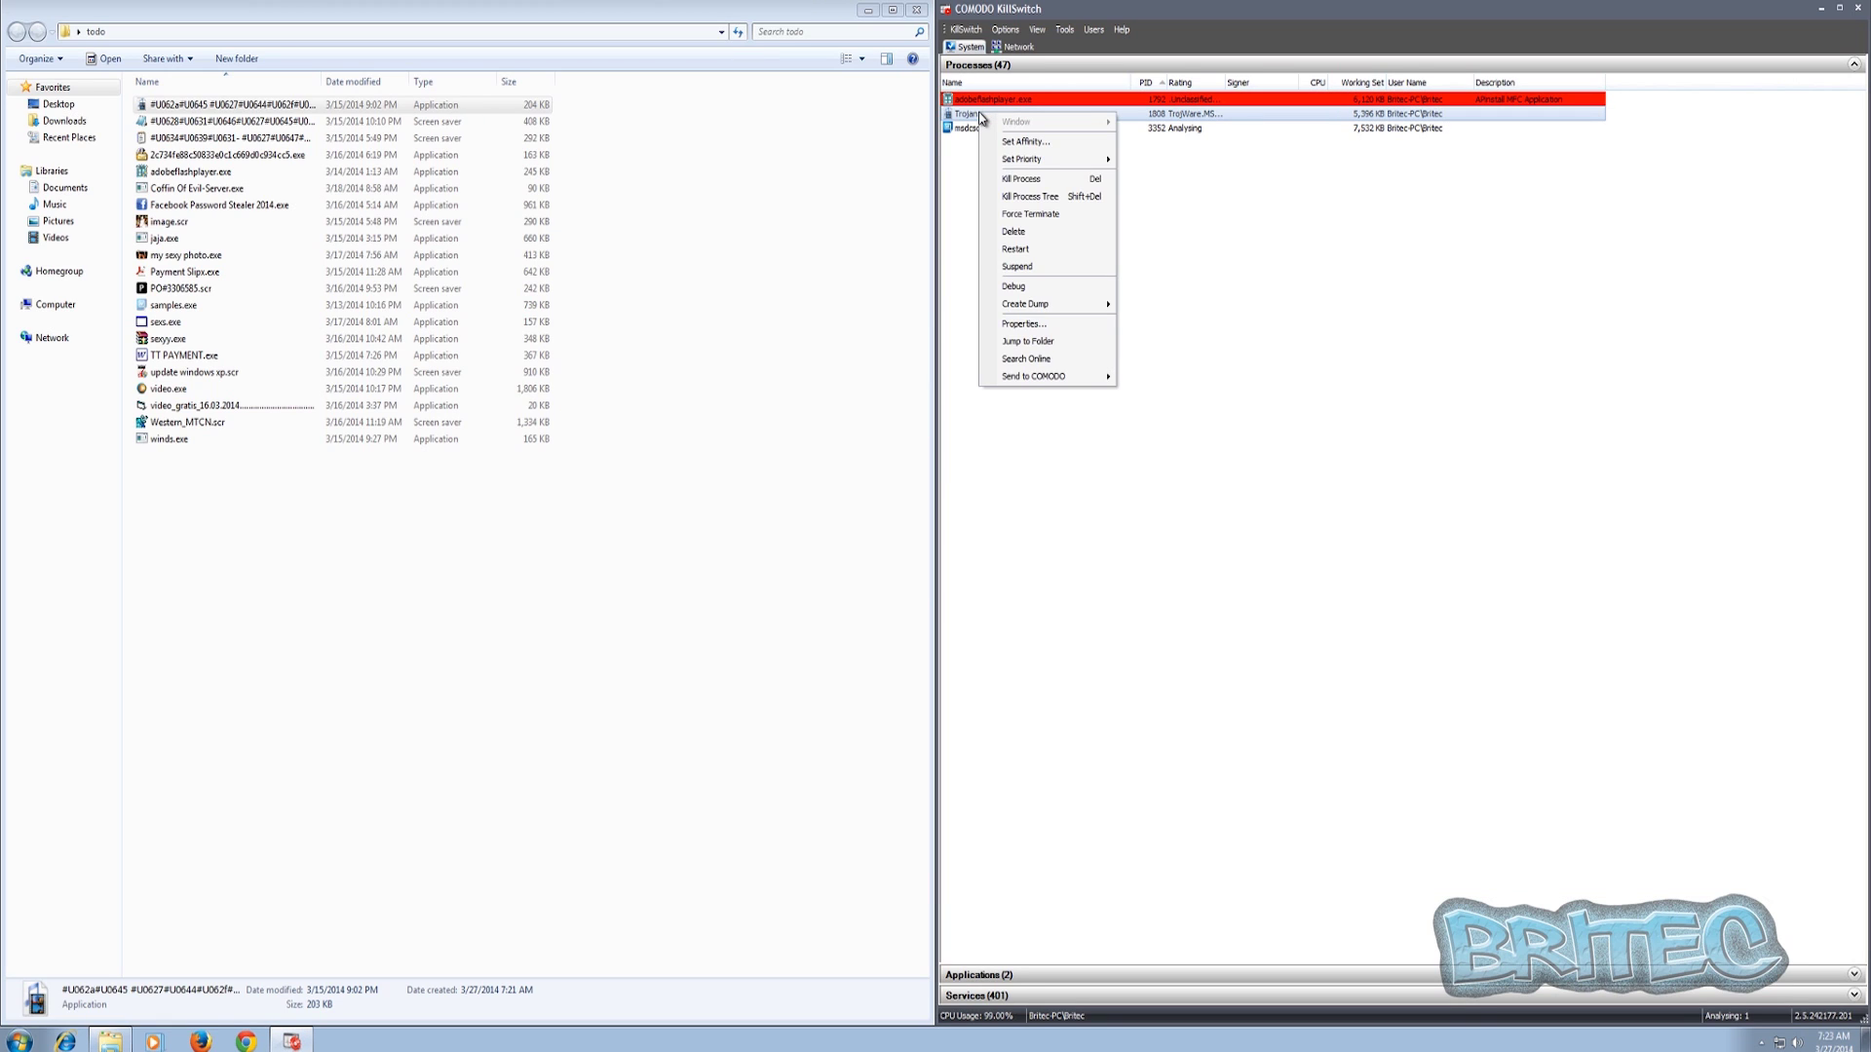
left_click(1044, 343)
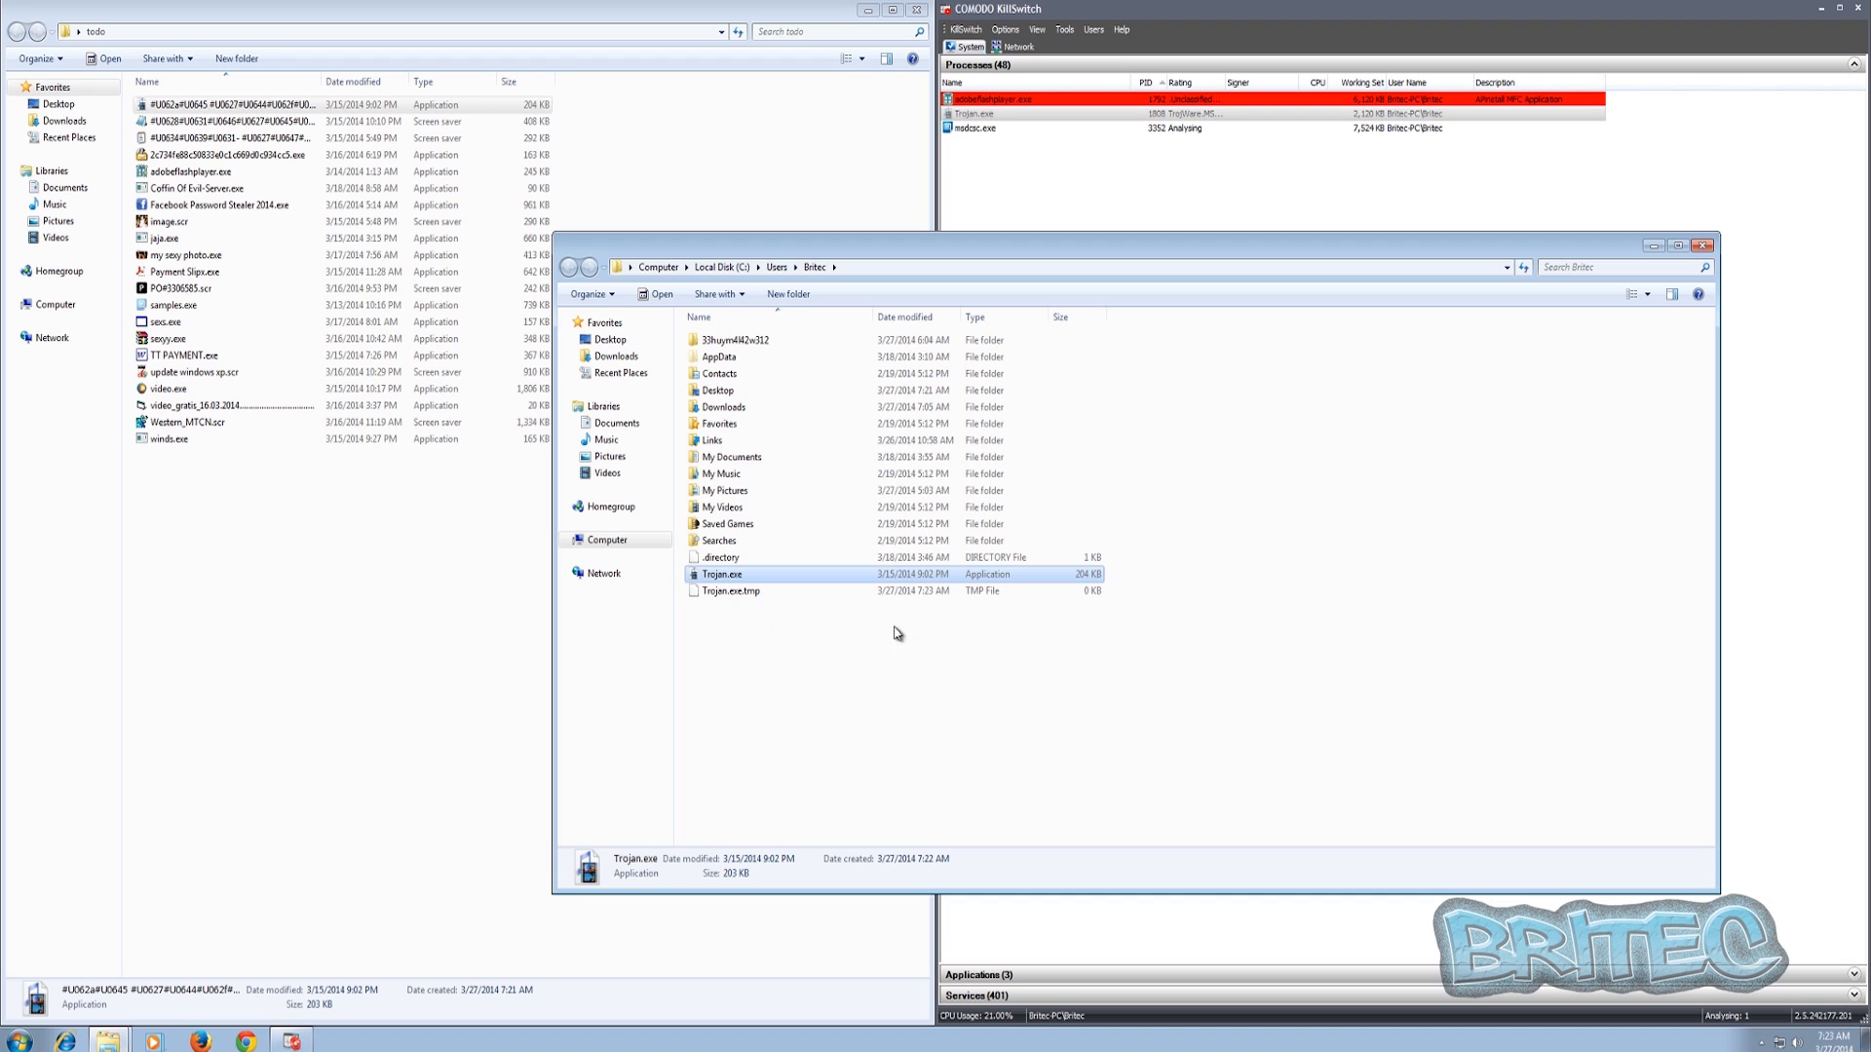
left_click(1701, 246)
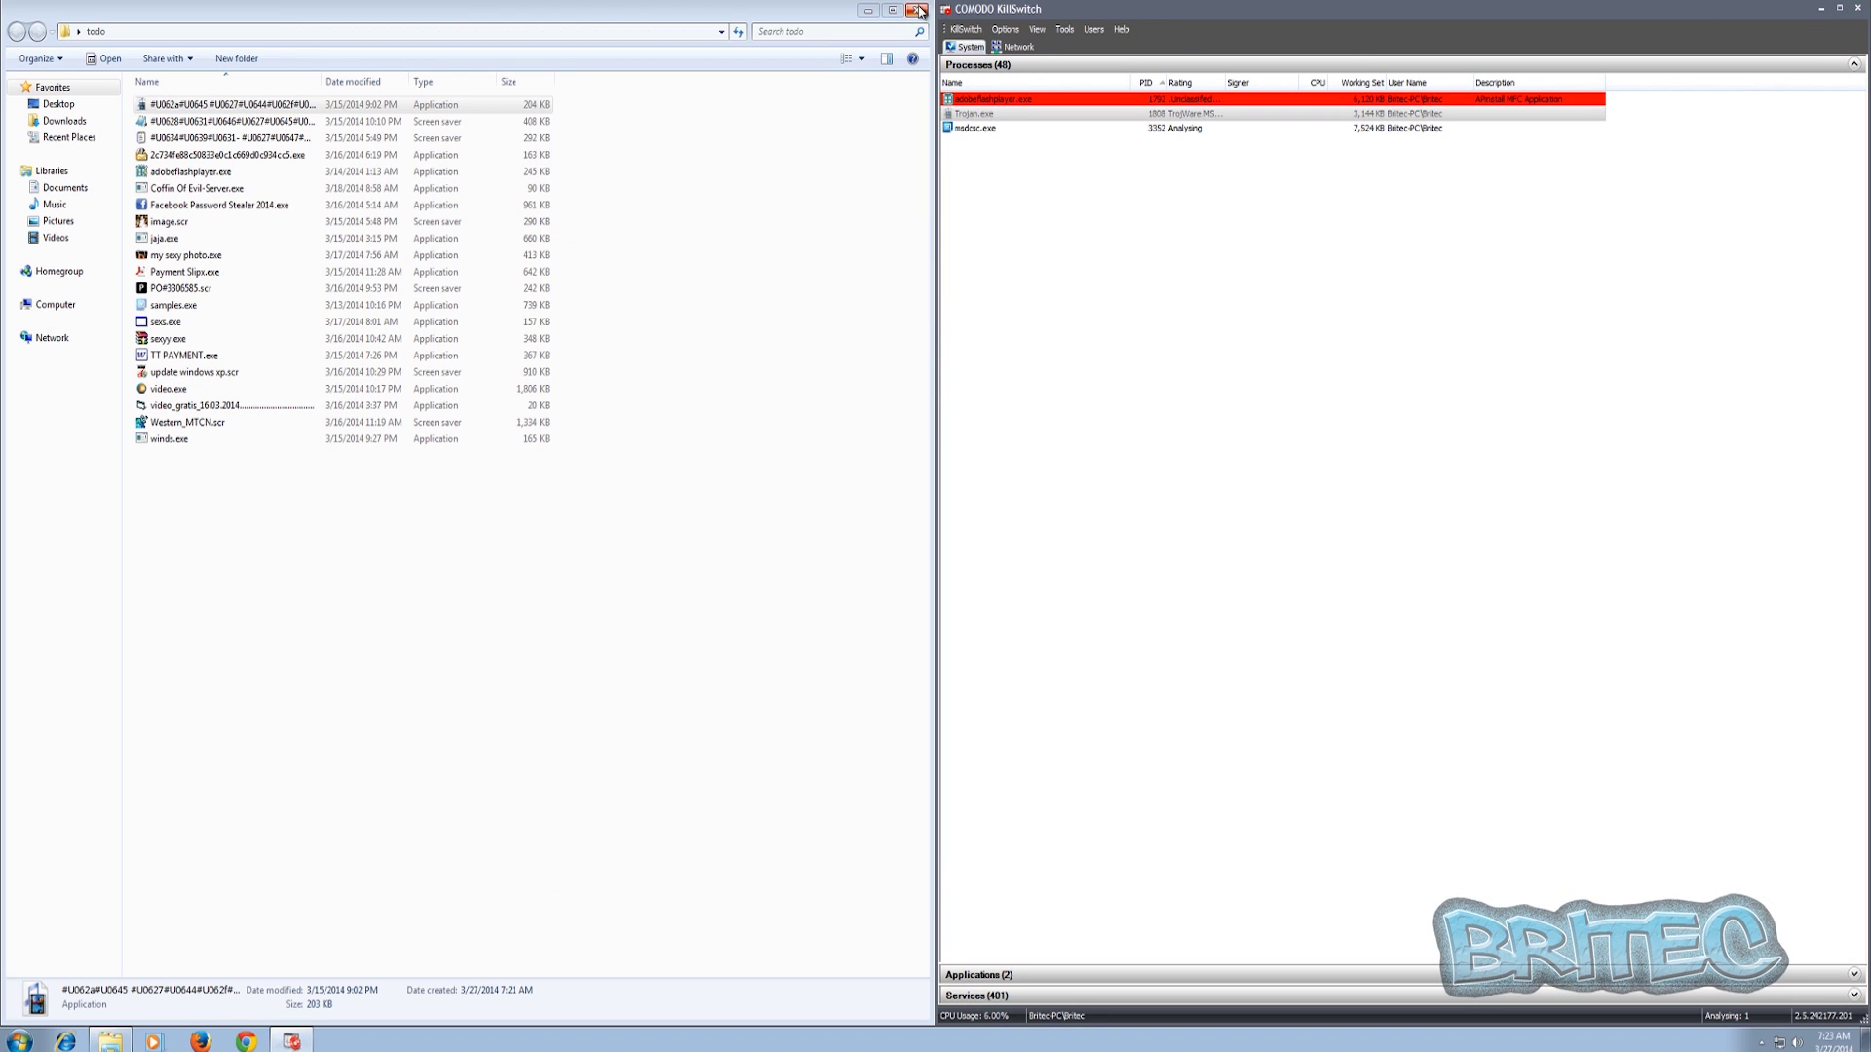
left_click(920, 12)
- Minimize the COMODO KillSwitch window to show the bare desktop
left_click(1820, 9)
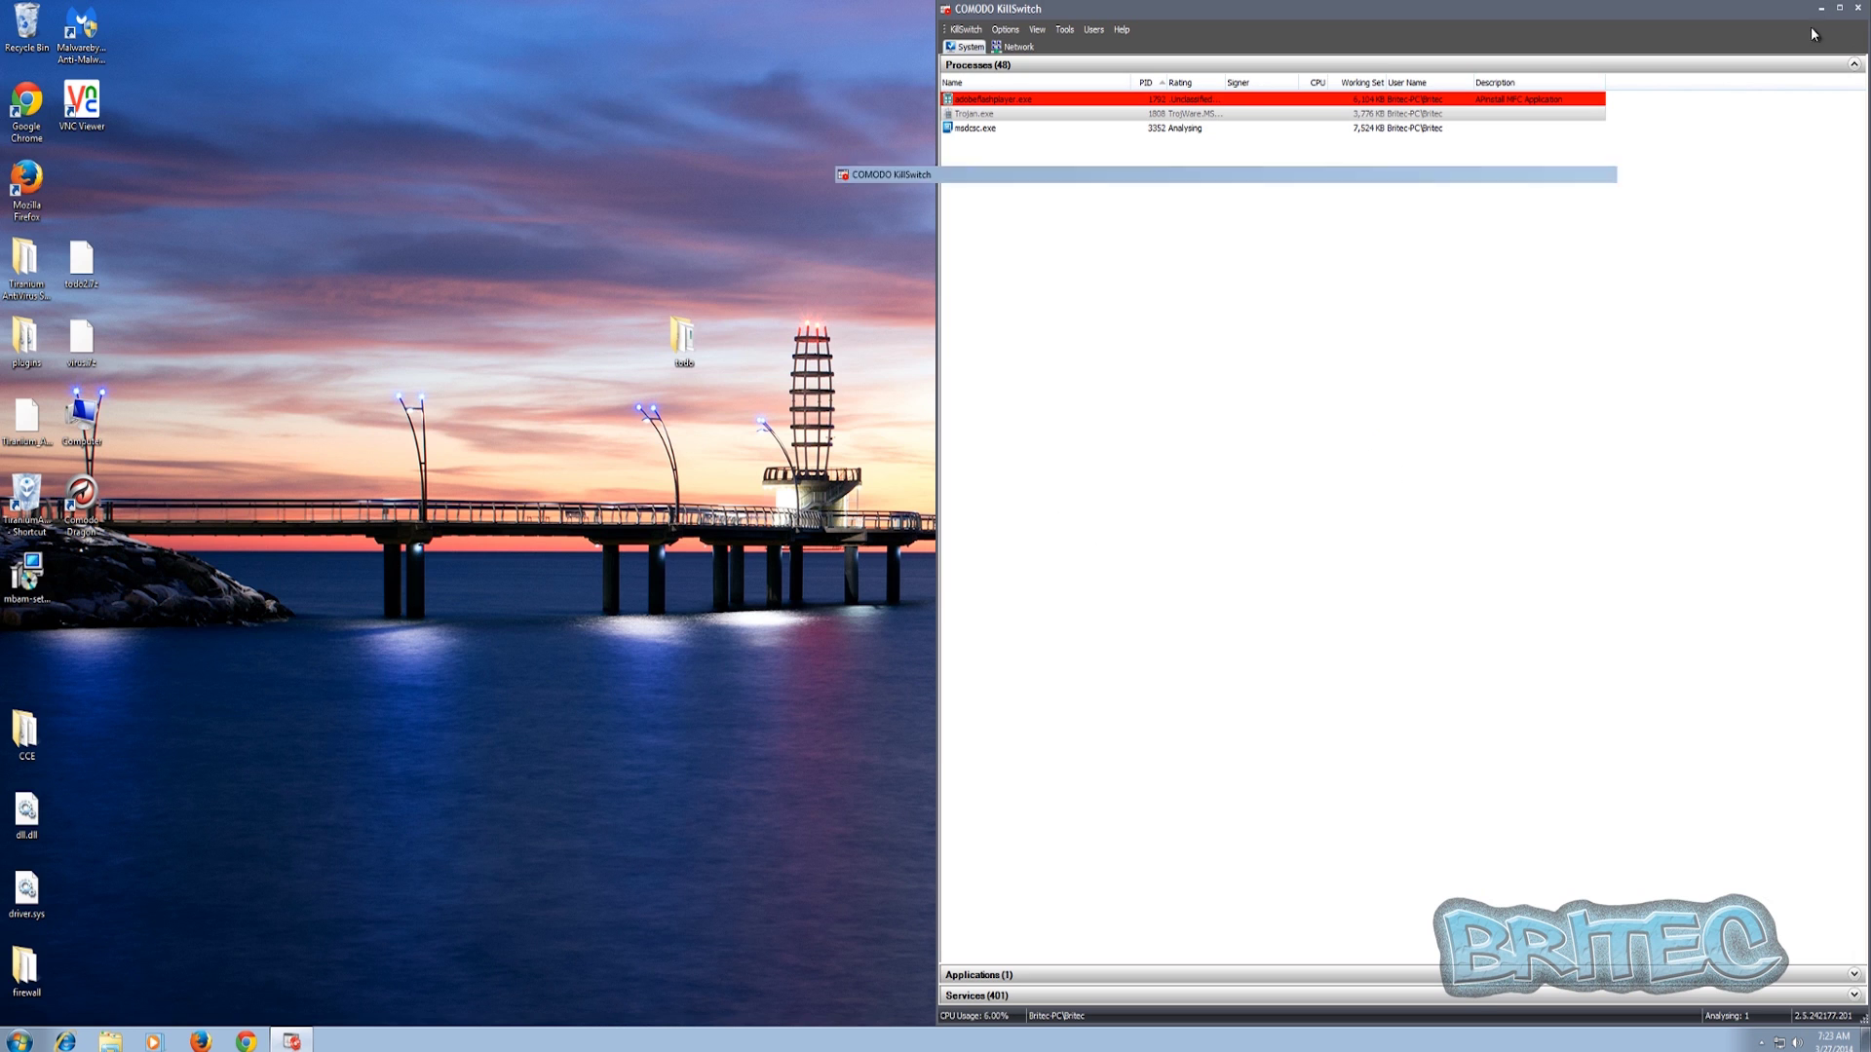